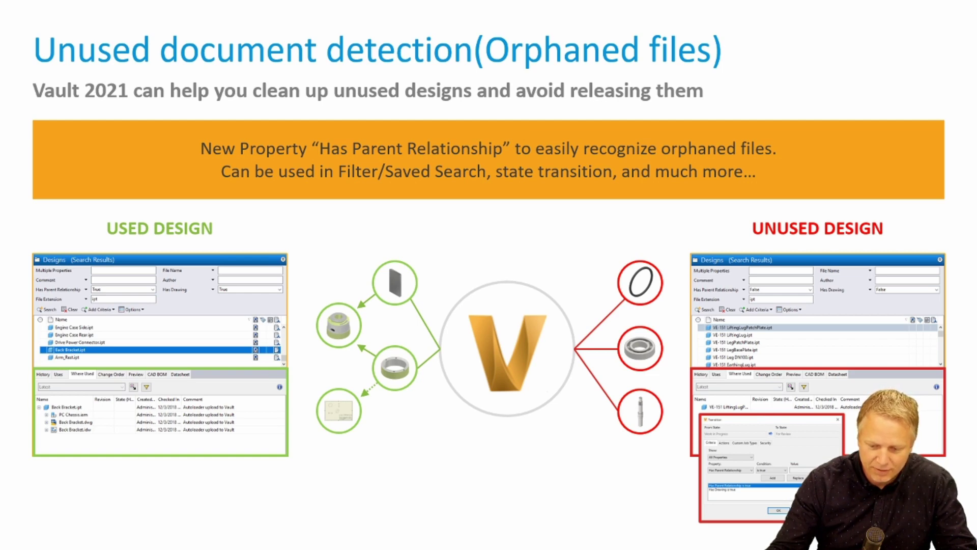
Switch to Autodesk Vault, select the Designs folder, and set up an advanced search that looks for Files.
{"action": "key", "text": "alt+Tab"}
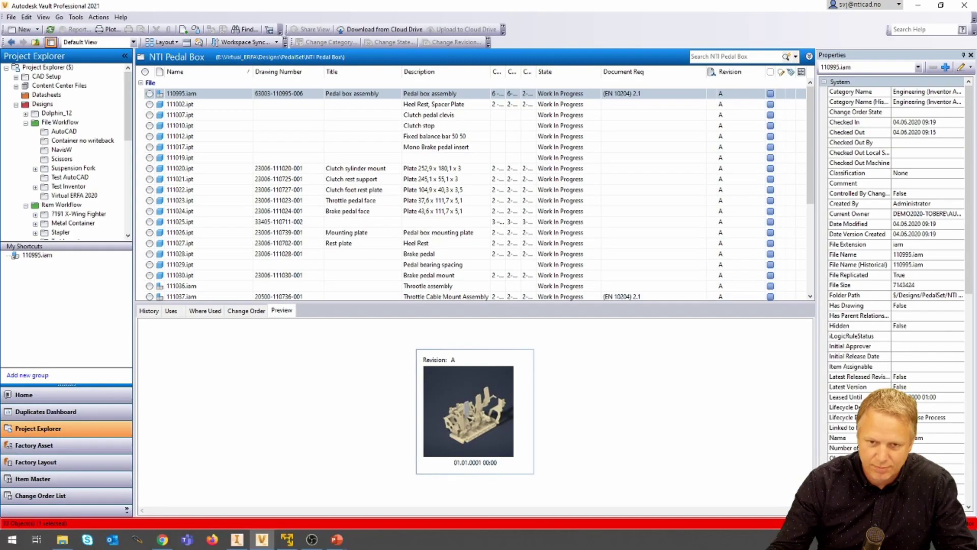
{"action": "left_click", "coordinate": [43, 103]}
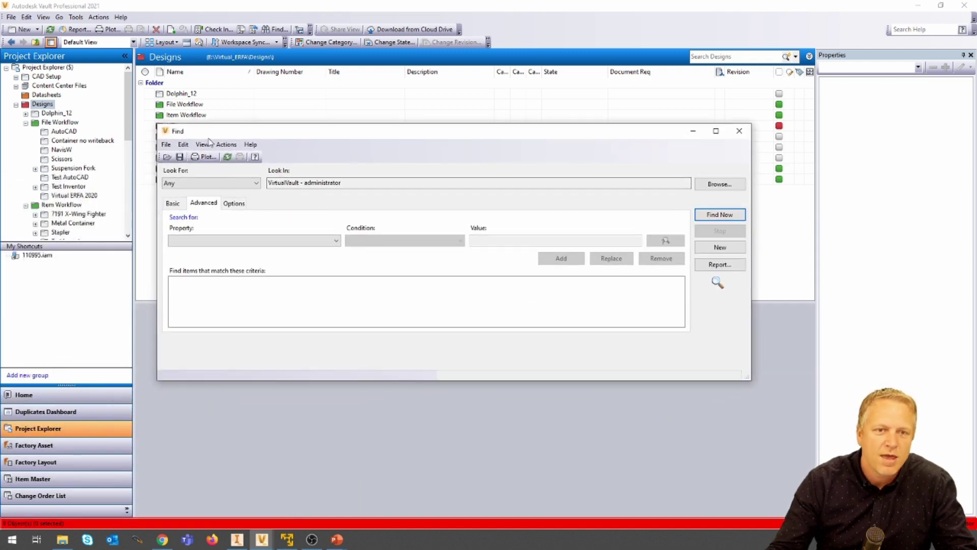
{"action": "left_click", "coordinate": [199, 184]}
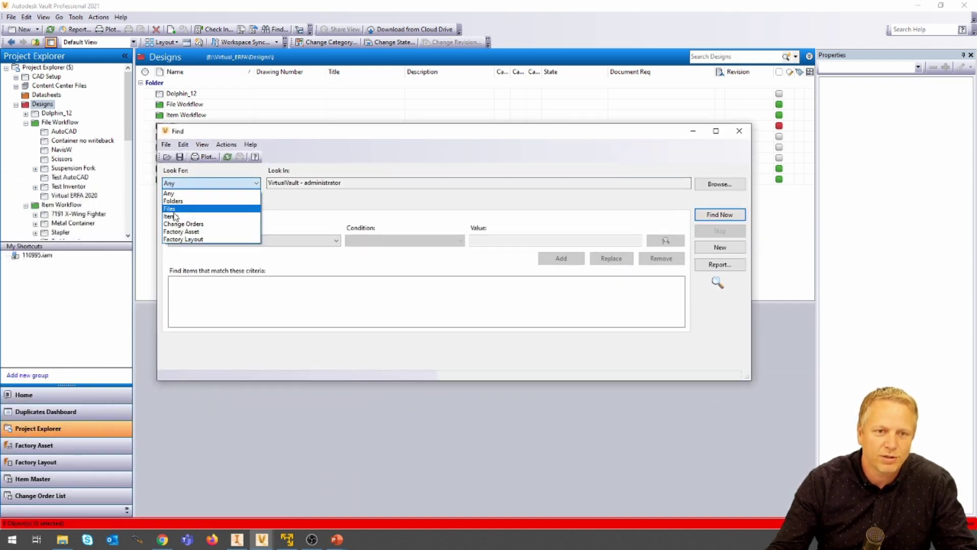
{"action": "left_click", "coordinate": [171, 209]}
Add the search criterion File Extension contains .ipt.
{"action": "left_click", "coordinate": [189, 240]}
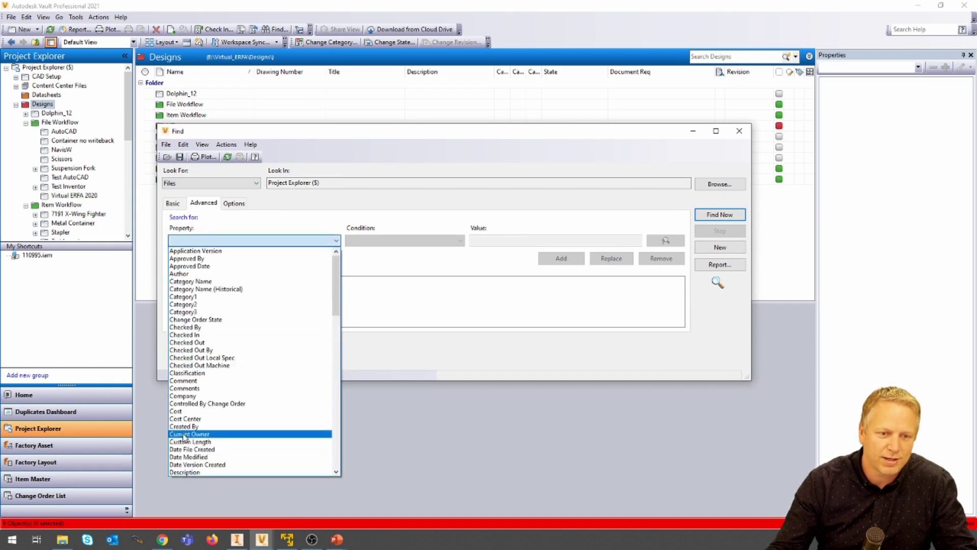
{"action": "scroll", "coordinate": [186, 438], "scroll_direction": "down", "scroll_amount": 5}
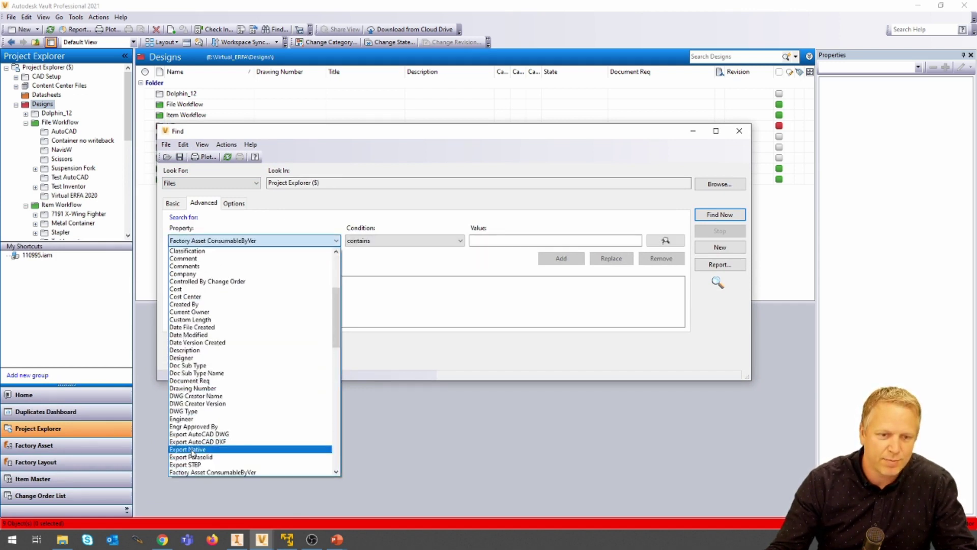
{"action": "scroll", "coordinate": [191, 450], "scroll_direction": "down", "scroll_amount": 4}
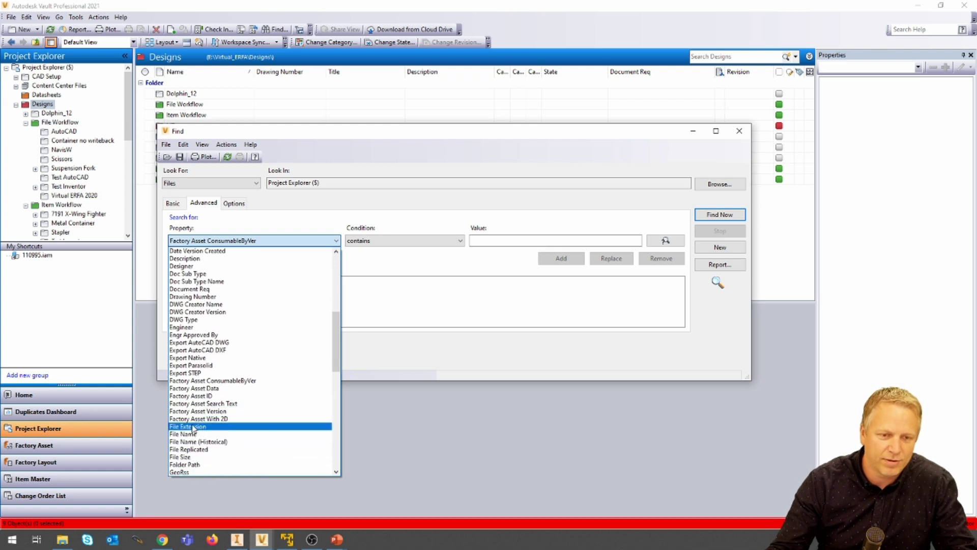
{"action": "left_click", "coordinate": [193, 427]}
{"action": "left_click", "coordinate": [502, 241]}
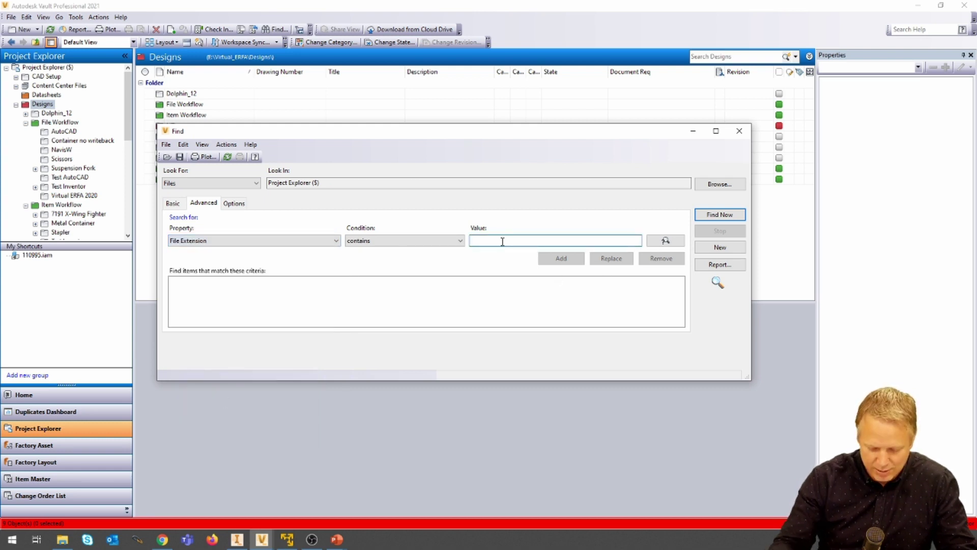
{"action": "type", "text": ".ipt"}
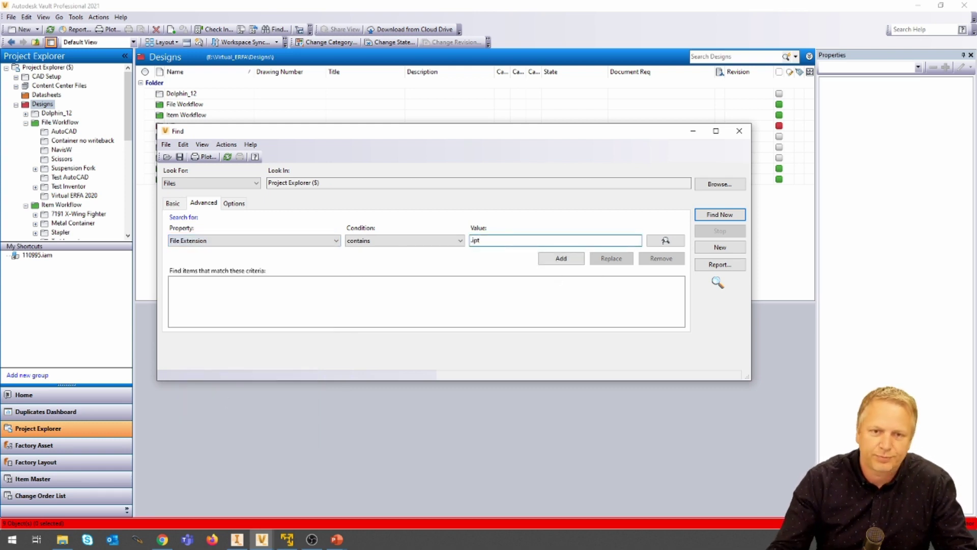
{"action": "left_click", "coordinate": [560, 259]}
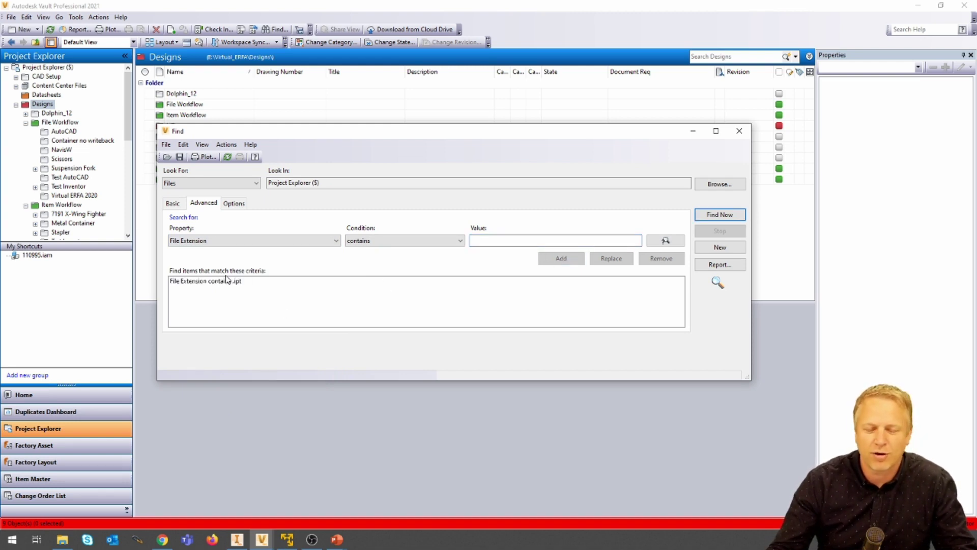
Add the criterion Has Parent Relationship is false and run the search for orphaned part files.
{"action": "left_click", "coordinate": [183, 243]}
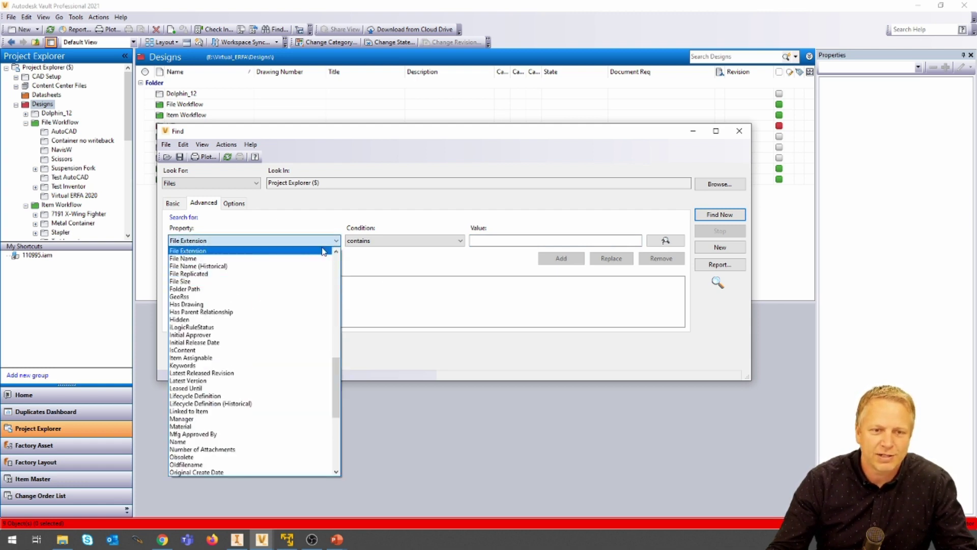
{"action": "left_click", "coordinate": [186, 304]}
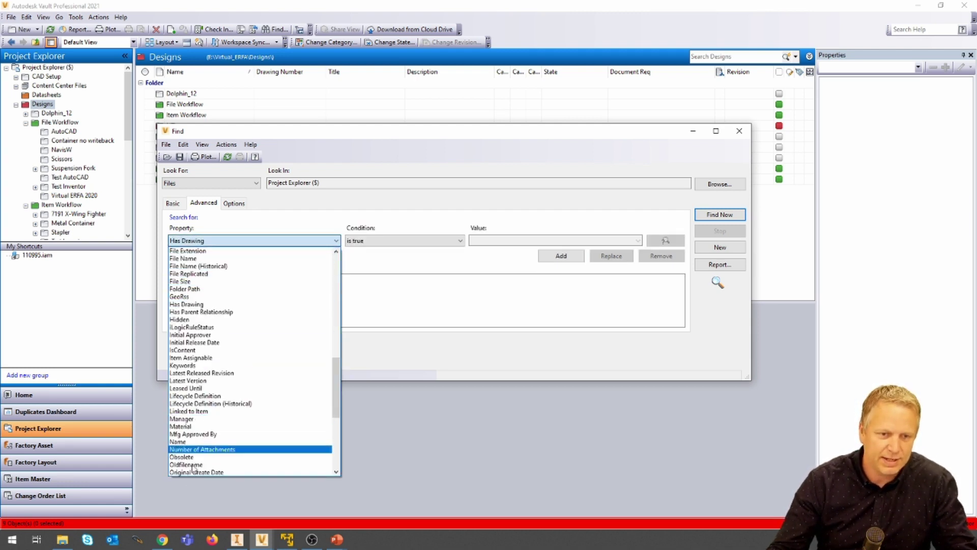
{"action": "scroll", "coordinate": [191, 275], "scroll_direction": "up", "scroll_amount": 1}
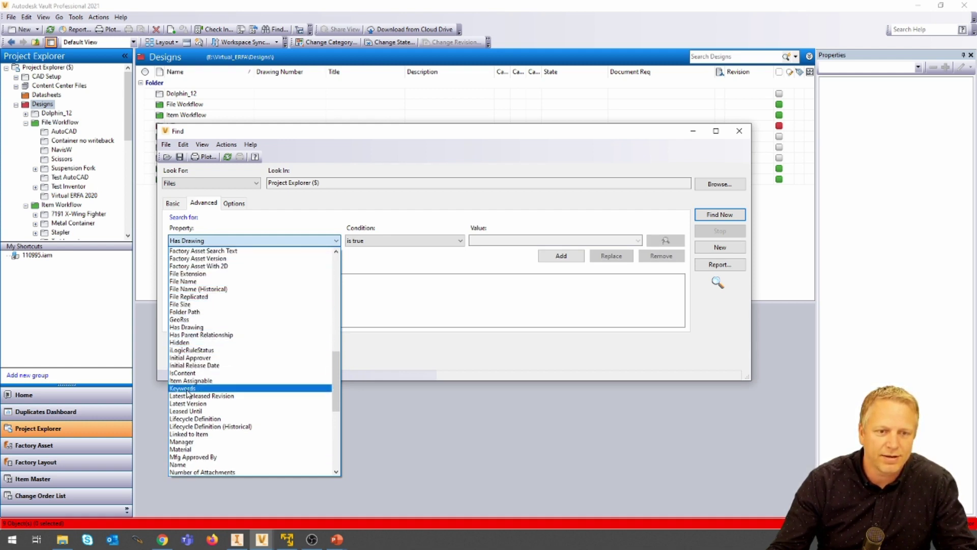
{"action": "scroll", "coordinate": [176, 435], "scroll_direction": "down", "scroll_amount": 2}
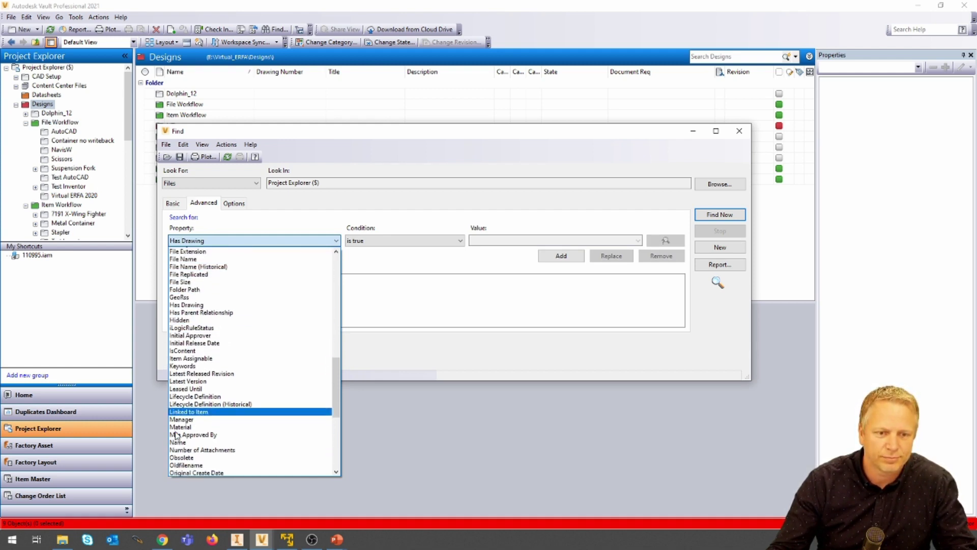
{"action": "scroll", "coordinate": [176, 436], "scroll_direction": "up", "scroll_amount": 1}
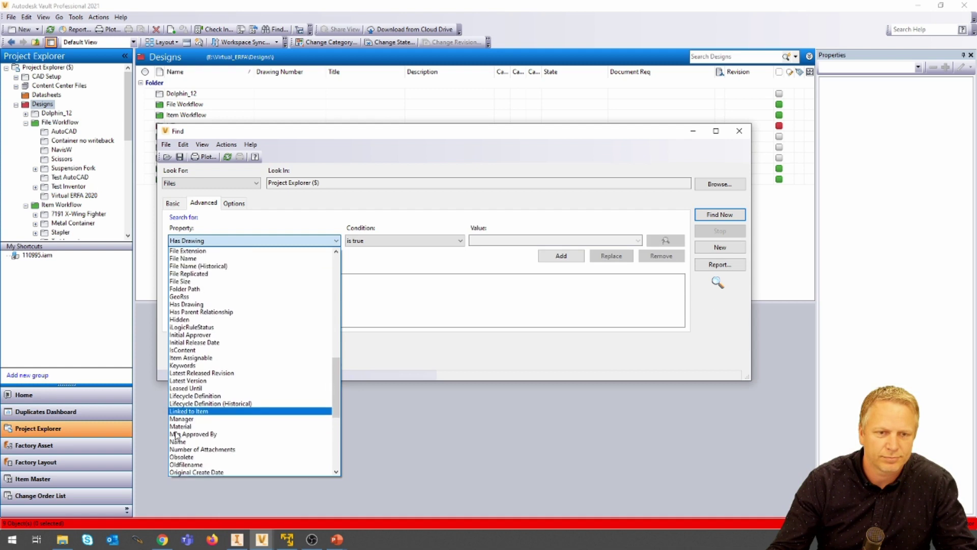
{"action": "left_click", "coordinate": [183, 312]}
{"action": "scroll", "coordinate": [180, 239], "scroll_direction": "up", "scroll_amount": 1}
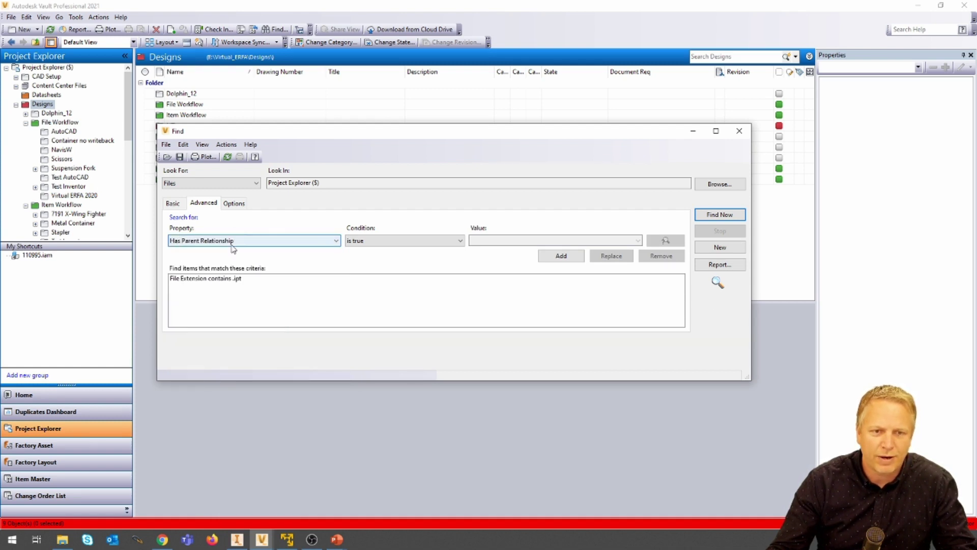
{"action": "left_click", "coordinate": [379, 241]}
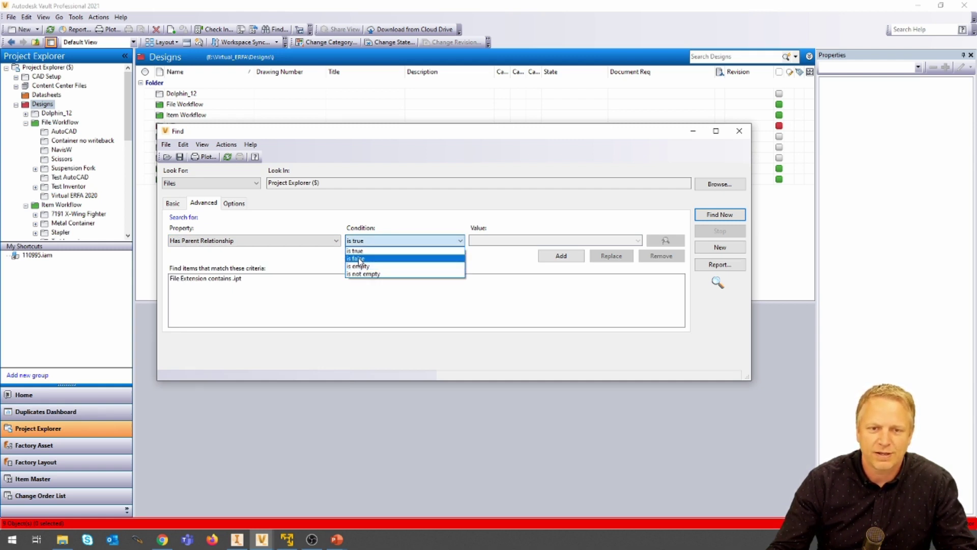
{"action": "left_click", "coordinate": [358, 257]}
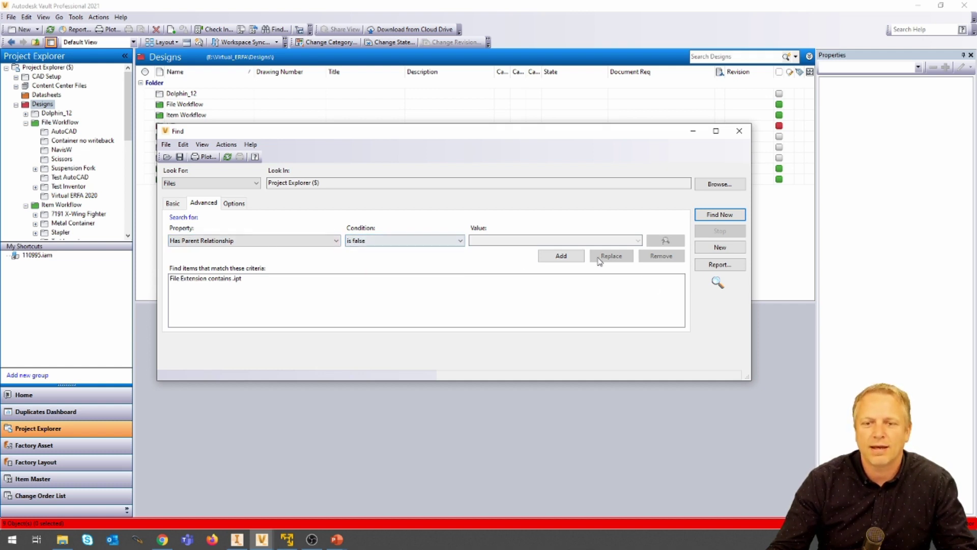
{"action": "left_click", "coordinate": [560, 255]}
{"action": "left_click", "coordinate": [720, 214]}
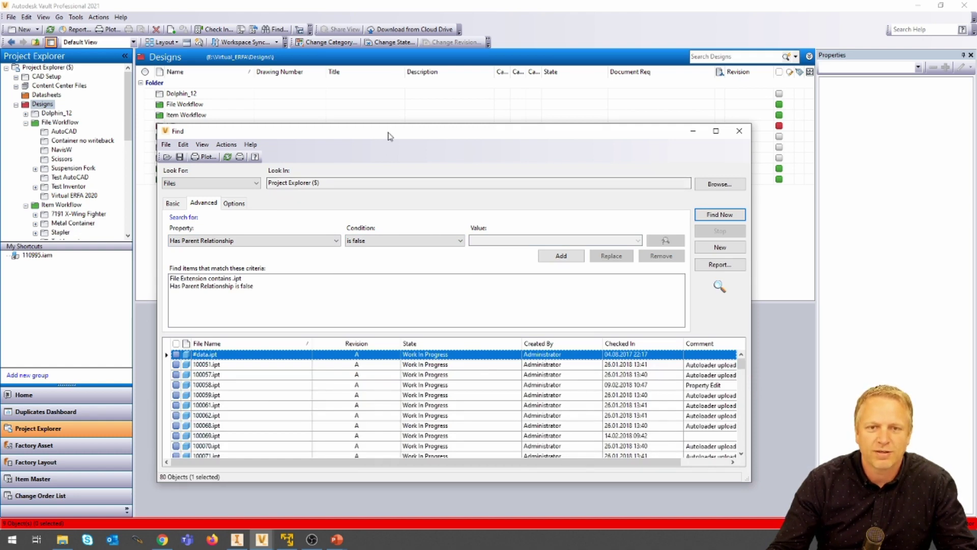
Enlarge the Find window to review the orphaned part files, select 100061.ipt, and close the window.
{"action": "left_click_drag", "start_coordinate": [388, 136], "coordinate": [348, 69]}
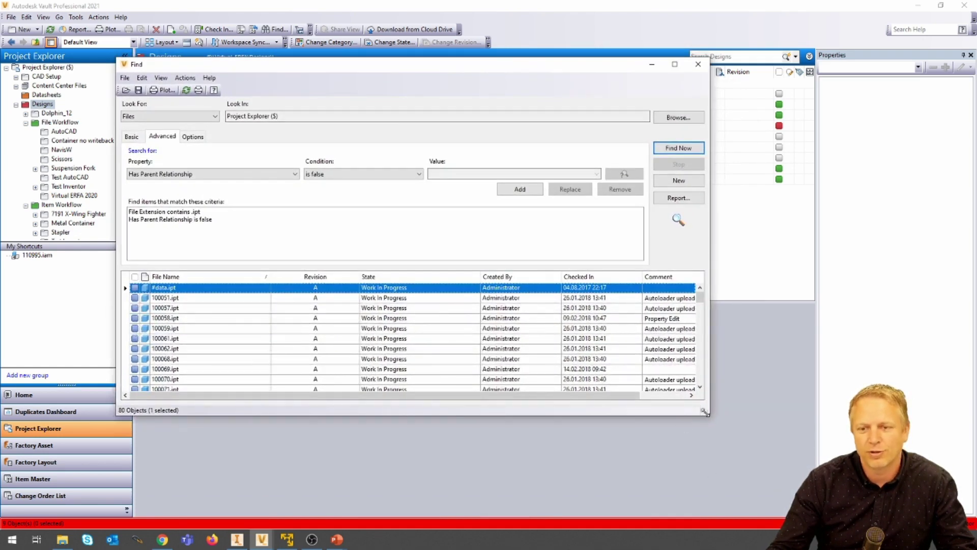
{"action": "left_click_drag", "start_coordinate": [704, 411], "coordinate": [871, 502]}
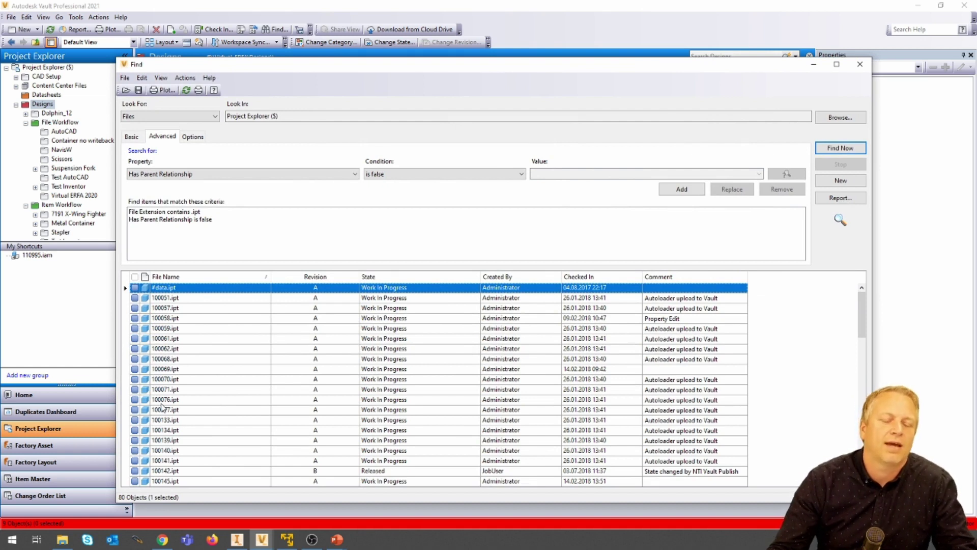
{"action": "left_click", "coordinate": [173, 339]}
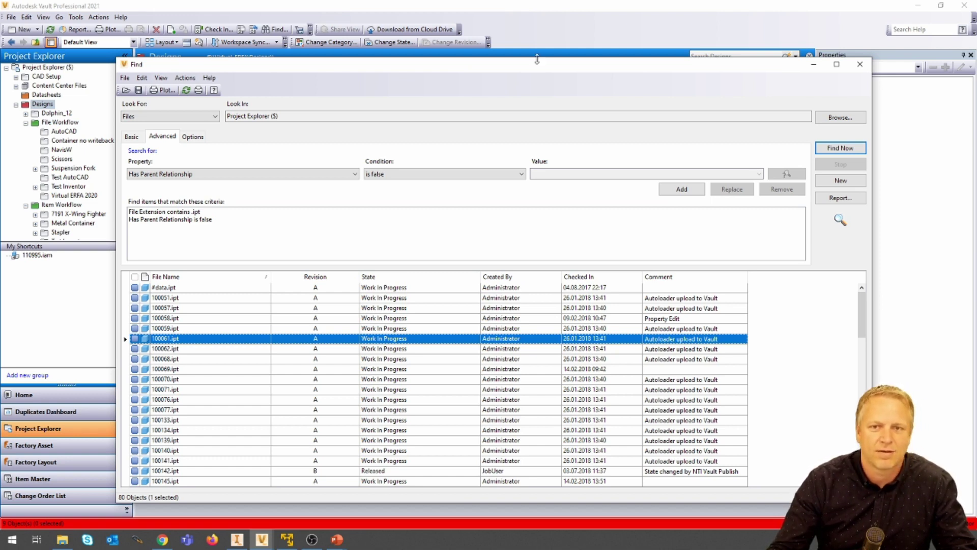
{"action": "left_click", "coordinate": [860, 65]}
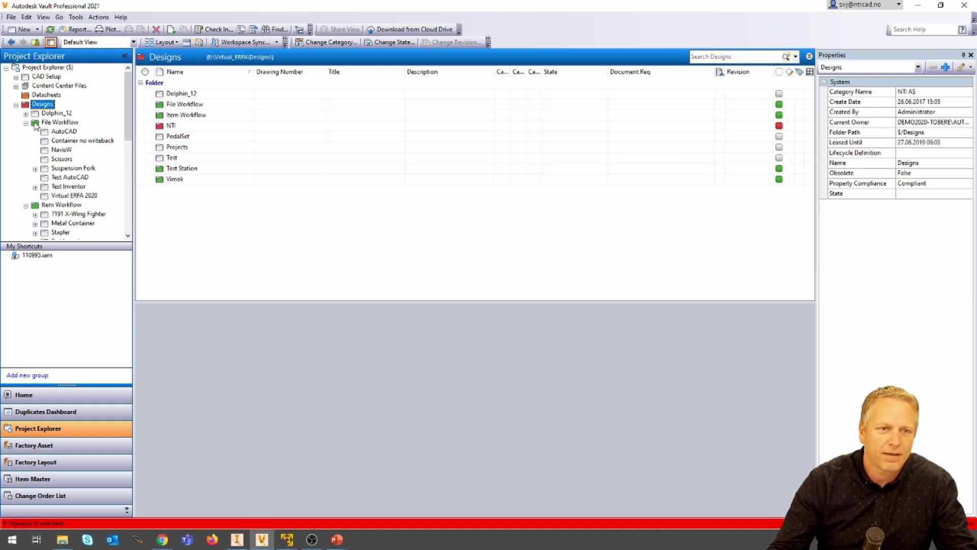
Open the NTI Pedal Box folder under PedalSet, look through its files, and expand the folder's search criteria.
{"action": "scroll", "coordinate": [62, 222], "scroll_direction": "down", "scroll_amount": 1}
{"action": "scroll", "coordinate": [62, 223], "scroll_direction": "down", "scroll_amount": 1}
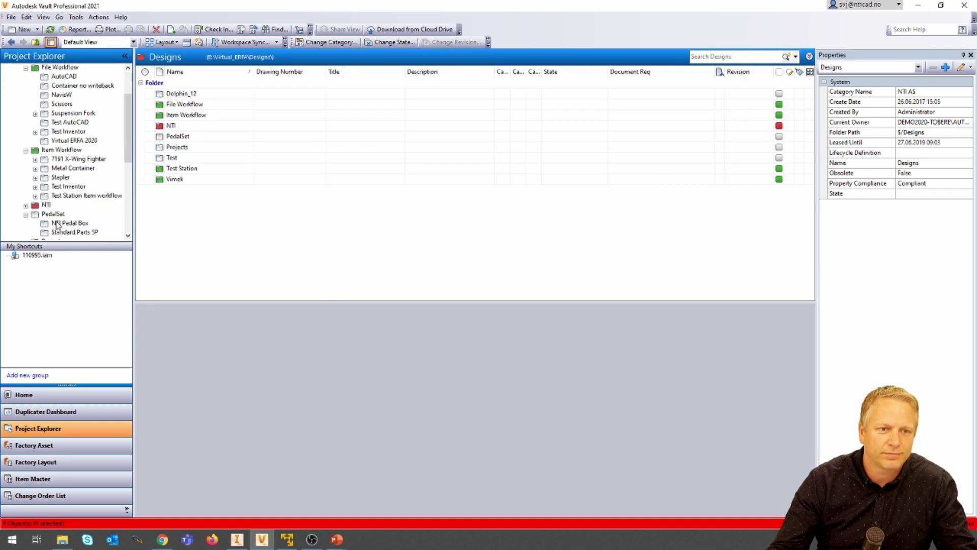
{"action": "left_click", "coordinate": [60, 224]}
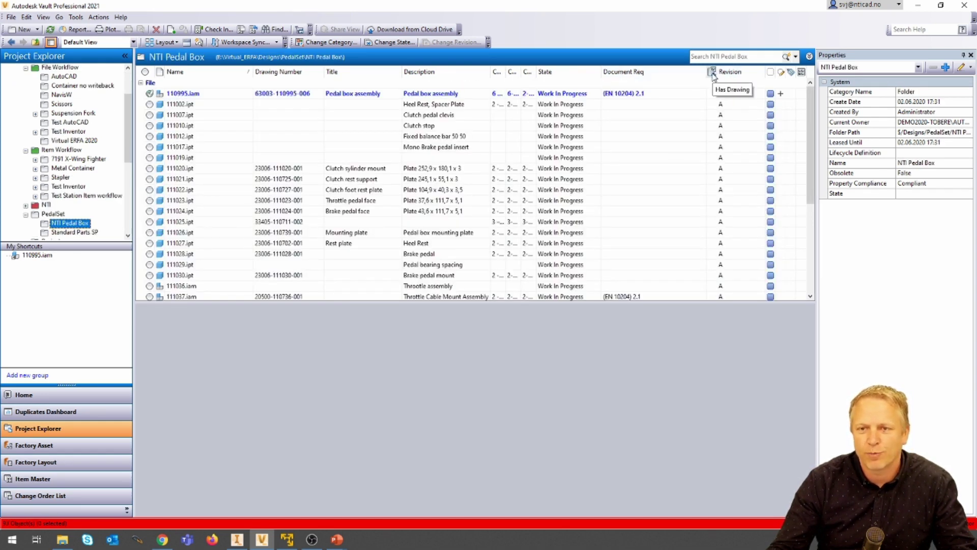
{"action": "scroll", "coordinate": [631, 277], "scroll_direction": "down", "scroll_amount": 2}
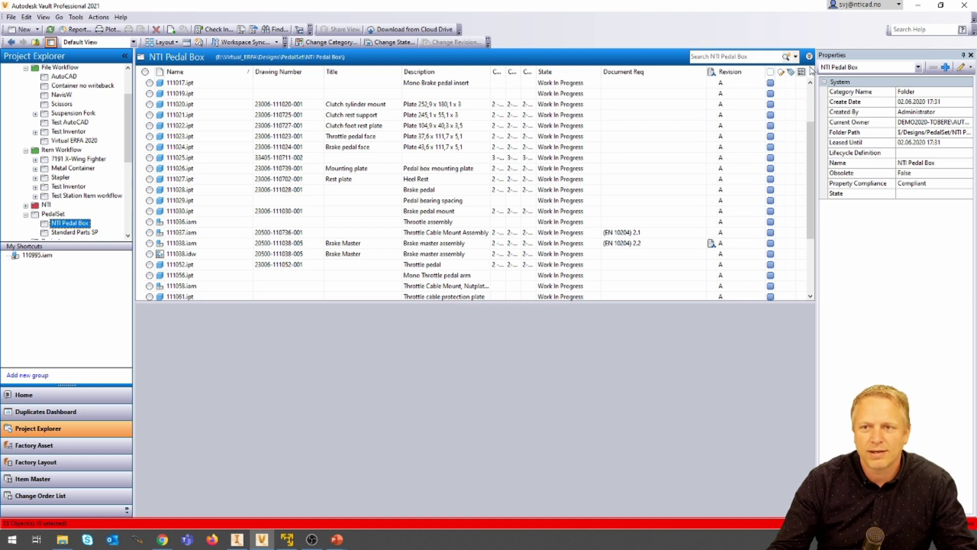
{"action": "left_click", "coordinate": [809, 56]}
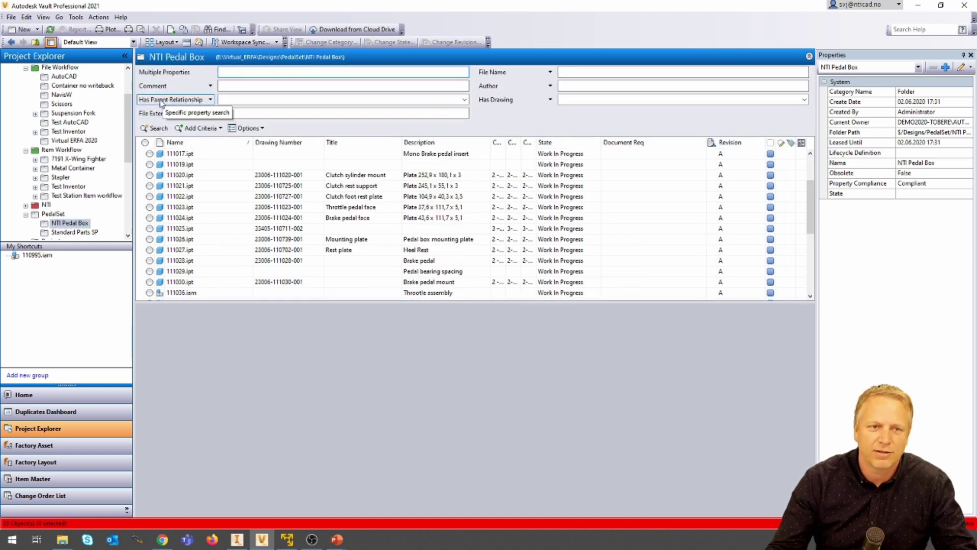
Search the NTI Pedal Box folder with Has Parent Relationship set to False and File Extension set to .ipt.
{"action": "left_click", "coordinate": [218, 102]}
{"action": "left_click", "coordinate": [213, 101]}
{"action": "left_click", "coordinate": [234, 101]}
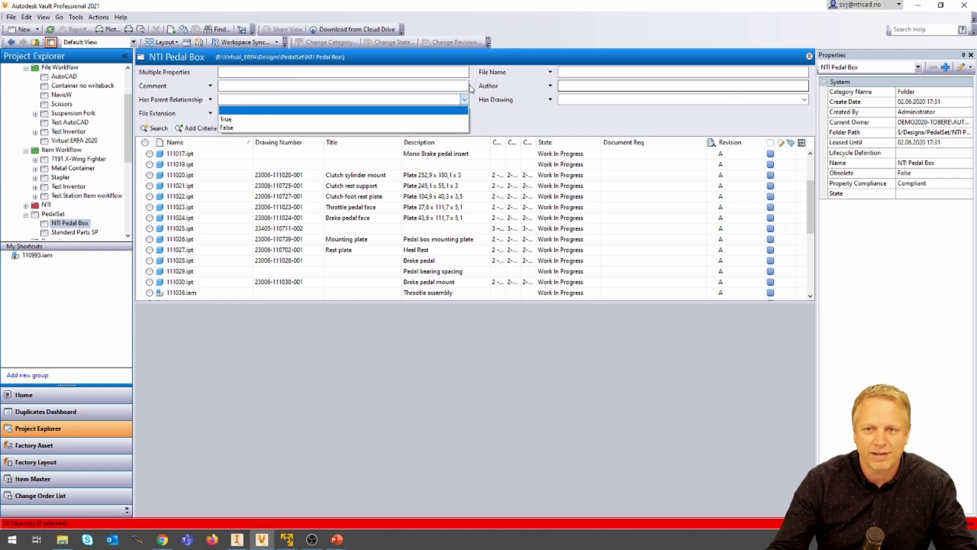
{"action": "left_click", "coordinate": [227, 128]}
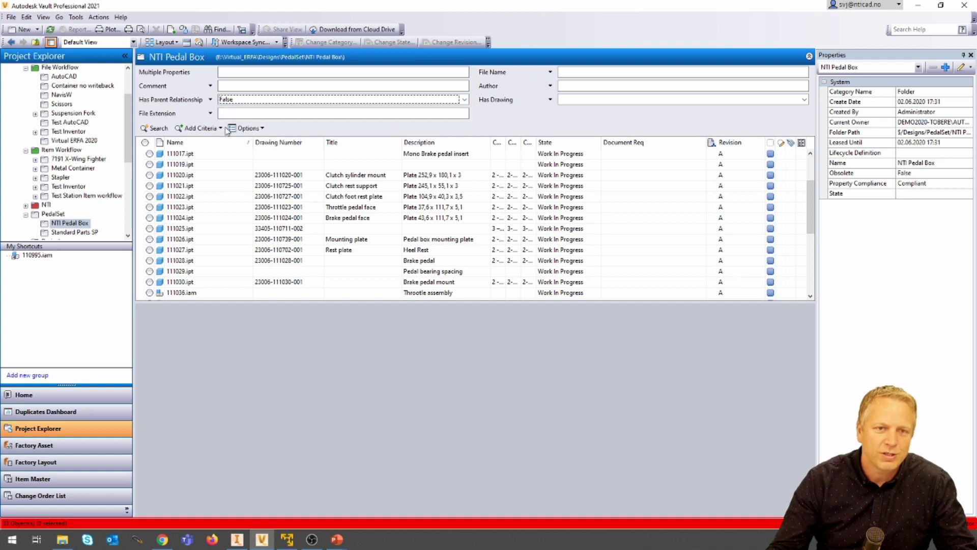
{"action": "left_click", "coordinate": [228, 113]}
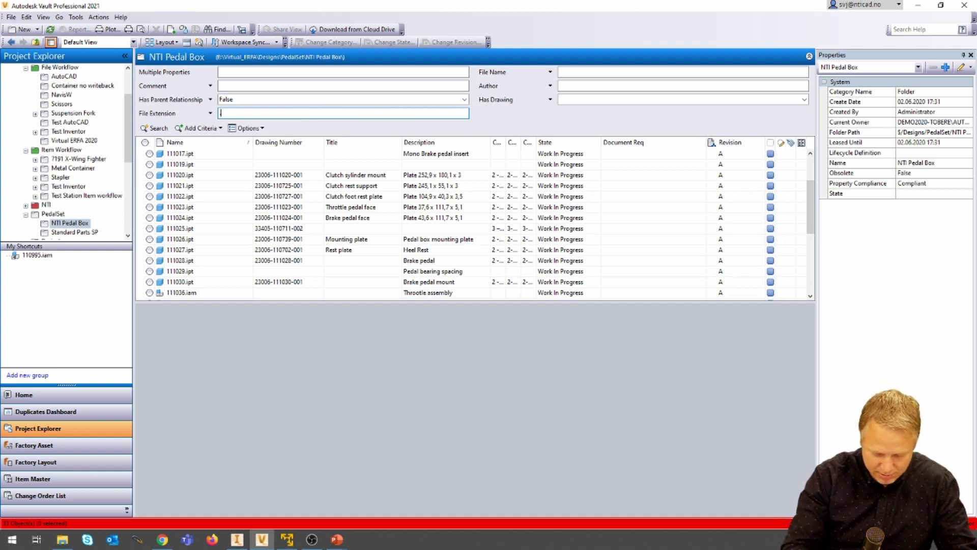
{"action": "type", "text": ".ipt"}
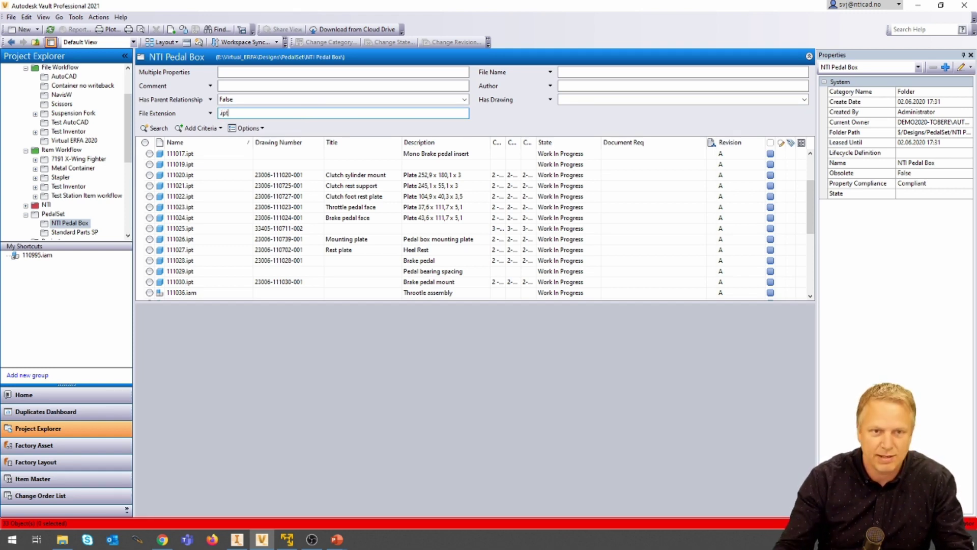
{"action": "left_click", "coordinate": [155, 127]}
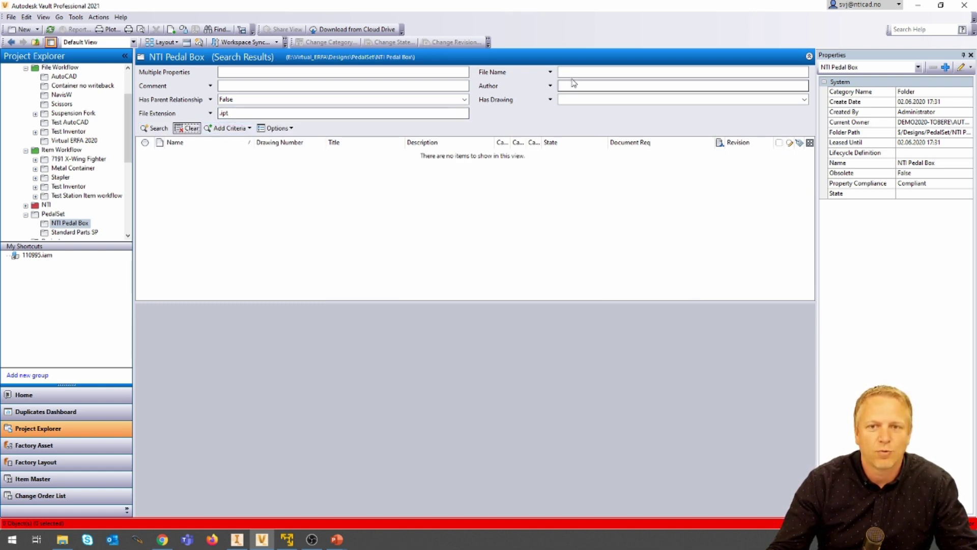
Change Has Parent Relationship to True and rerun the search of the pedal box part files.
{"action": "left_click", "coordinate": [229, 99]}
{"action": "left_click", "coordinate": [226, 128]}
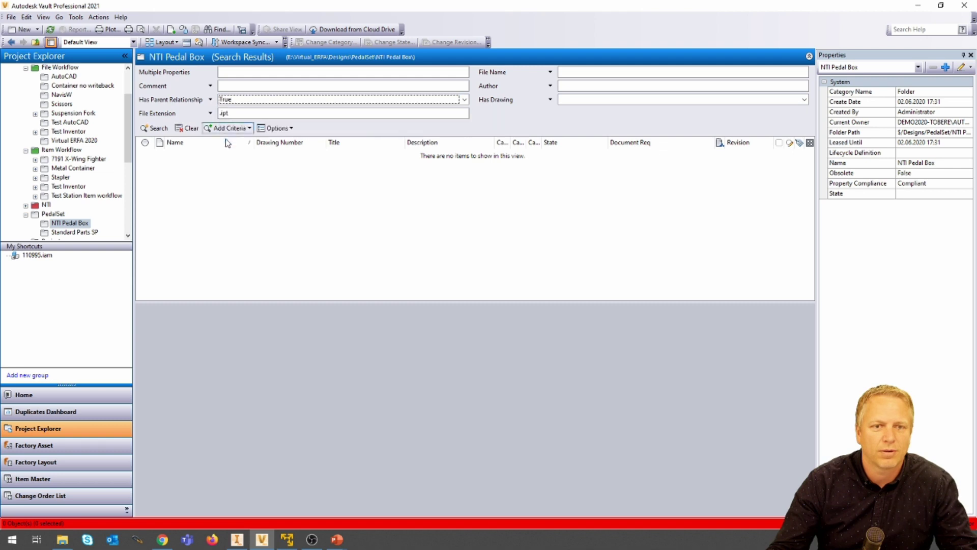
{"action": "left_click", "coordinate": [155, 128]}
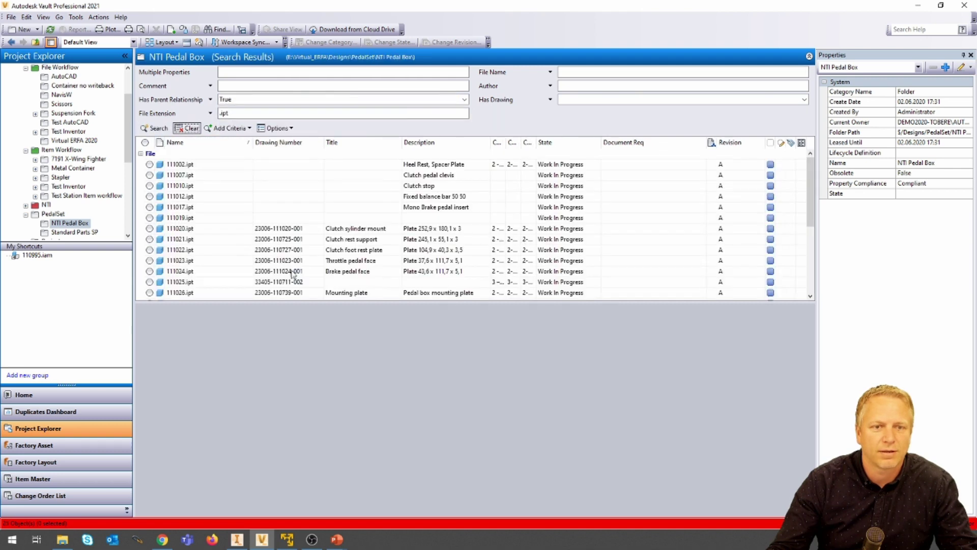
Clear the folder search and switch back to the presentation slide on unused document detection.
{"action": "left_click", "coordinate": [809, 56]}
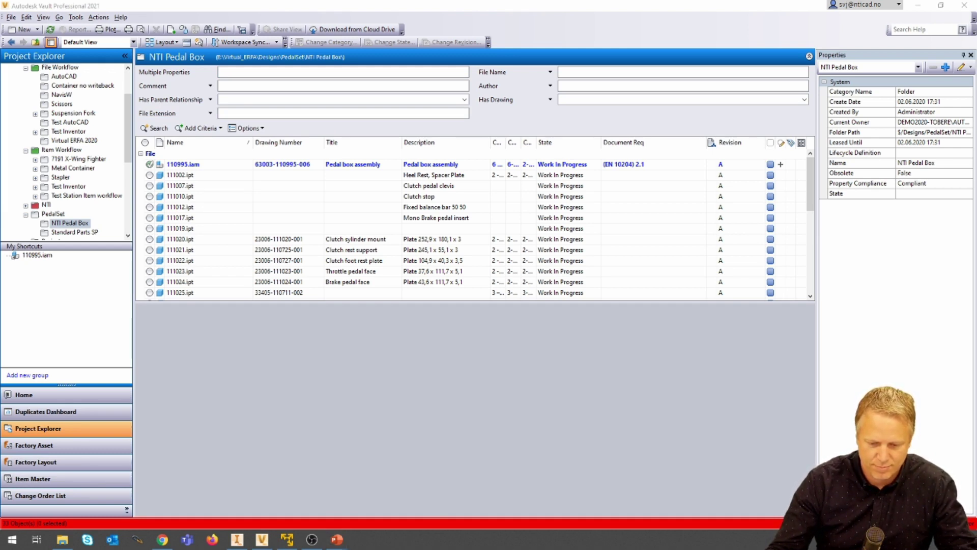
{"action": "key", "text": "alt+Tab"}
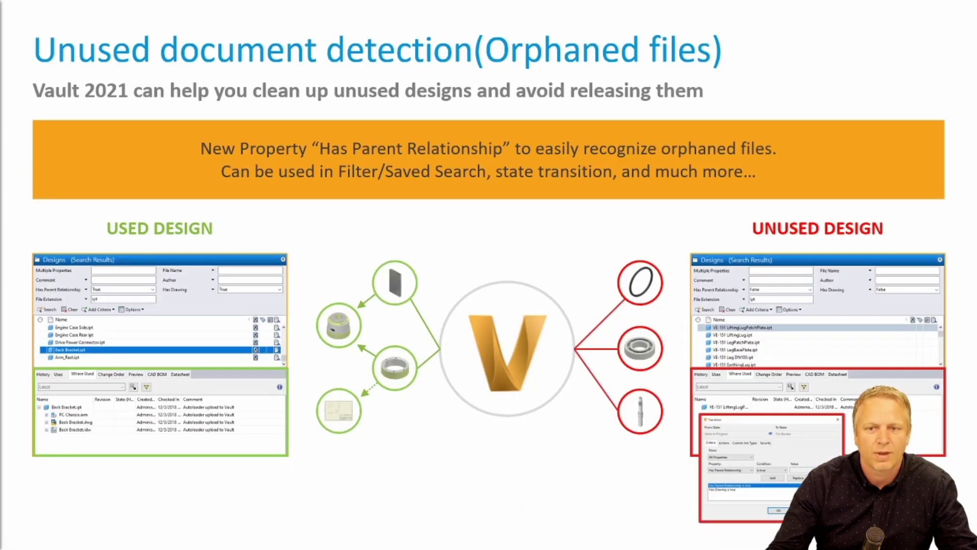
Advance the presentation to the Copy design slide and return to the NTI Pedal Box folder in Vault.
{"action": "left_click", "coordinate": [310, 306]}
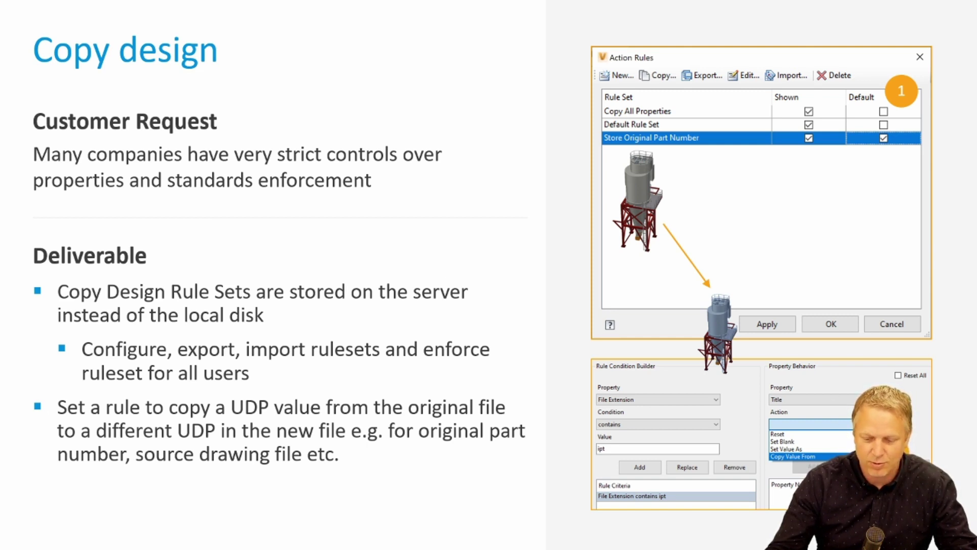
{"action": "key", "text": "alt+Tab"}
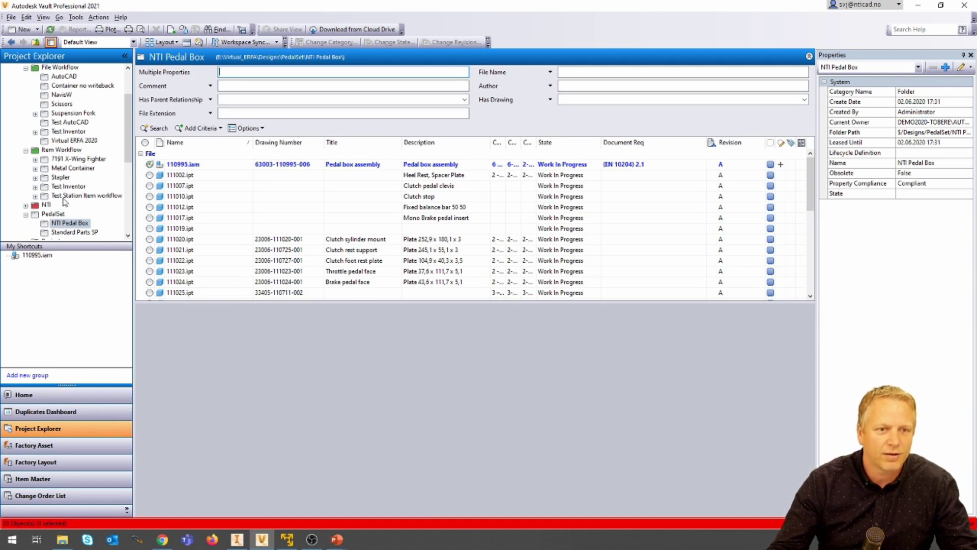
{"action": "left_click", "coordinate": [53, 214]}
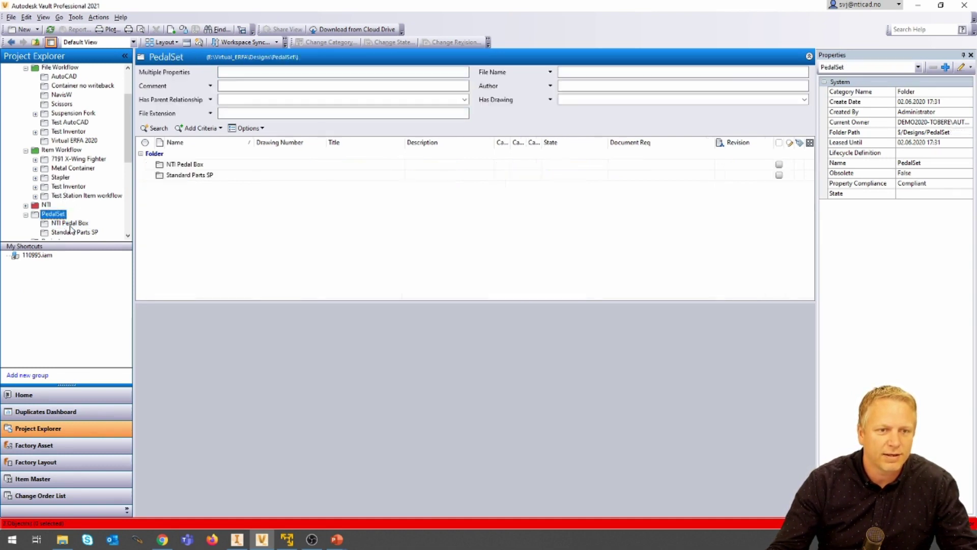
{"action": "left_click", "coordinate": [70, 223]}
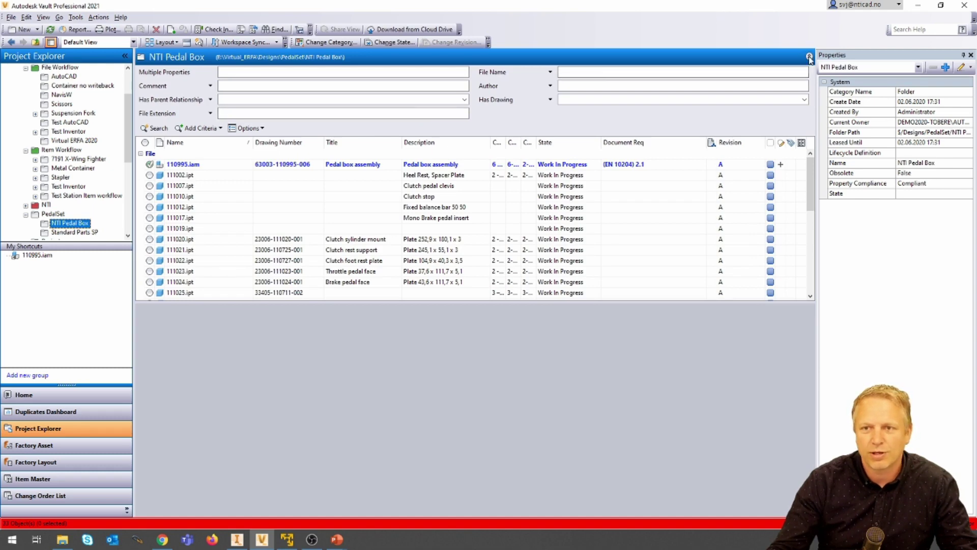
Start Copy Design for the pedal box assembly 110995.iam and bring its window into view.
{"action": "left_click", "coordinate": [180, 94]}
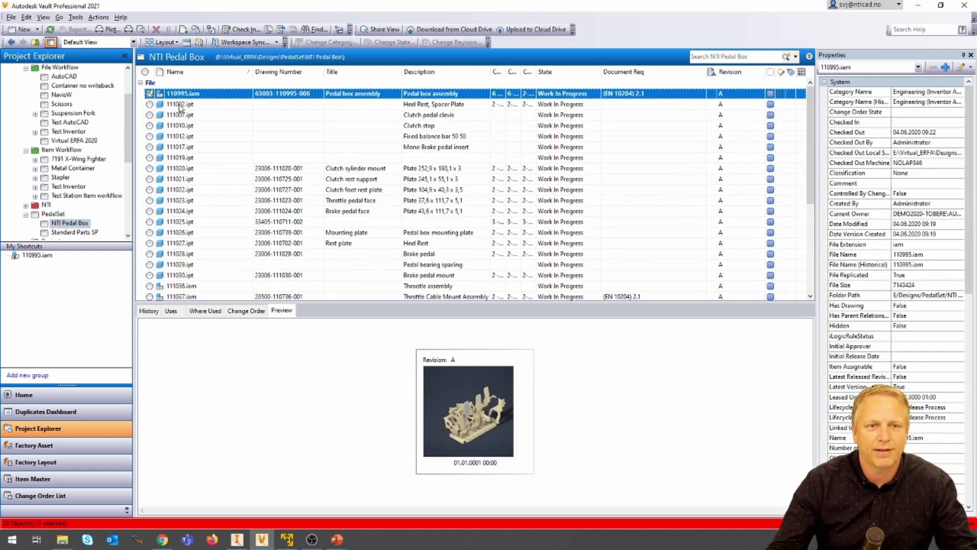
{"action": "right_click", "coordinate": [179, 94]}
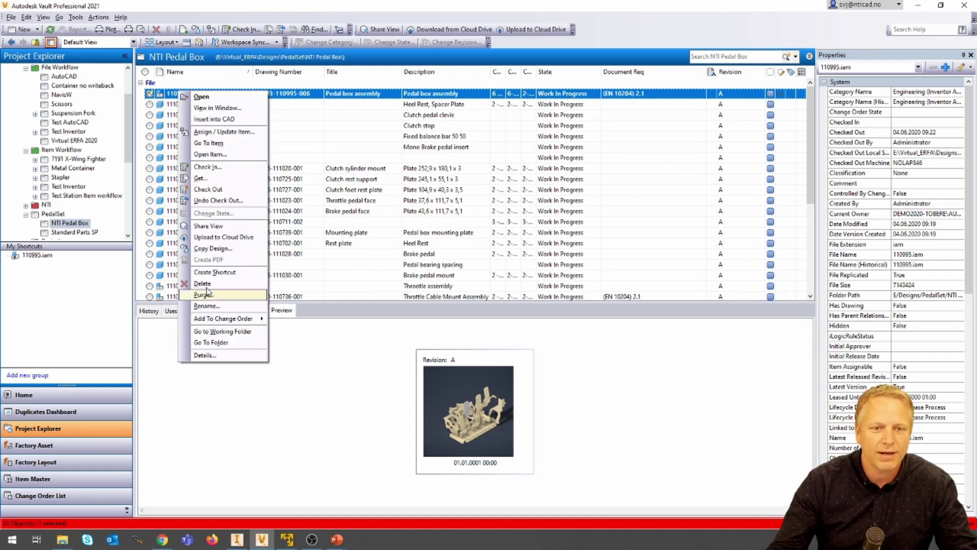
{"action": "left_click", "coordinate": [206, 250]}
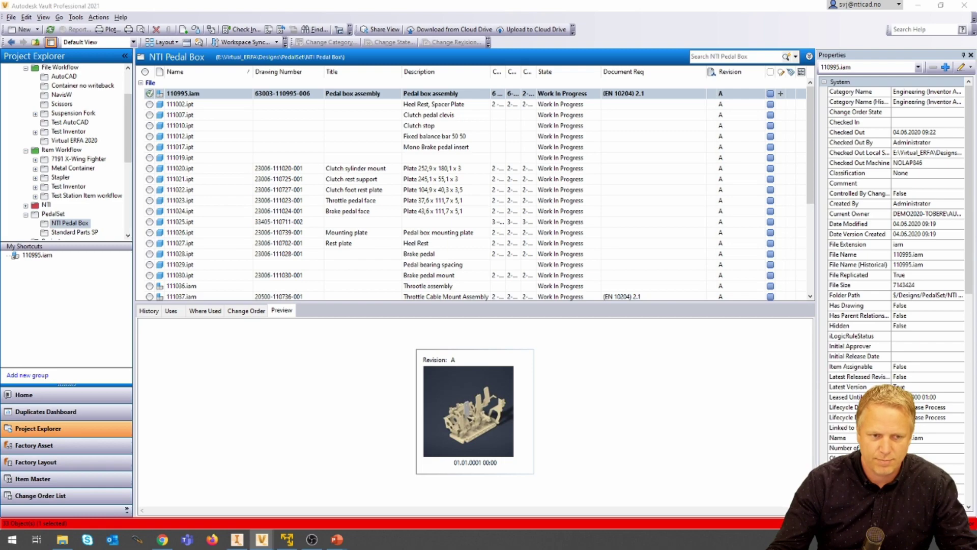
{"action": "left_click_drag", "start_coordinate": [0, 153], "coordinate": [457, 19]}
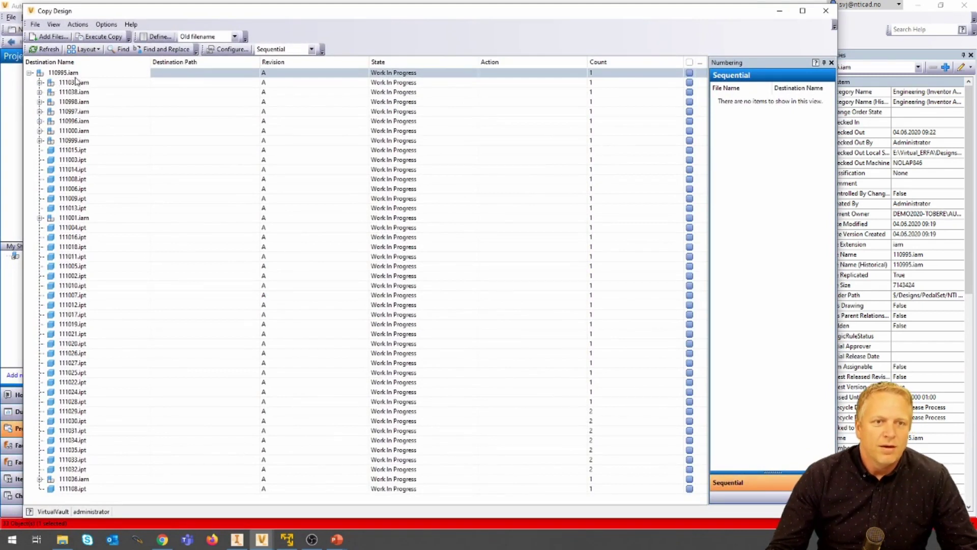
Open the definition of the action rules for Copy Design.
{"action": "left_click", "coordinate": [78, 24]}
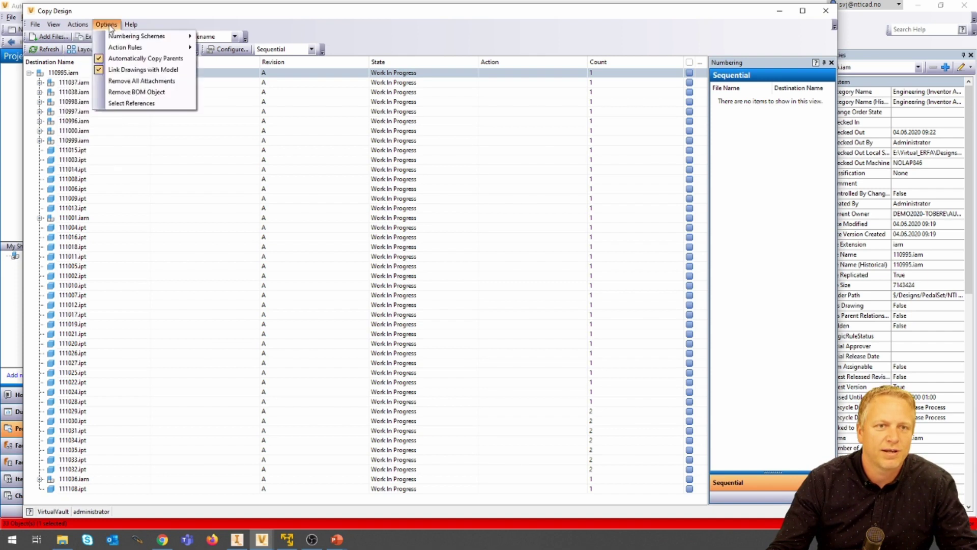
{"action": "mouse_move", "coordinate": [183, 47]}
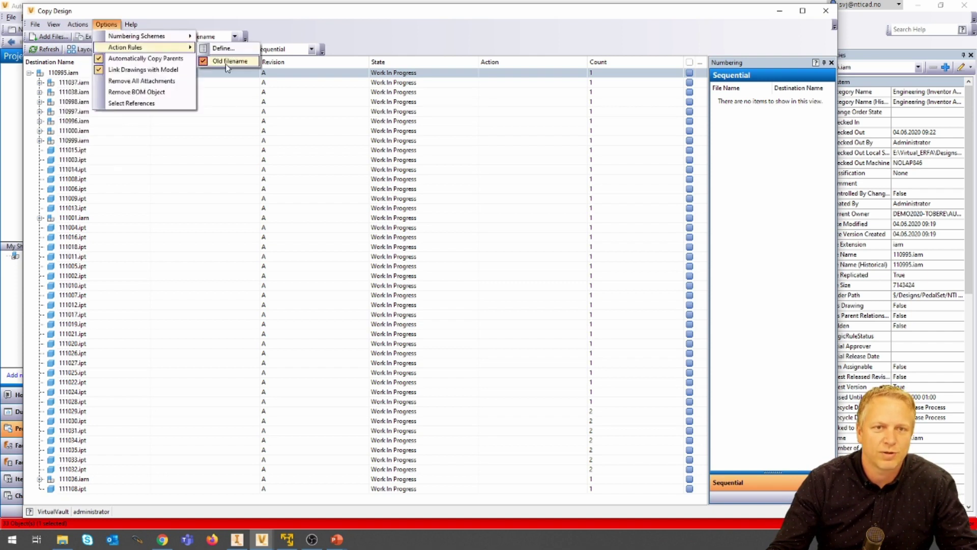
{"action": "left_click", "coordinate": [222, 48]}
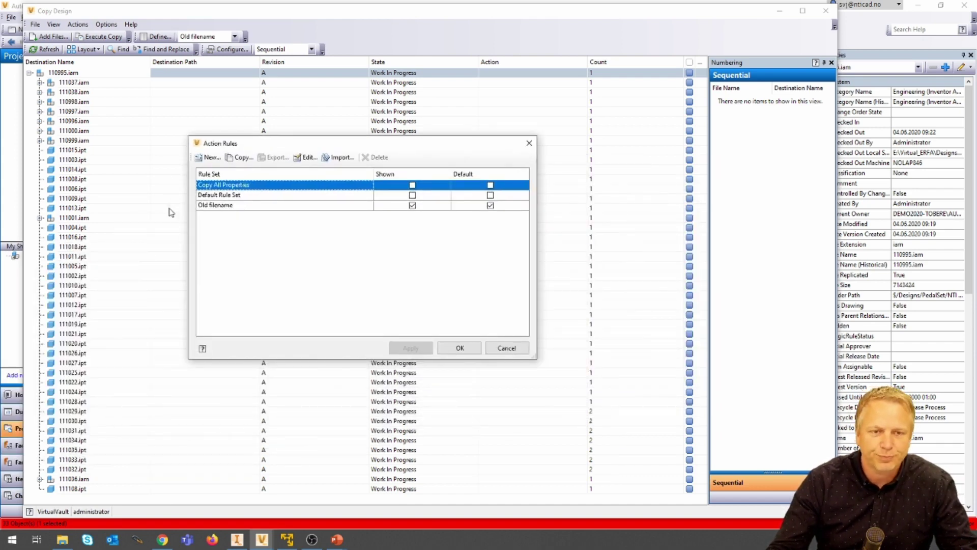
Copy the Old filename rule set under the name Virtual ERFA 2020.
{"action": "left_click", "coordinate": [220, 206]}
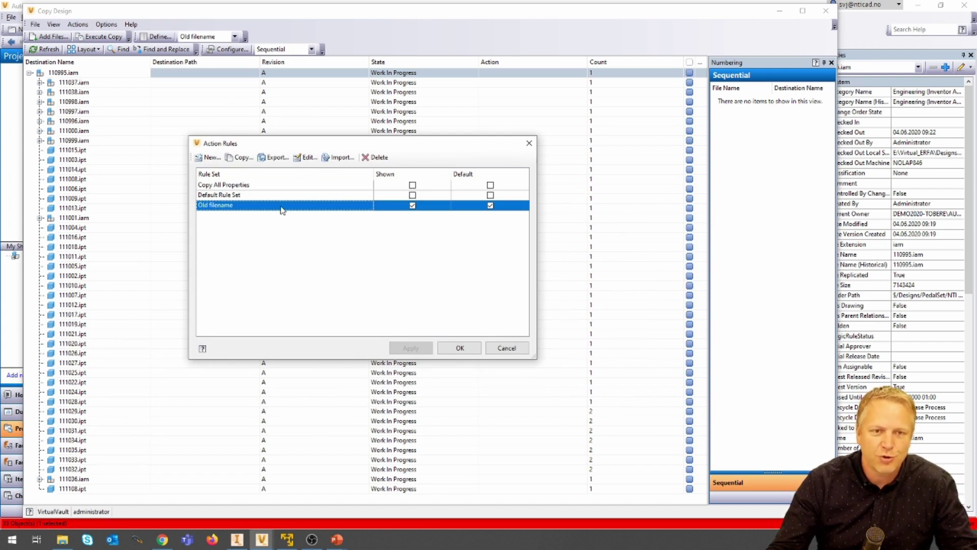
{"action": "left_click", "coordinate": [241, 158]}
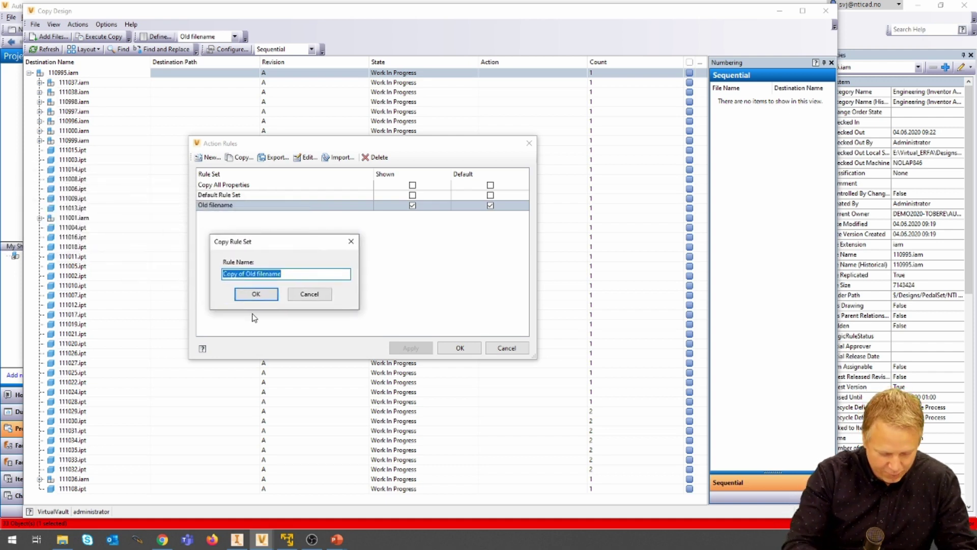
{"action": "type", "text": "Virta"}
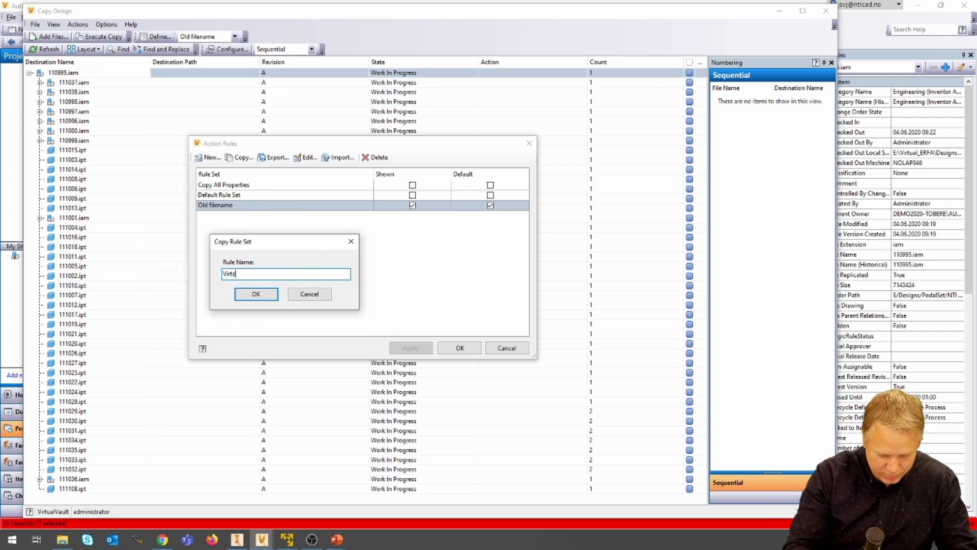
{"action": "type", "text": "ul EFA"}
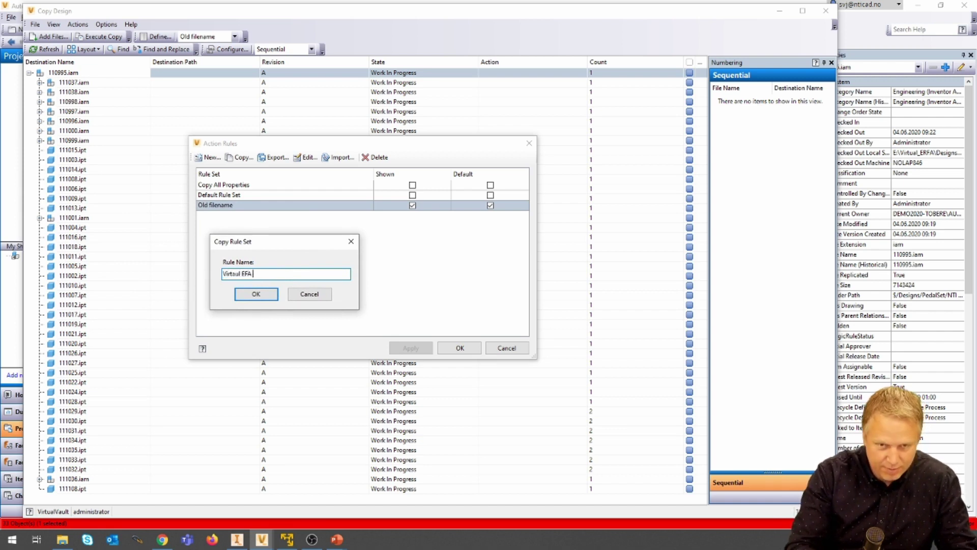
{"action": "key", "text": "BackSpace"}
{"action": "key", "text": "BackSpace"}
{"action": "key", "text": "BackSpace"}
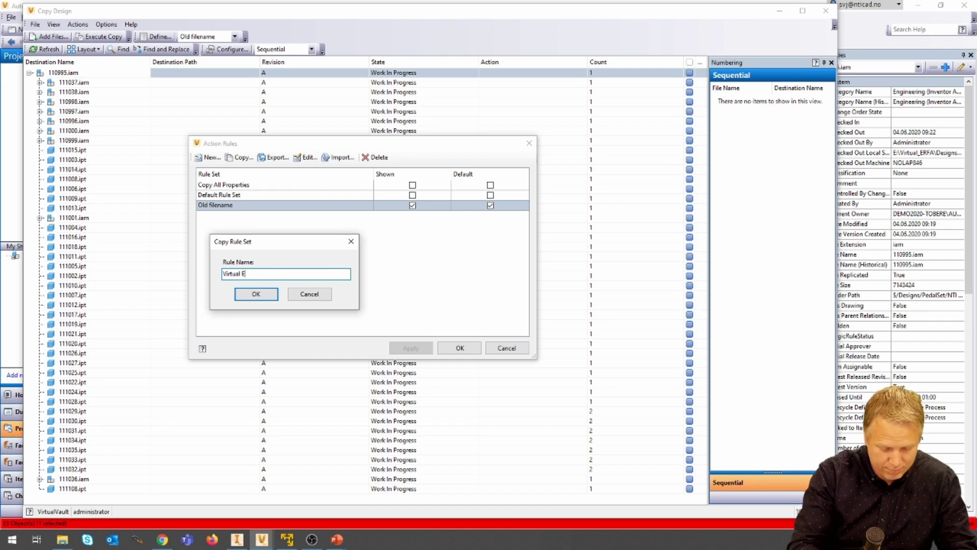
{"action": "type", "text": "RF"}
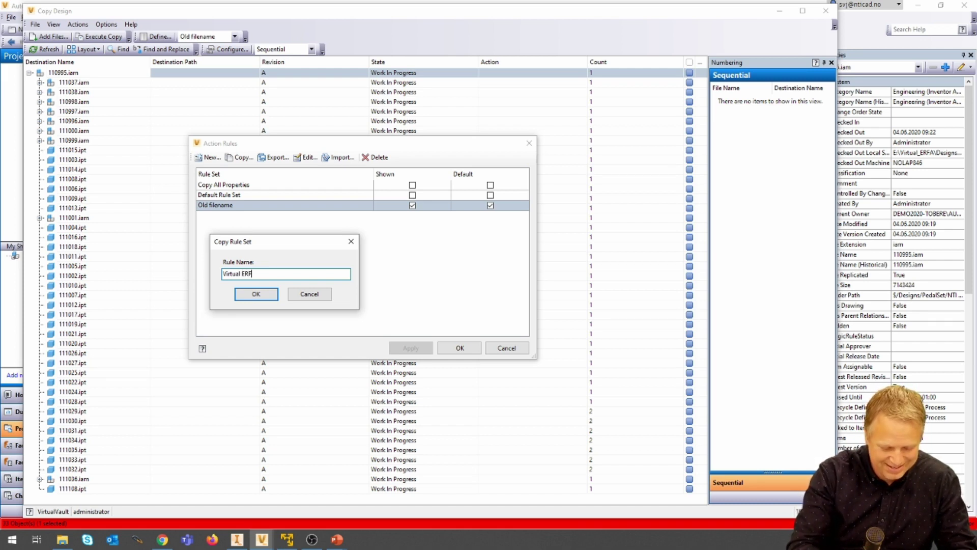
{"action": "type", "text": "A 2020"}
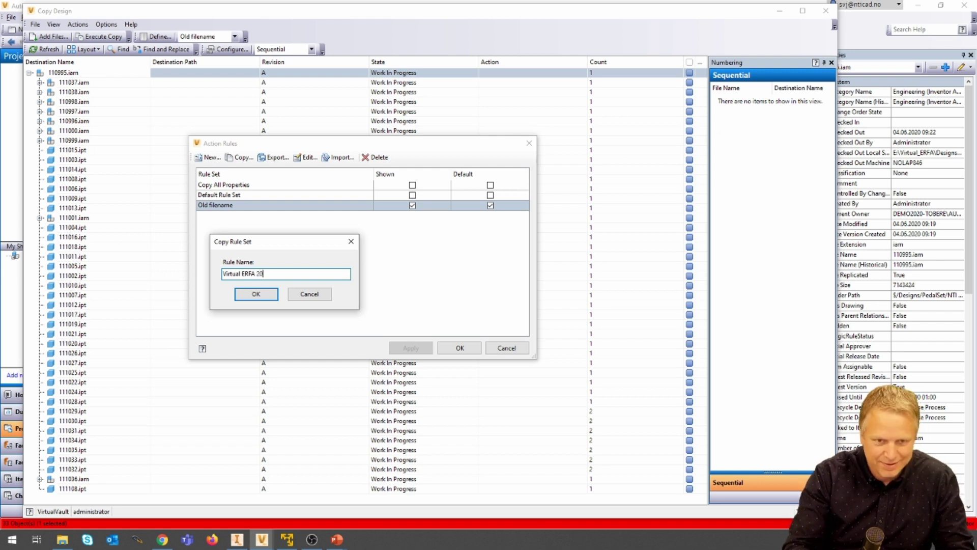
{"action": "left_click", "coordinate": [257, 294]}
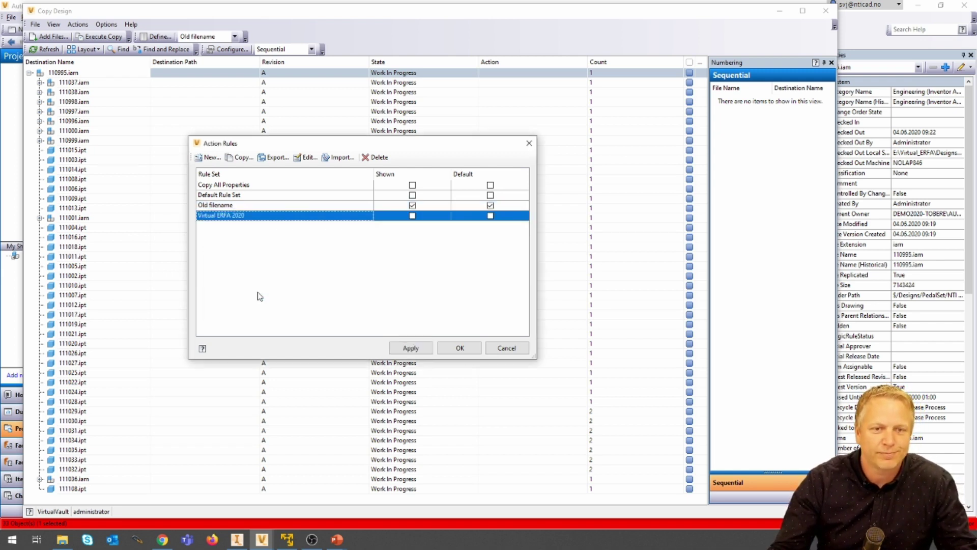
Make Virtual ERFA 2020 shown and the default rule set, and hide the Old filename rule set.
{"action": "left_click", "coordinate": [413, 216]}
{"action": "left_click", "coordinate": [413, 206]}
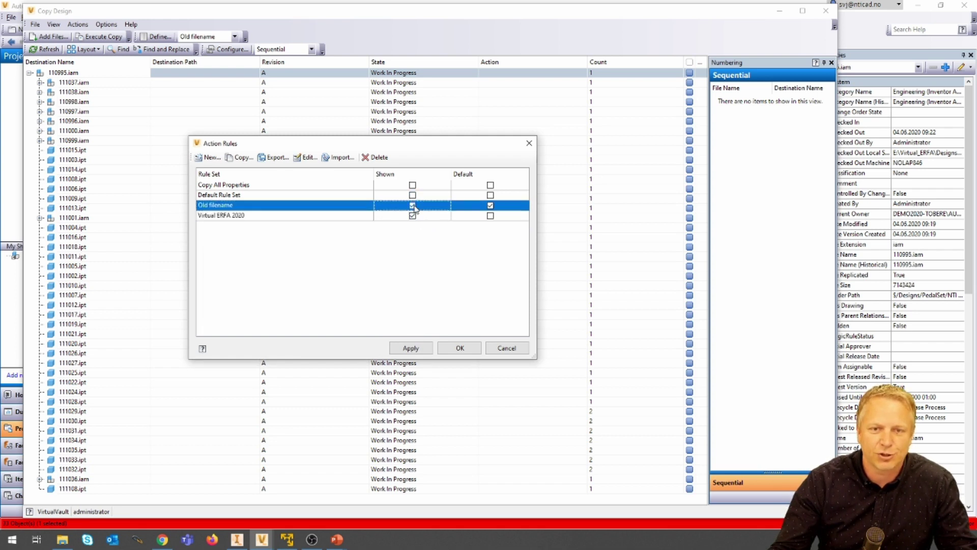
{"action": "left_click", "coordinate": [490, 215]}
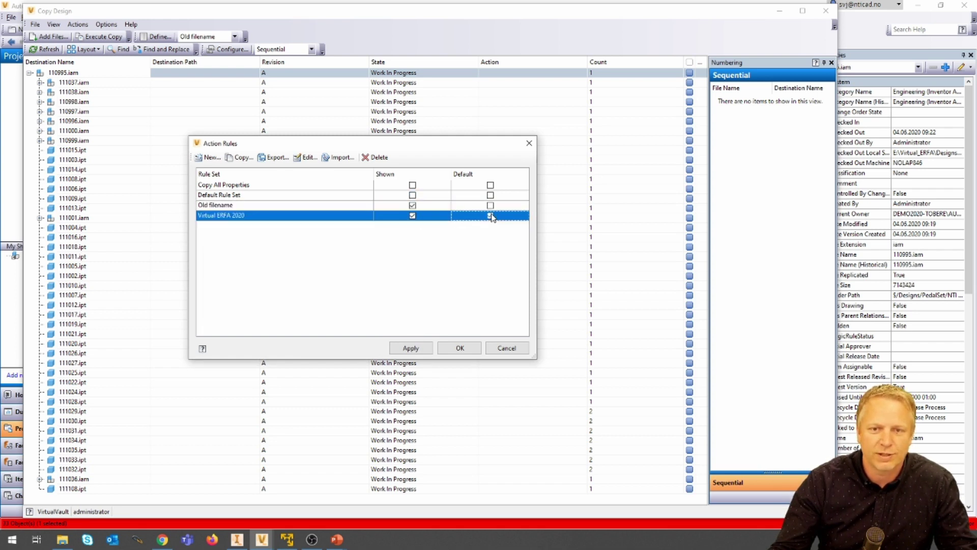
{"action": "left_click", "coordinate": [412, 205]}
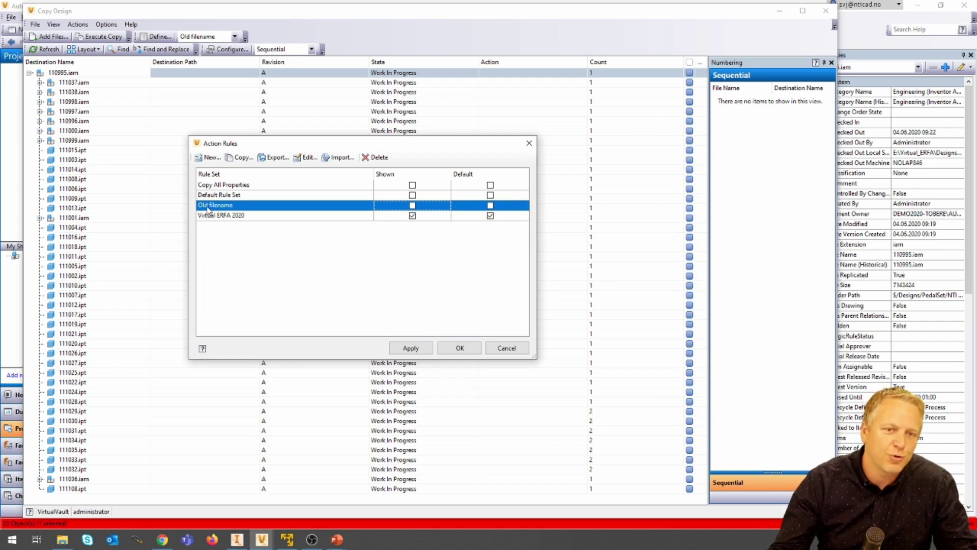
Open the Virtual ERFA 2020 rule set and examine its file name condition and the behavior of Part Number, Oldfilename and Title.
{"action": "left_click", "coordinate": [221, 216]}
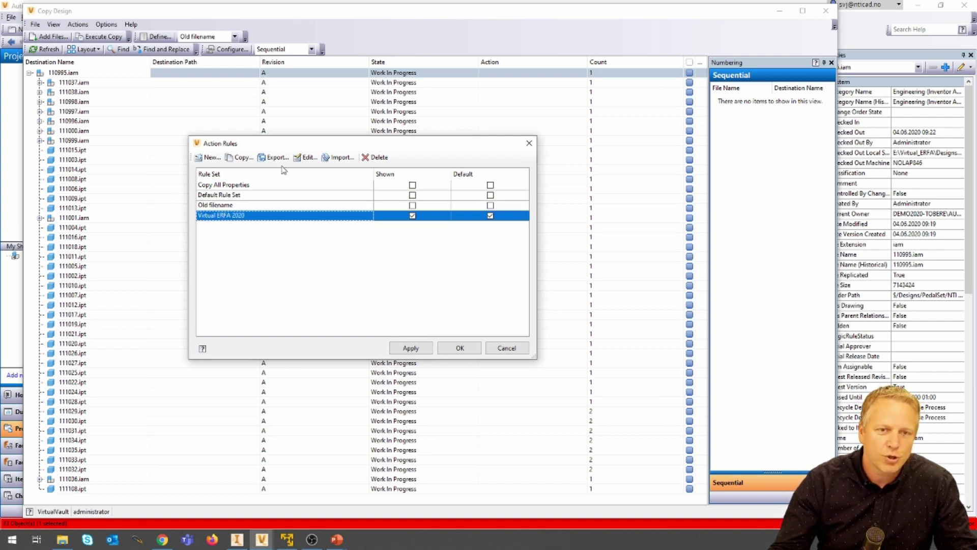
{"action": "left_click", "coordinate": [308, 159]}
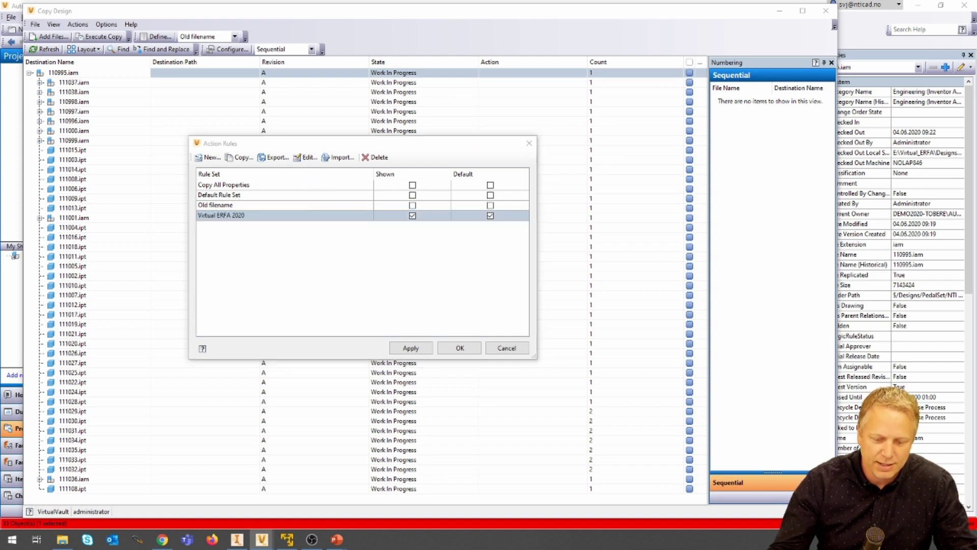
{"action": "left_click_drag", "start_coordinate": [389, 117], "coordinate": [350, 72]}
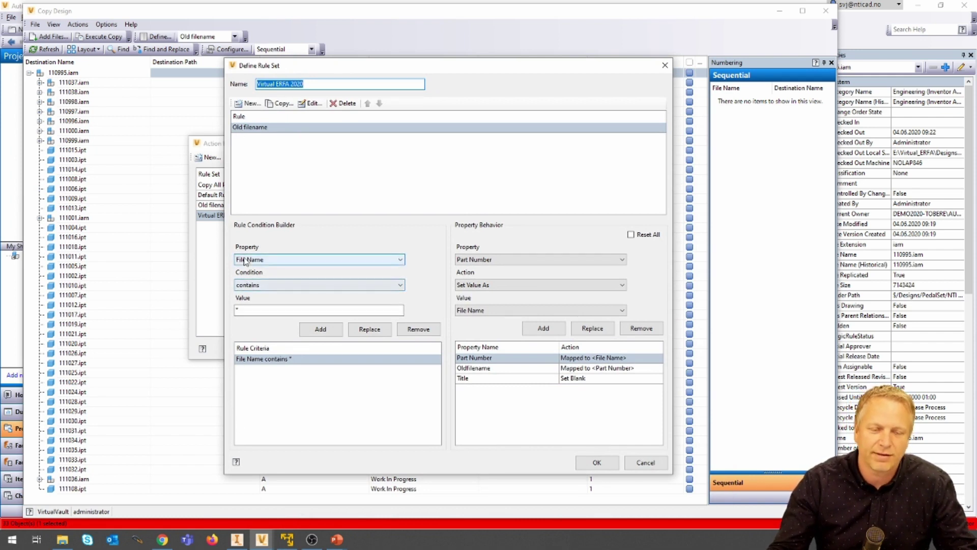
{"action": "double_click", "coordinate": [238, 309]}
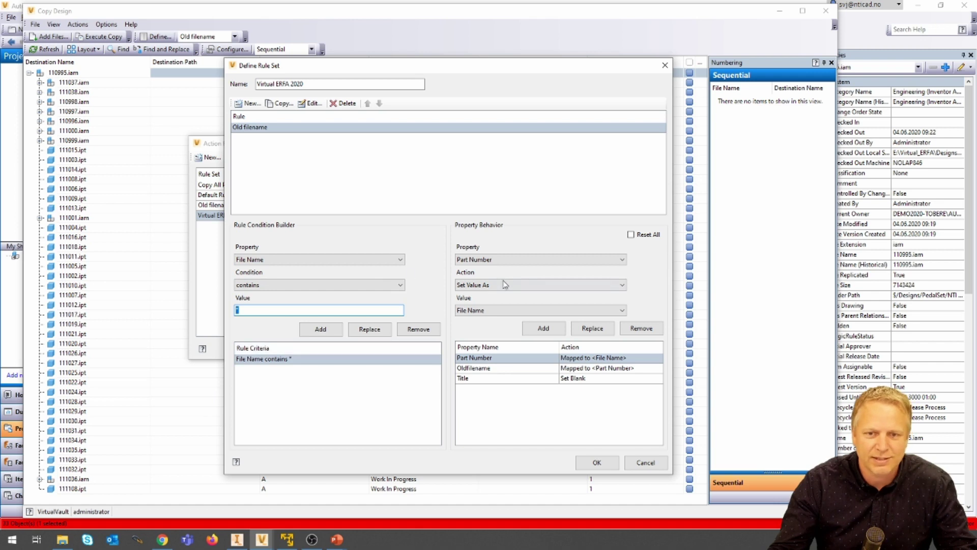
{"action": "left_click", "coordinate": [470, 359]}
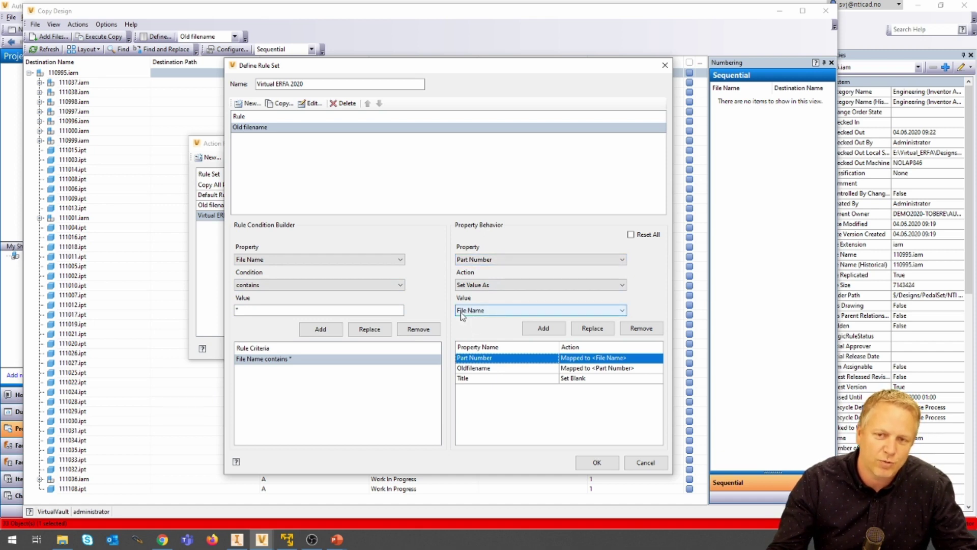
{"action": "left_click", "coordinate": [466, 368]}
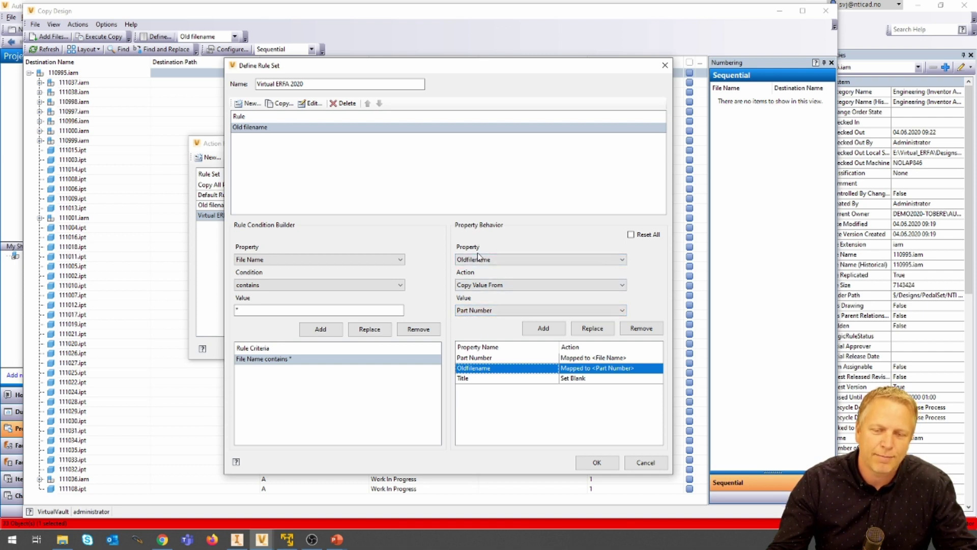
{"action": "left_click", "coordinate": [472, 379]}
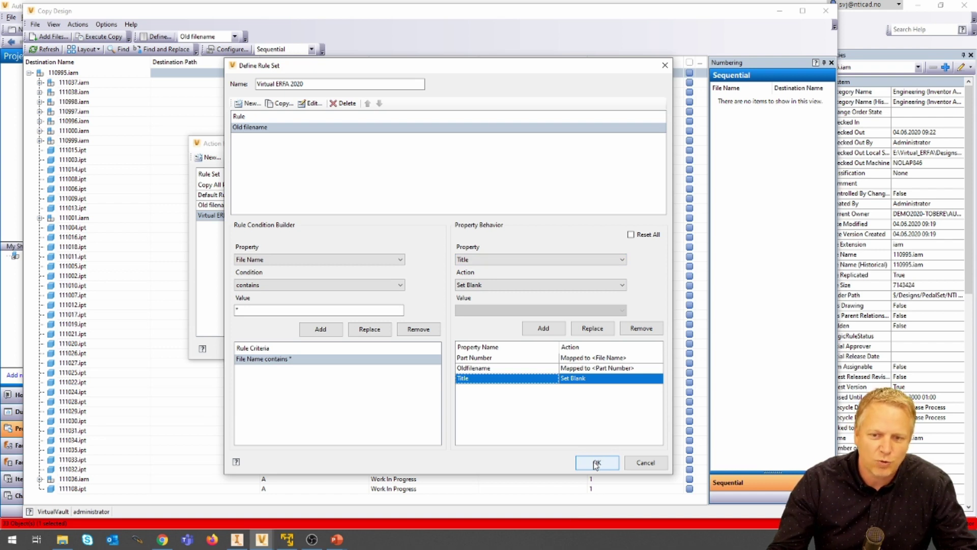
Accept the Virtual ERFA 2020 rule set definition and apply the action rule changes.
{"action": "left_click", "coordinate": [596, 463]}
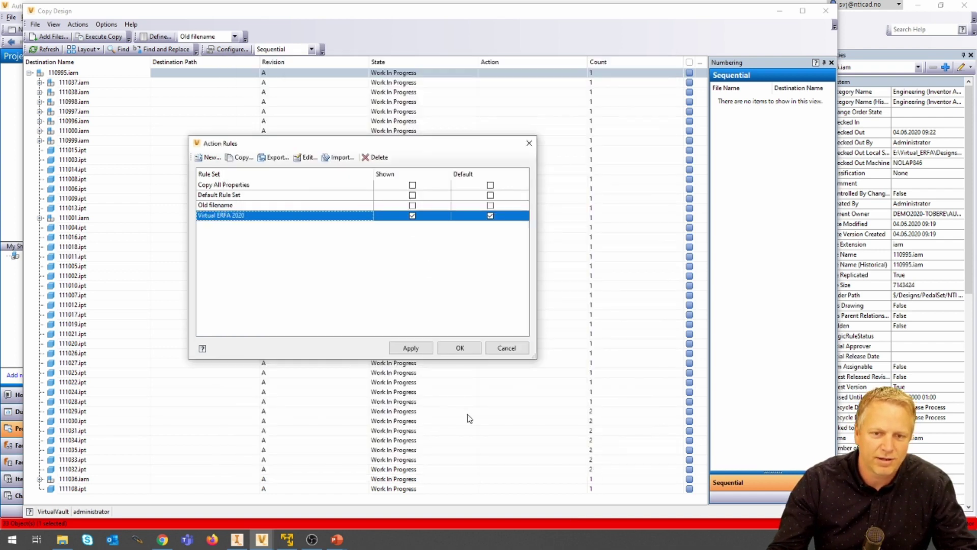
{"action": "left_click", "coordinate": [413, 346]}
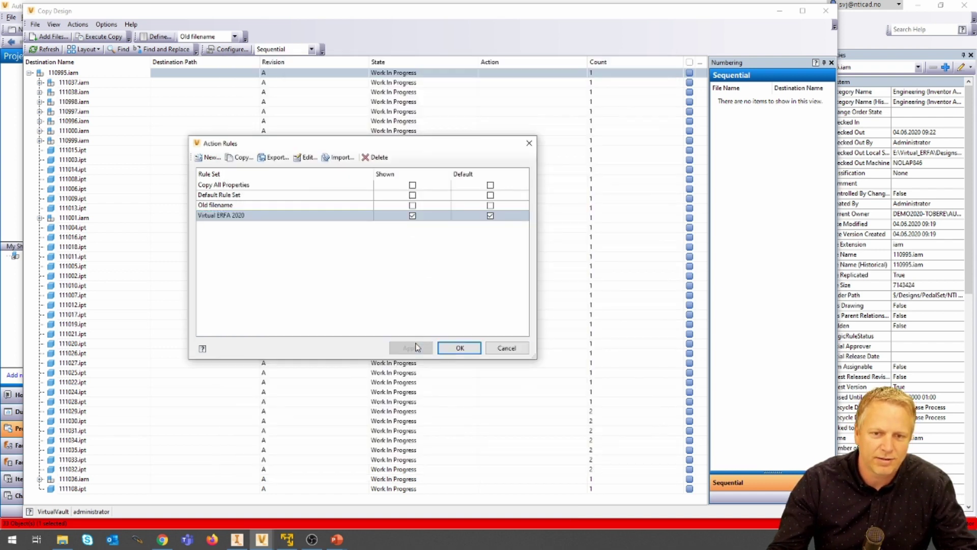
{"action": "left_click", "coordinate": [460, 348]}
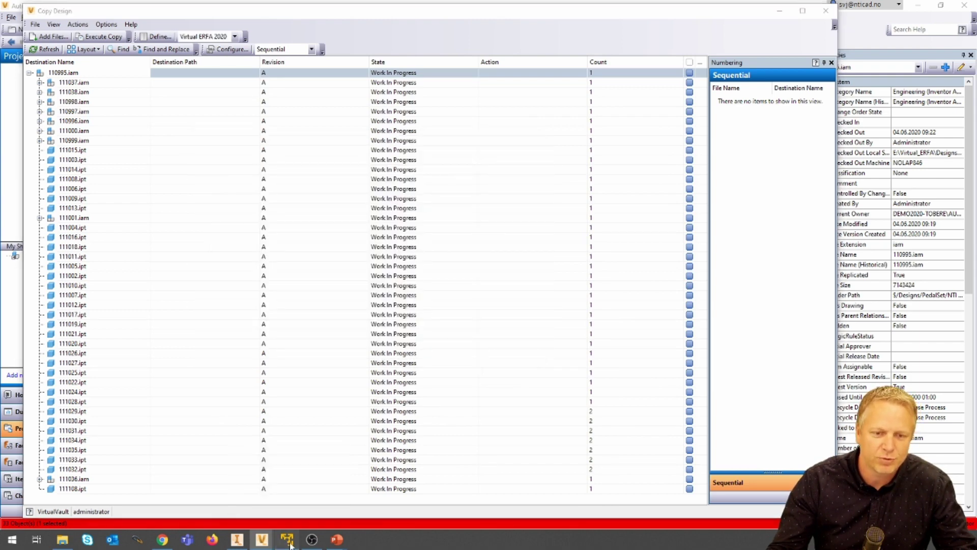
Switch to the Vault client in the VMware virtual machine and start Copy Design for 110995.iam from the PedalSet NTI Pedal Box folder.
{"action": "left_click", "coordinate": [288, 540]}
{"action": "left_click", "coordinate": [422, 36]}
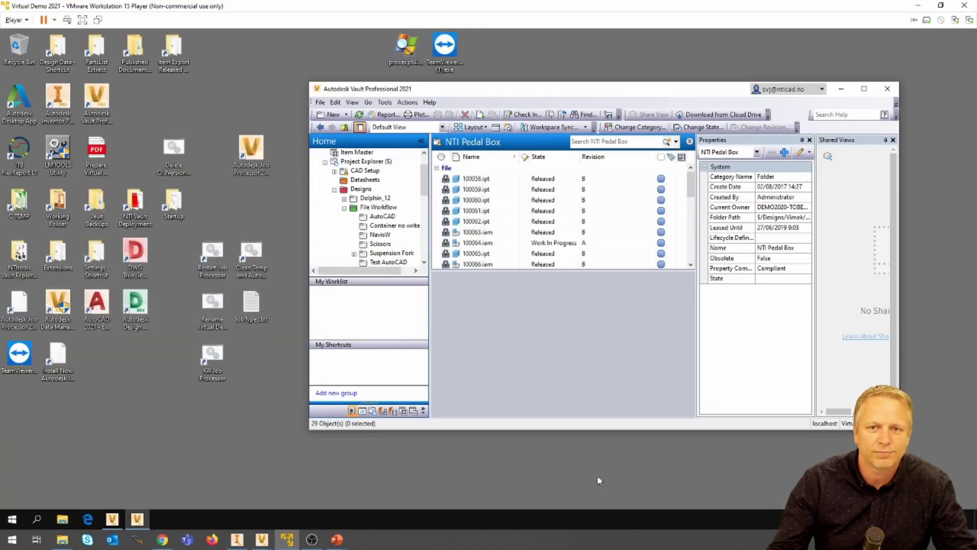
{"action": "left_click_drag", "start_coordinate": [569, 91], "coordinate": [404, 83]}
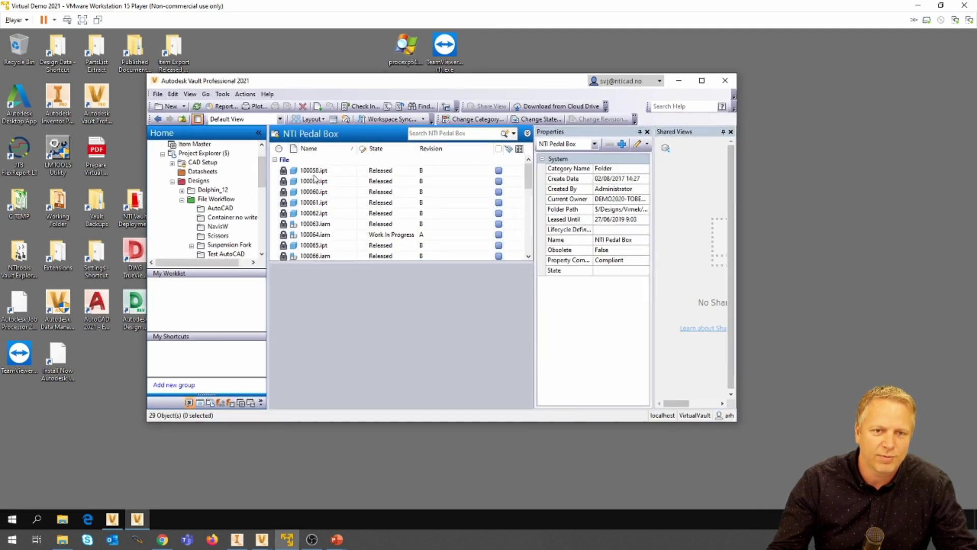
{"action": "scroll", "coordinate": [213, 230], "scroll_direction": "down", "scroll_amount": 4}
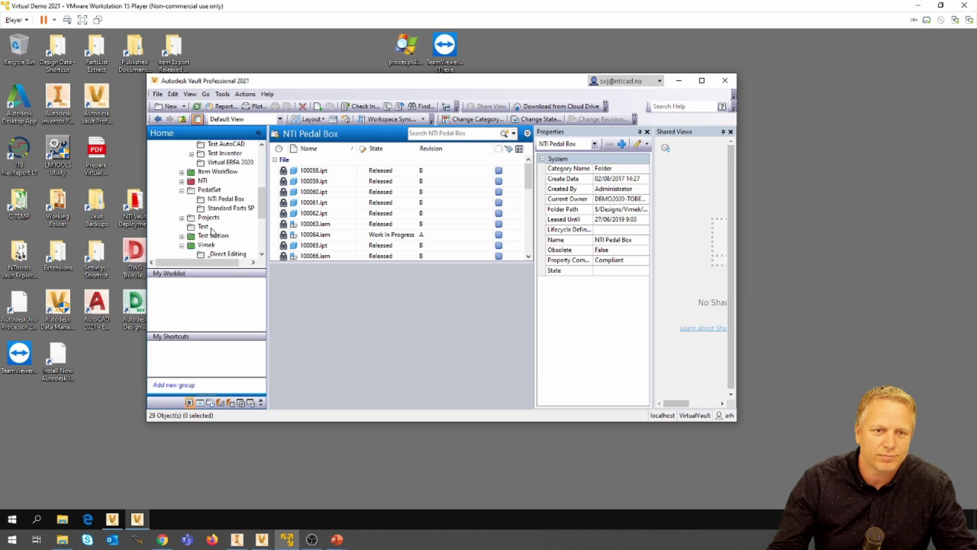
{"action": "left_click", "coordinate": [224, 200]}
{"action": "left_click", "coordinate": [316, 171]}
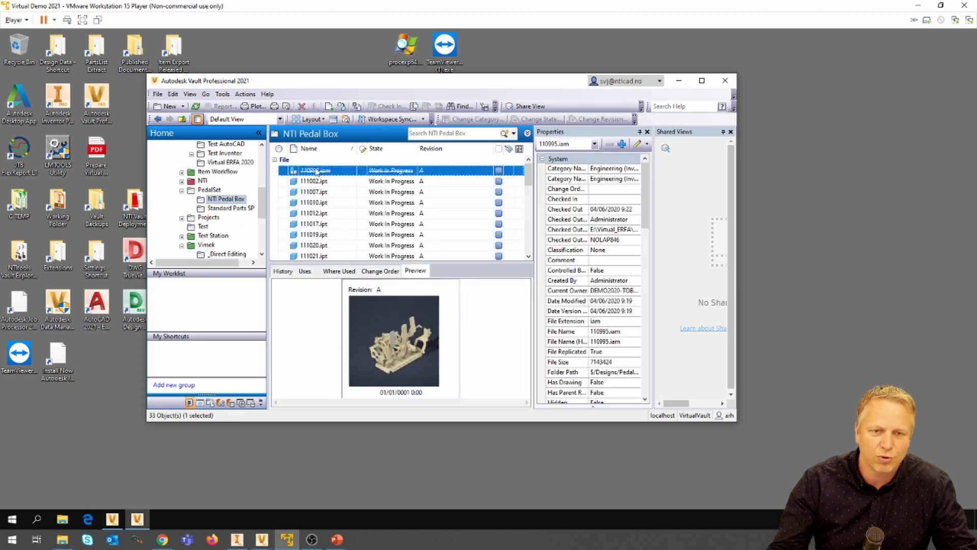
{"action": "right_click", "coordinate": [316, 171]}
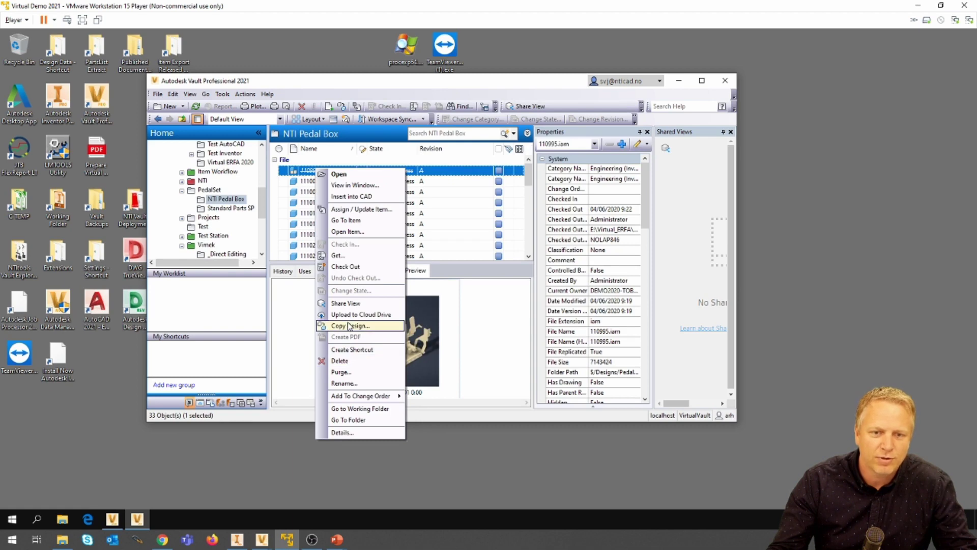
{"action": "left_click", "coordinate": [349, 326]}
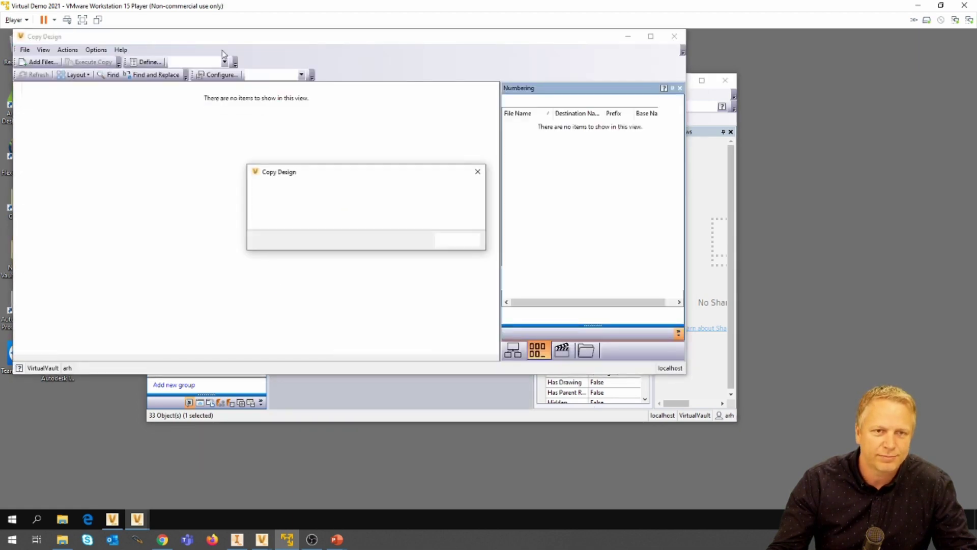
{"action": "left_click_drag", "start_coordinate": [248, 41], "coordinate": [300, 54]}
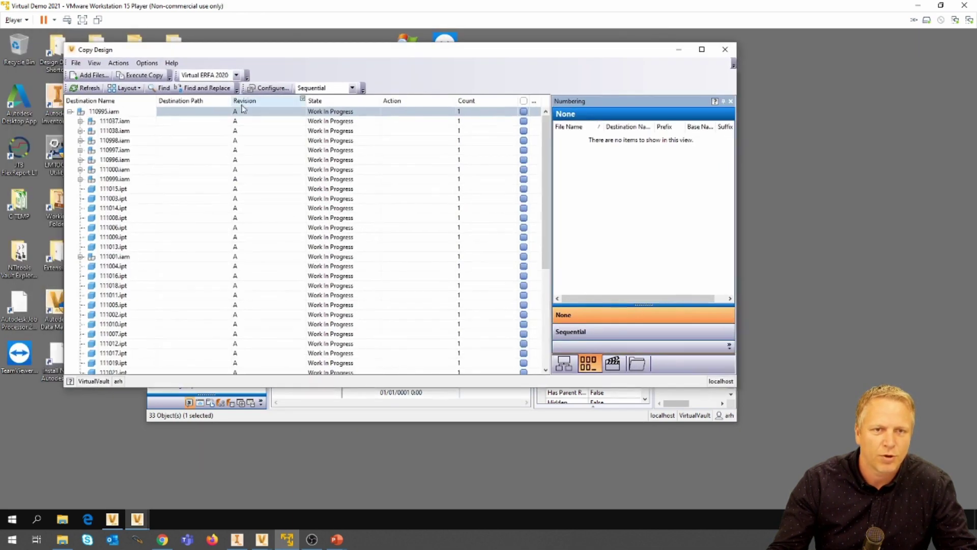
Check which action rule sets are available to this client in Copy Design.
{"action": "left_click", "coordinate": [236, 75]}
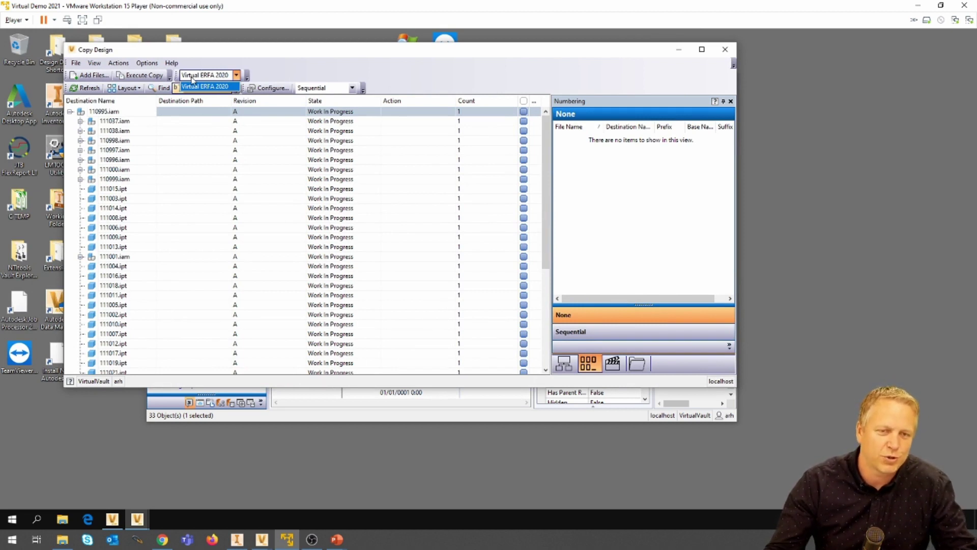
{"action": "left_click", "coordinate": [206, 64]}
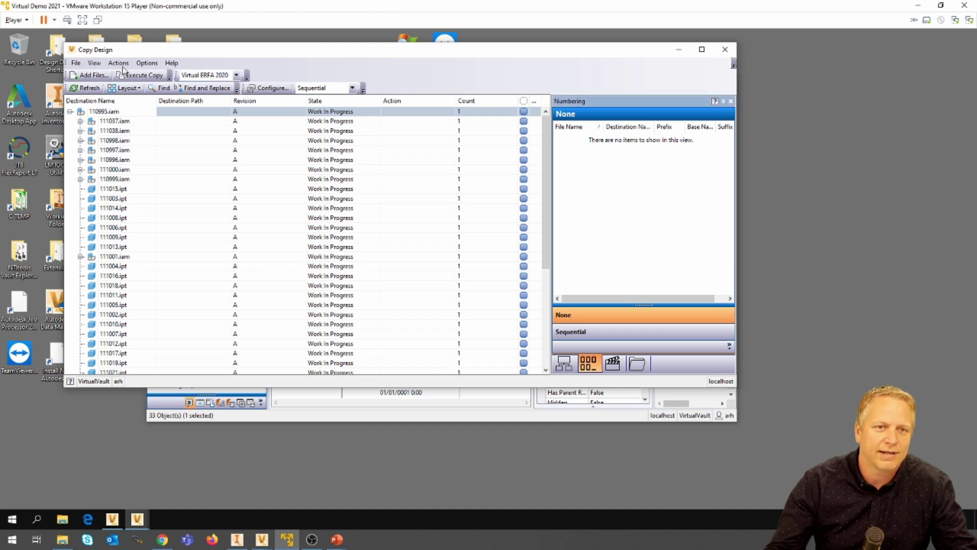
{"action": "left_click", "coordinate": [119, 63]}
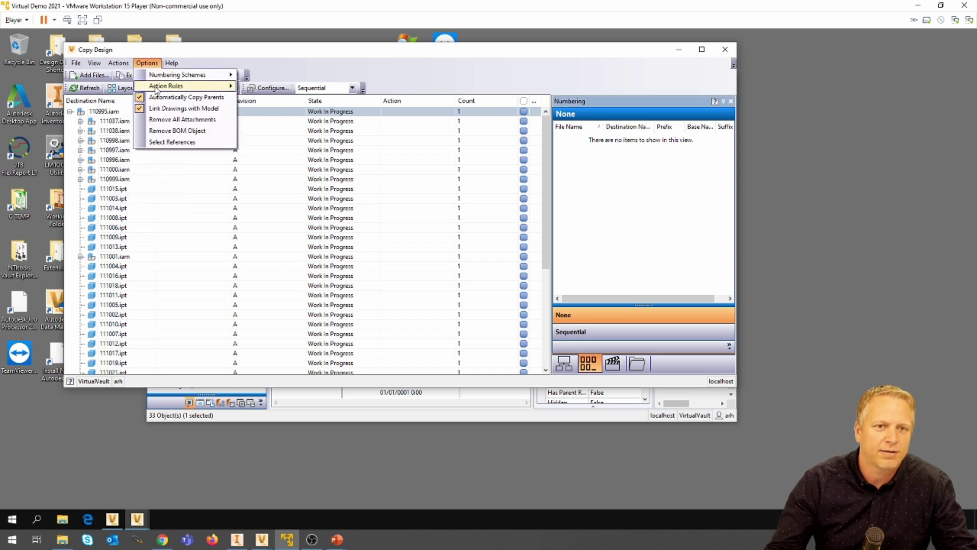
{"action": "mouse_move", "coordinate": [158, 87]}
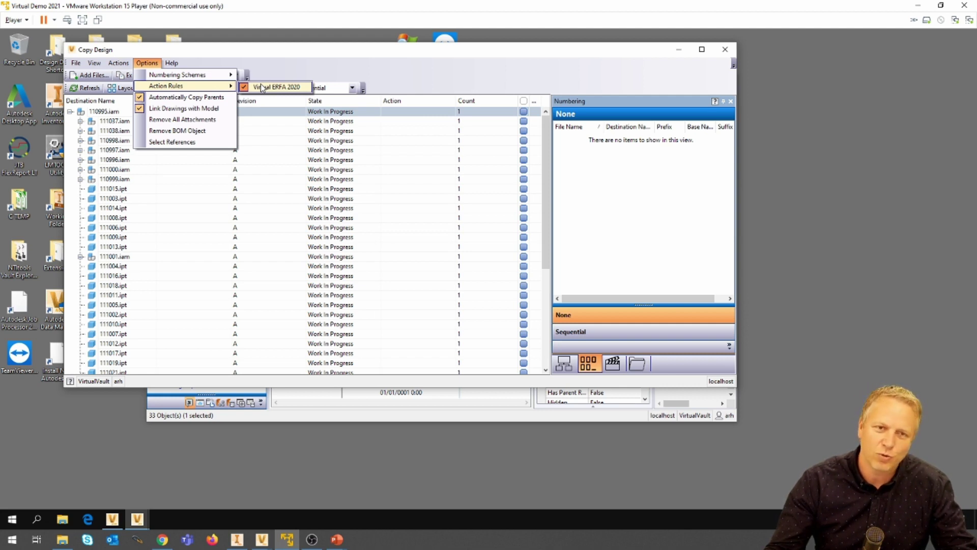
{"action": "left_click", "coordinate": [303, 54]}
Copy the 110995.iam branch to the Designs/File Workflow/Virtual ERFA 2020 folder, execute the copy and close Copy Design.
{"action": "right_click", "coordinate": [97, 112]}
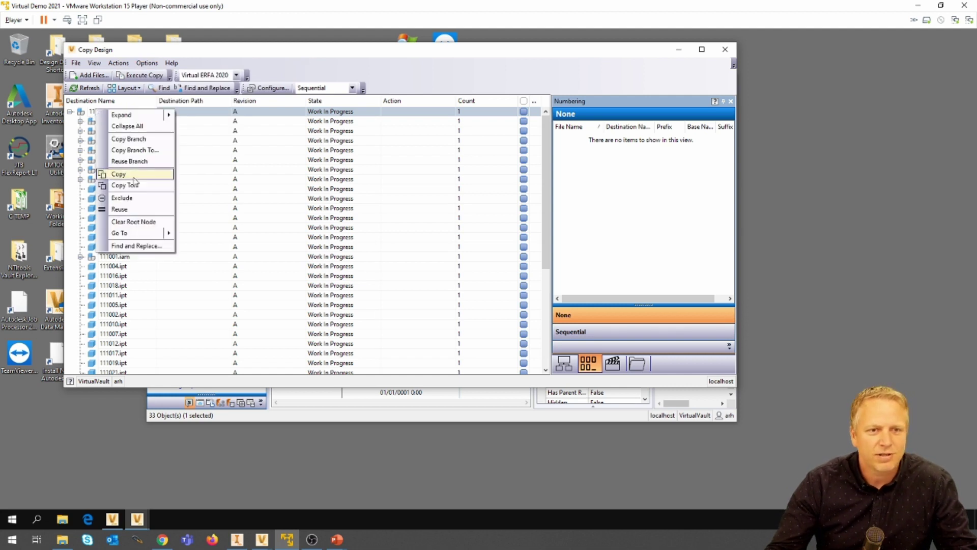
{"action": "left_click", "coordinate": [134, 150]}
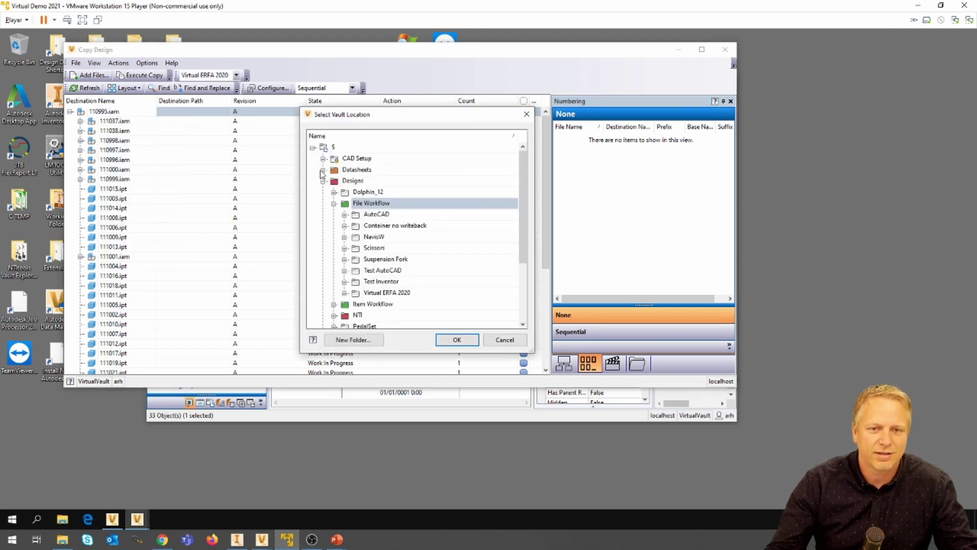
{"action": "left_click", "coordinate": [388, 293]}
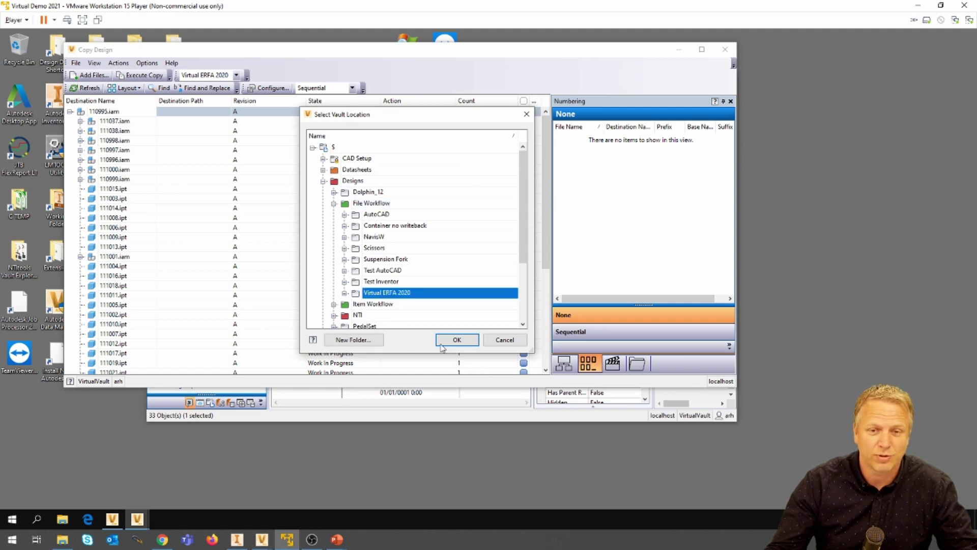
{"action": "left_click", "coordinate": [457, 339]}
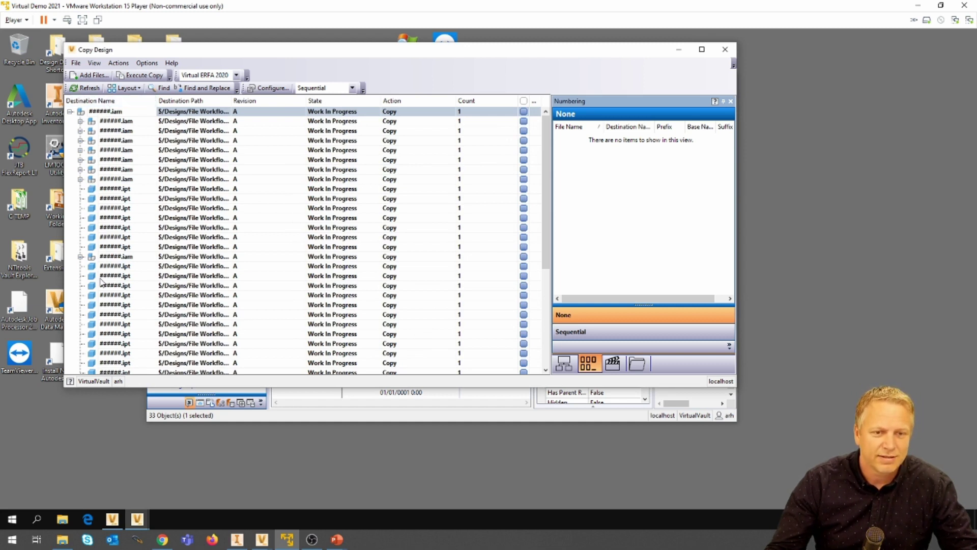
{"action": "left_click", "coordinate": [146, 77]}
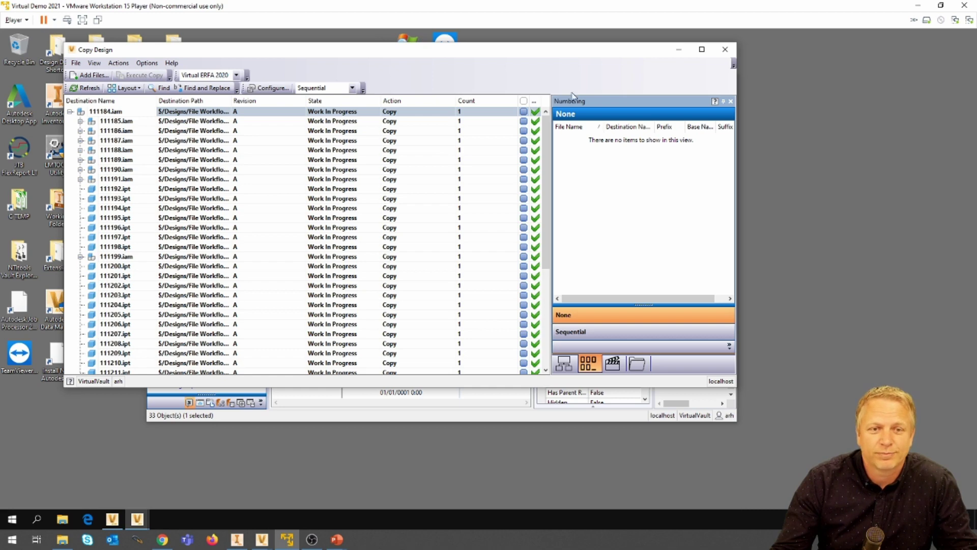
{"action": "left_click", "coordinate": [726, 50]}
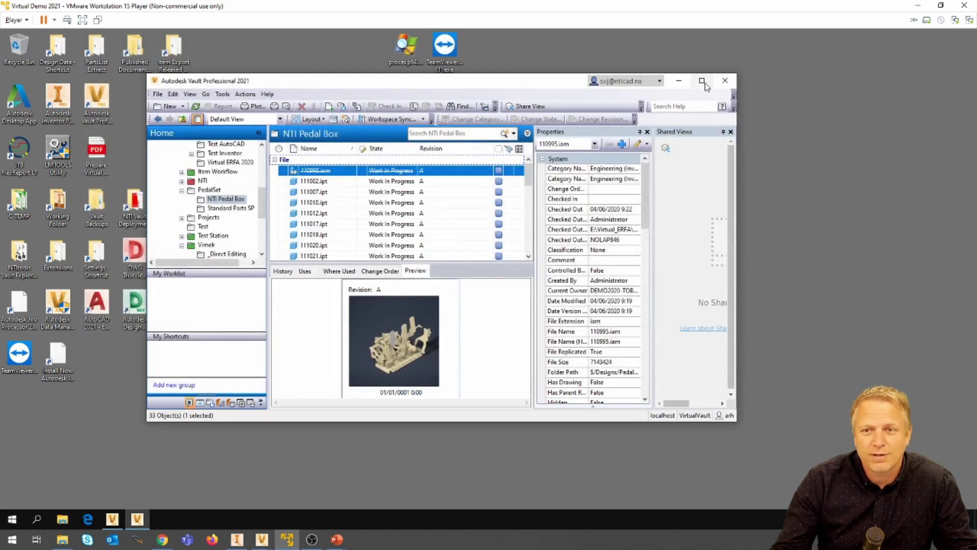
Maximize the Vault window, refresh it and open the NTI Pedal Box folder under Virtual ERFA 2020.
{"action": "left_click", "coordinate": [703, 82]}
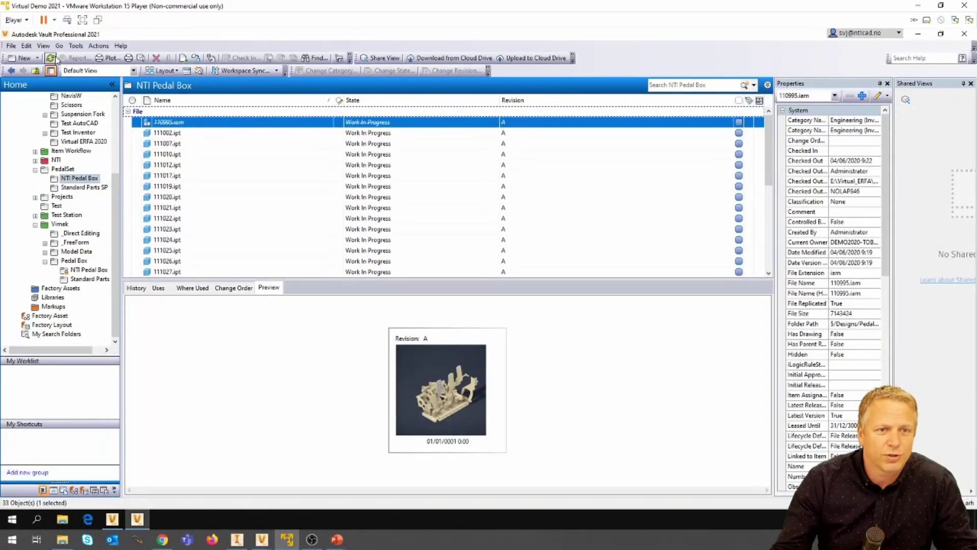
{"action": "left_click", "coordinate": [55, 58]}
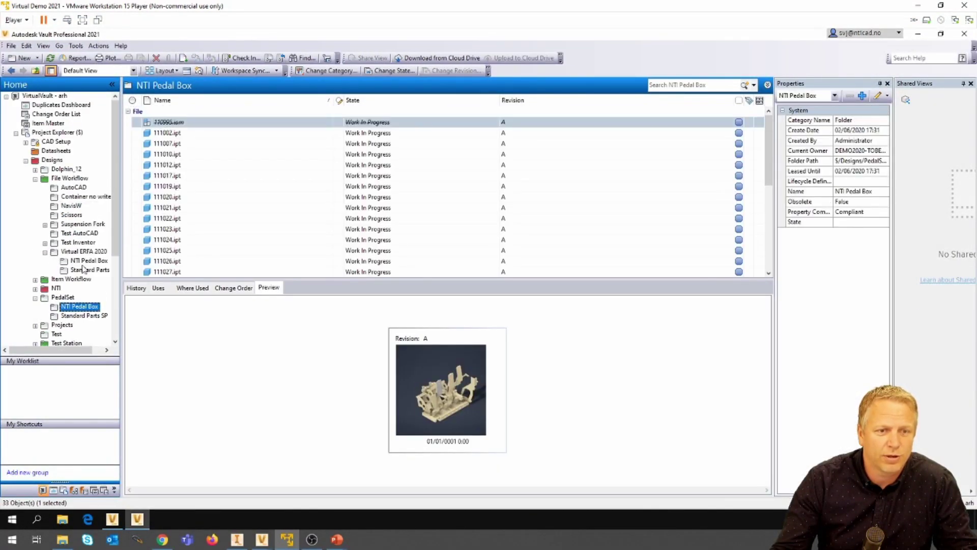
{"action": "left_click", "coordinate": [87, 261]}
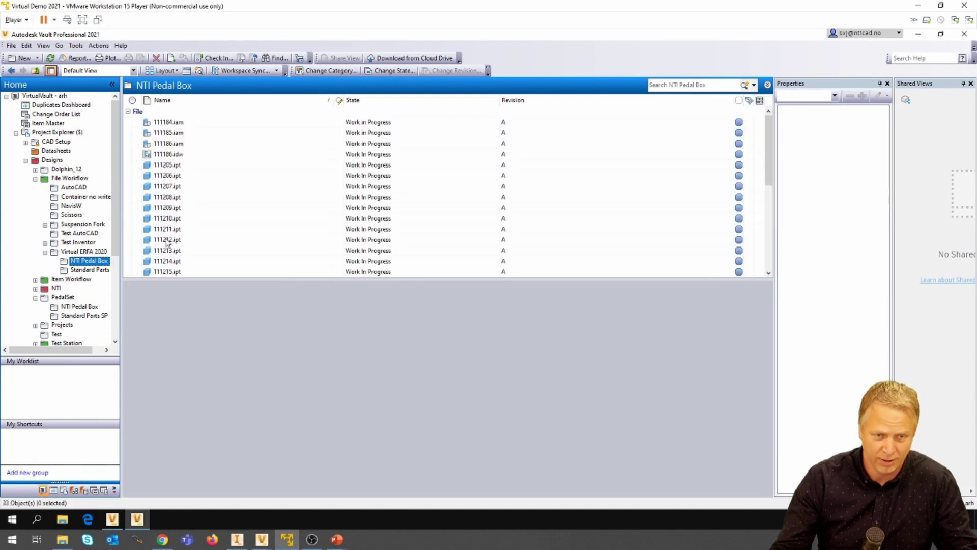
Examine the Oldfilename, Part Number and Title properties of the copied part 111212.ipt.
{"action": "left_click", "coordinate": [168, 241]}
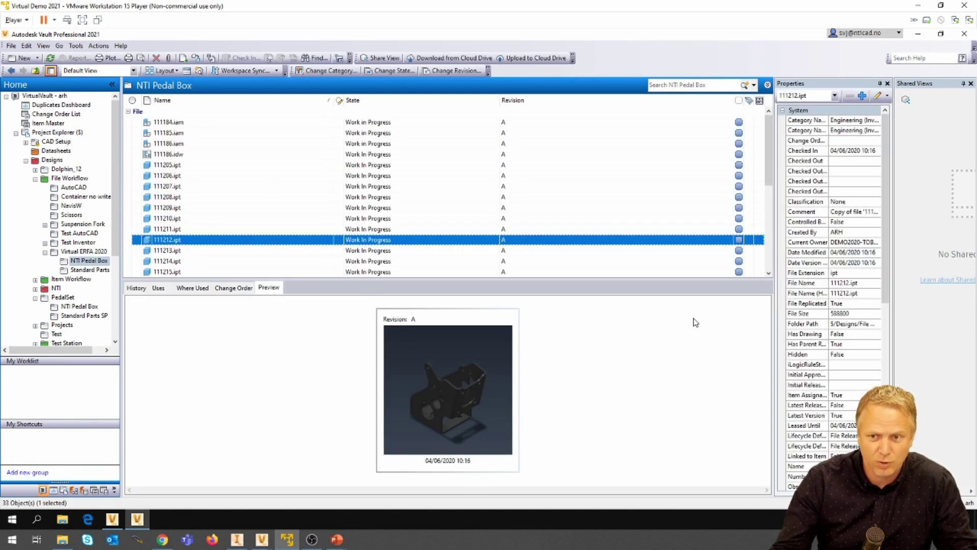
{"action": "left_click_drag", "start_coordinate": [887, 298], "coordinate": [887, 474]}
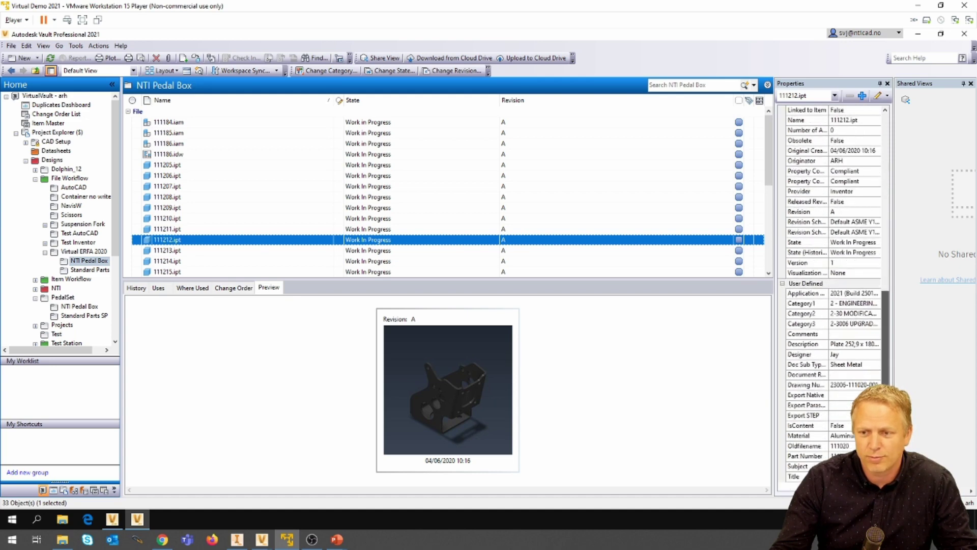
{"action": "left_click", "coordinate": [848, 447]}
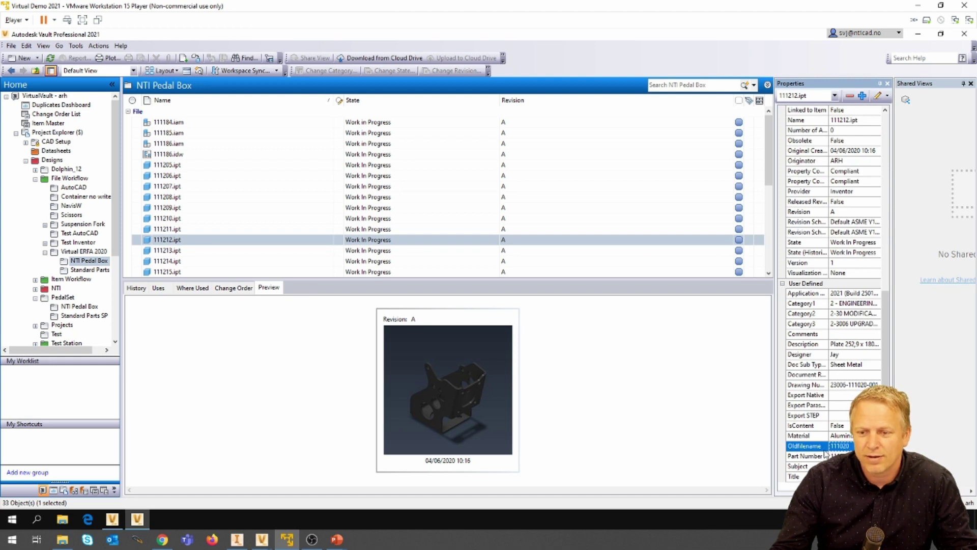
{"action": "left_click", "coordinate": [798, 458]}
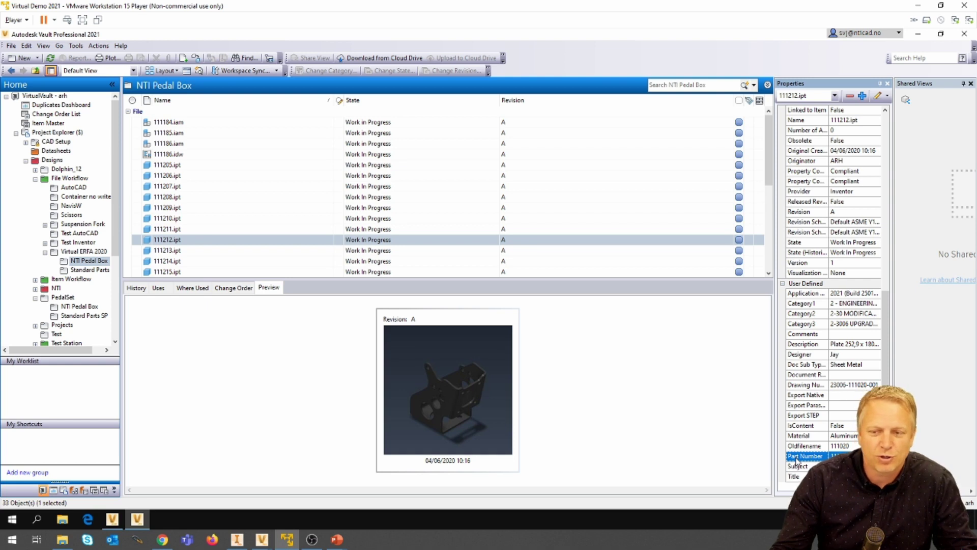
{"action": "left_click", "coordinate": [844, 446]}
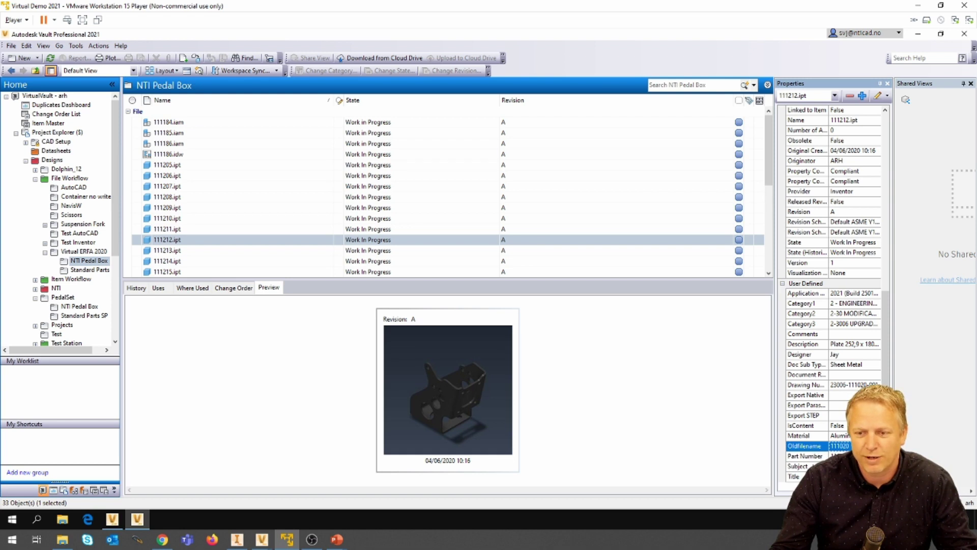
{"action": "left_click", "coordinate": [799, 477]}
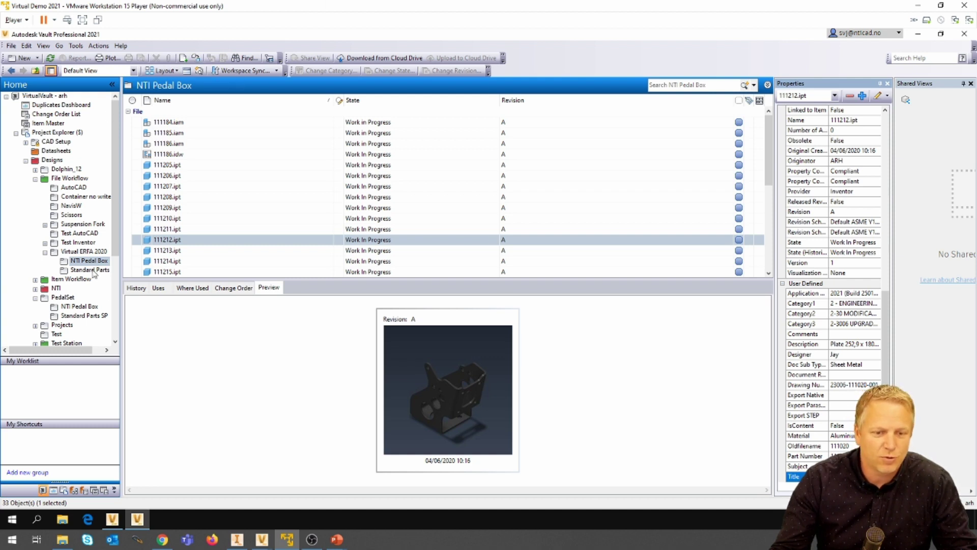
Switch to the PowerPoint slide show and advance from the Copy design slide to the Remove friction slide.
{"action": "mouse_move", "coordinate": [332, 544]}
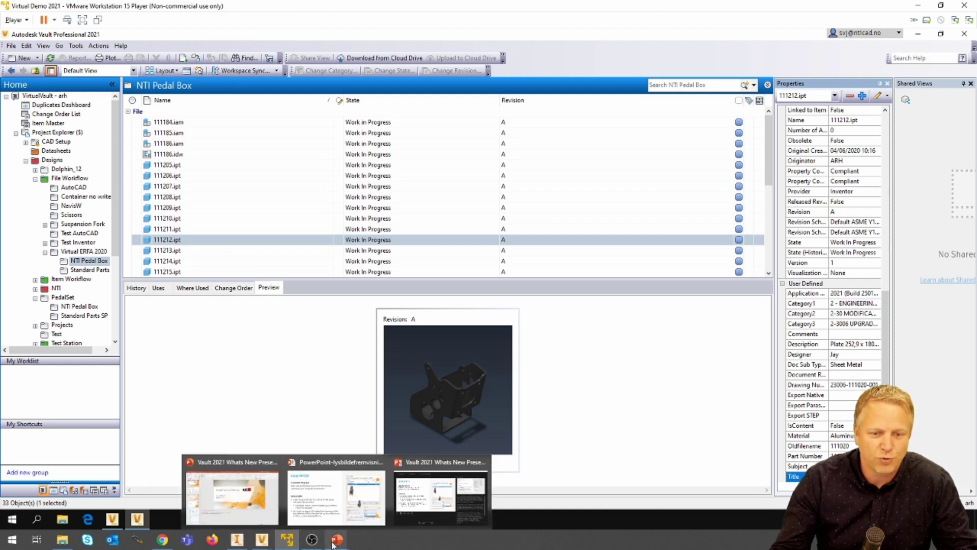
{"action": "mouse_move", "coordinate": [320, 506]}
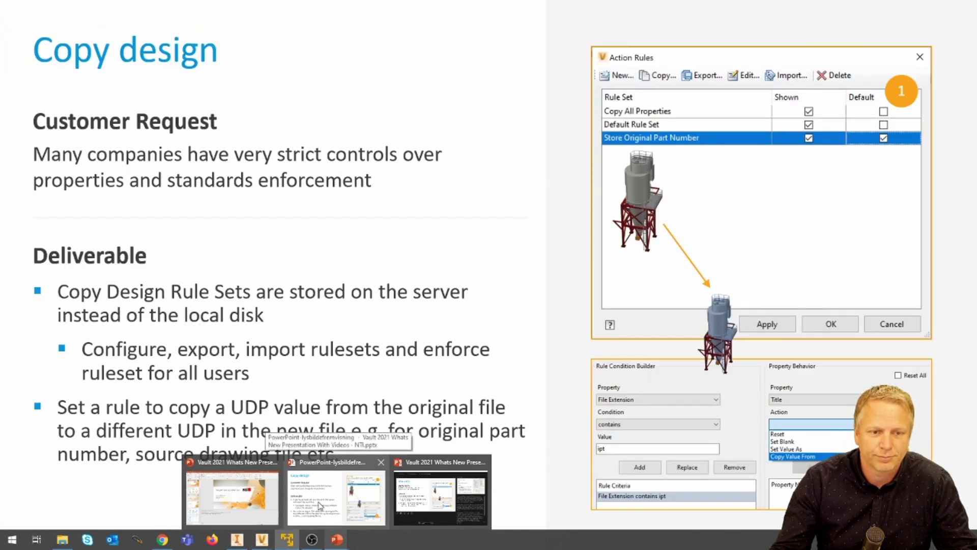
{"action": "left_click", "coordinate": [320, 505]}
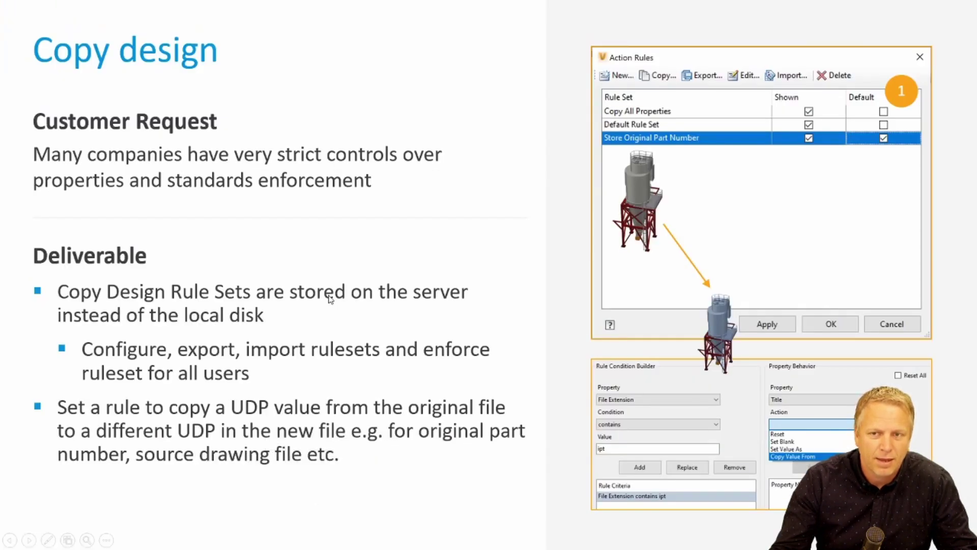
{"action": "left_click", "coordinate": [329, 299]}
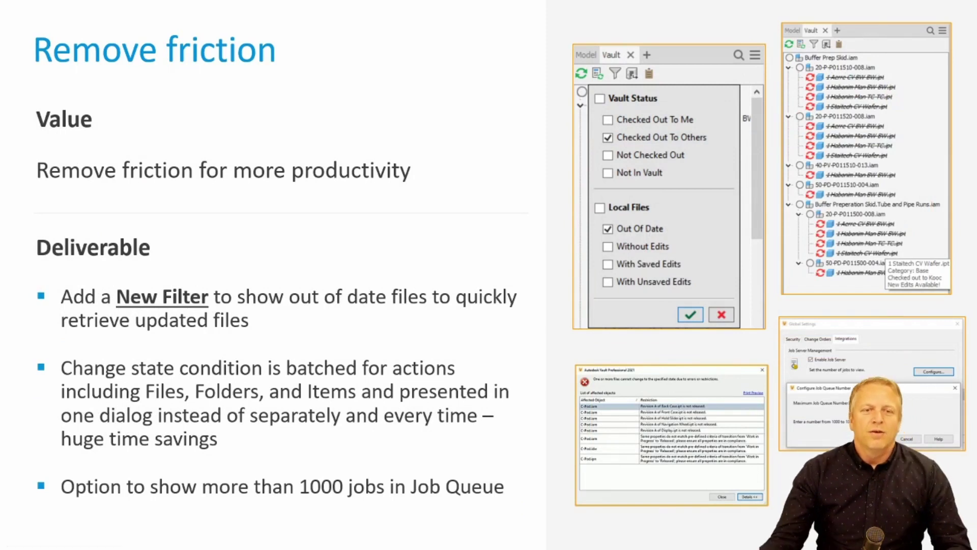
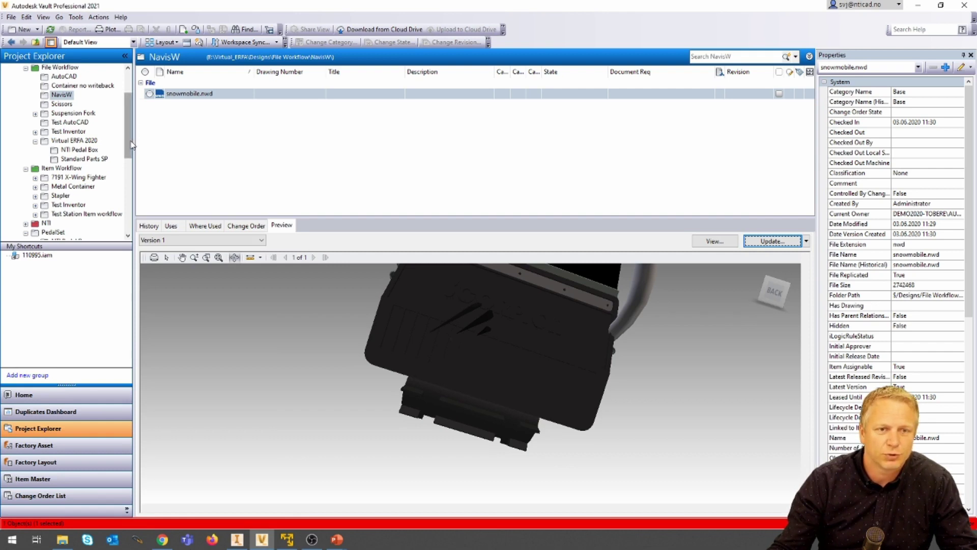
Show the root folder of the Project Explorer, and open the Duplicates Dashboard to examine its total part files figure.
{"action": "scroll", "coordinate": [128, 131], "scroll_direction": "up", "scroll_amount": 2}
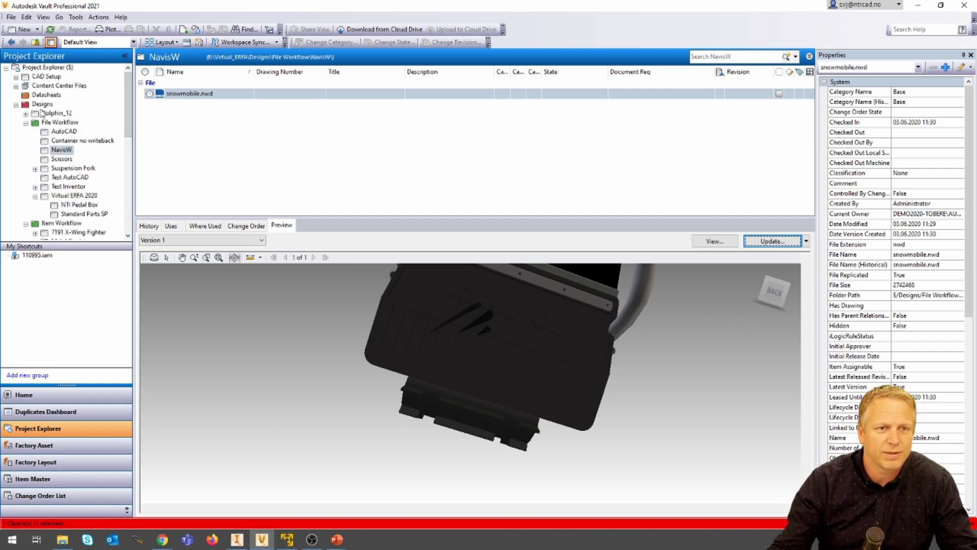
{"action": "left_click", "coordinate": [46, 67]}
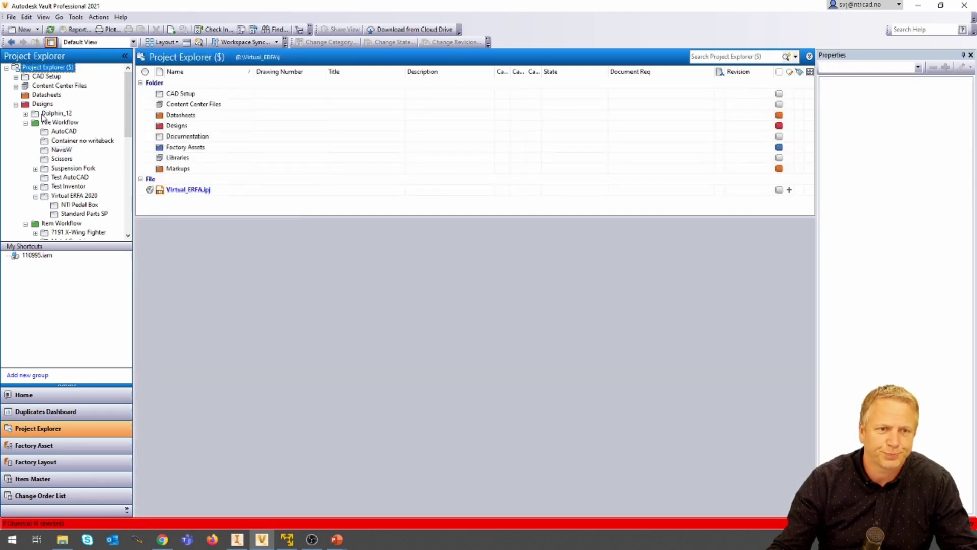
{"action": "left_click", "coordinate": [46, 412]}
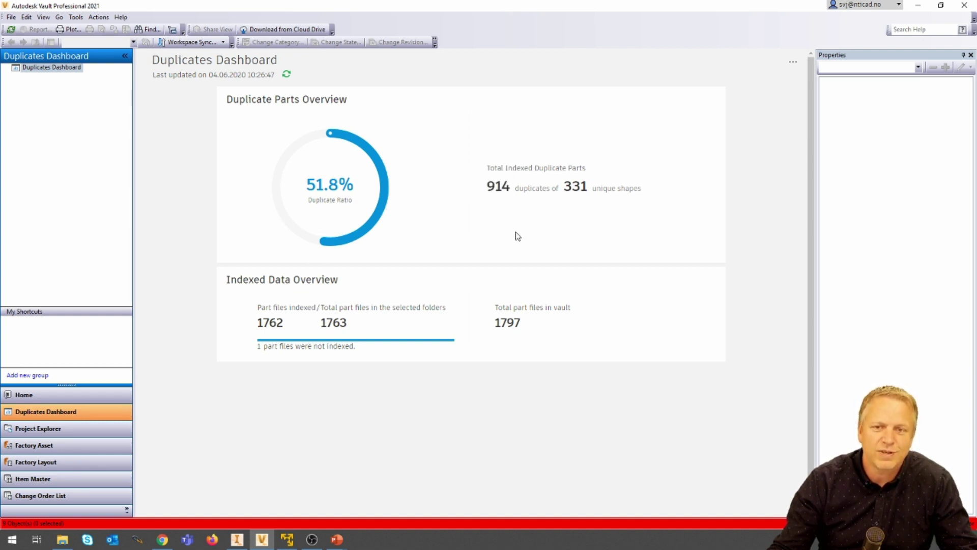
{"action": "mouse_move", "coordinate": [512, 309]}
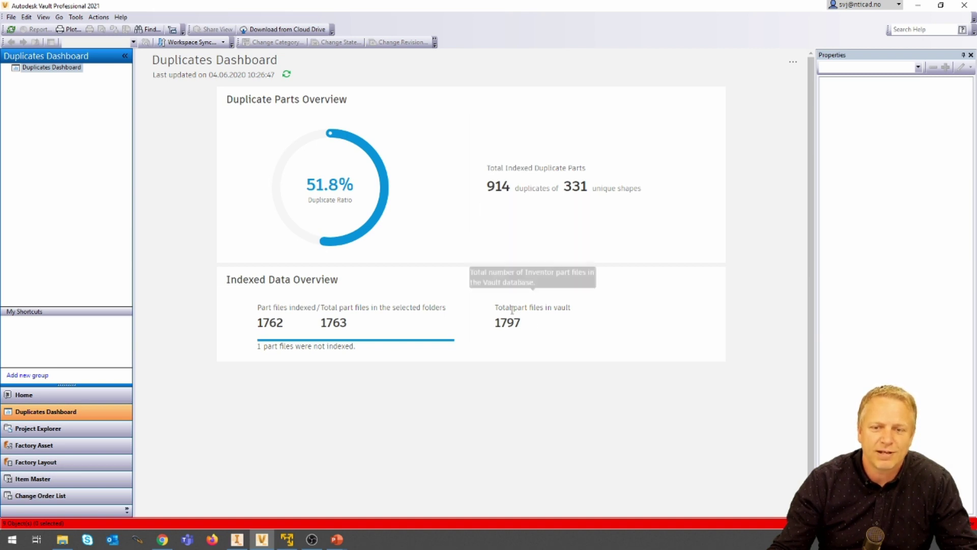
Examine the dashboard's total part files, duplicate parts and unique shapes figures.
{"action": "left_click_drag", "start_coordinate": [501, 325], "coordinate": [494, 325]}
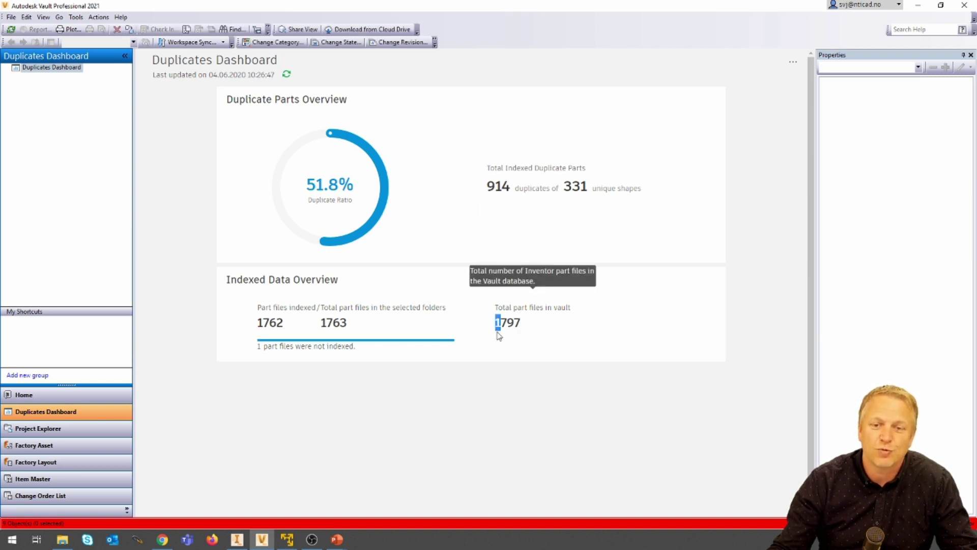
{"action": "left_click_drag", "start_coordinate": [495, 186], "coordinate": [488, 187]}
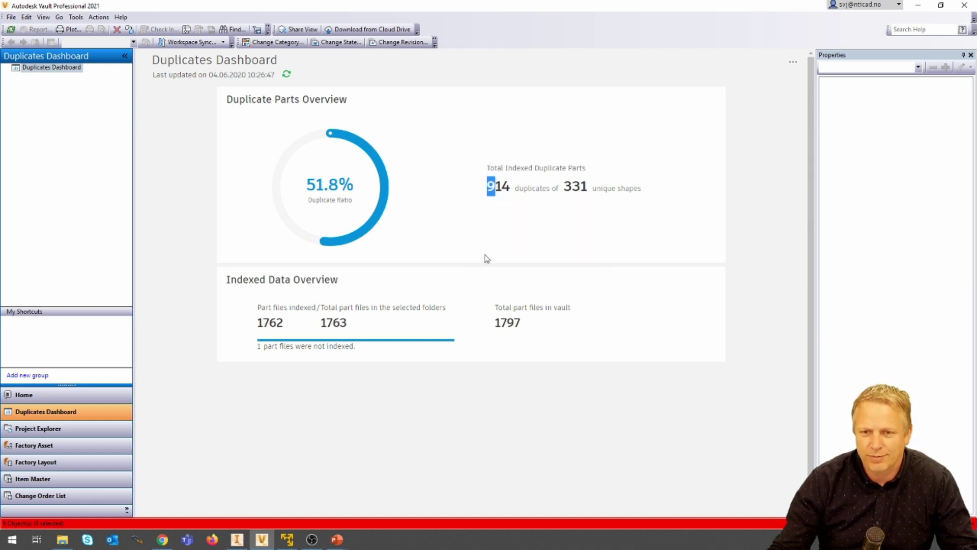
{"action": "left_click_drag", "start_coordinate": [565, 187], "coordinate": [584, 189]}
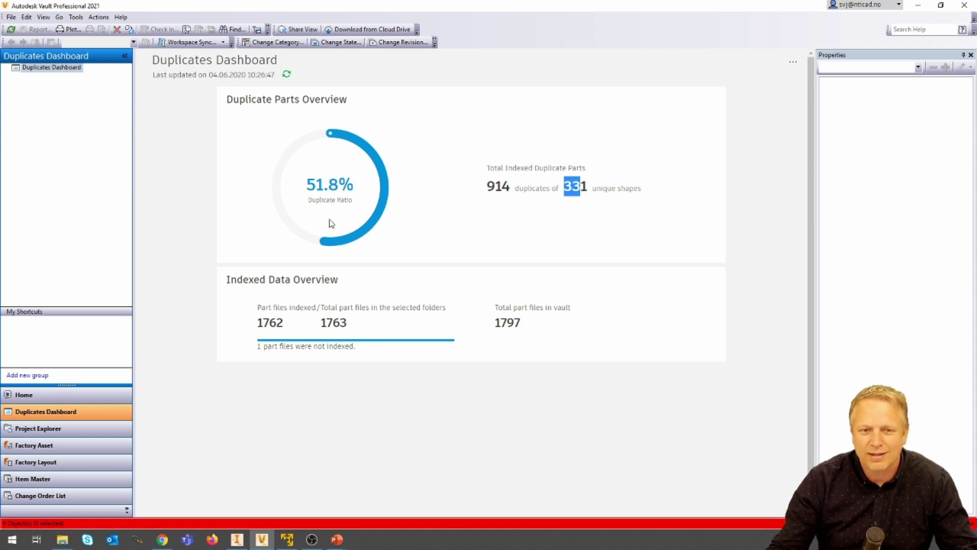
Open the Duplicates Report, move its window up and widen the list of duplicate groups so the names are readable.
{"action": "left_click", "coordinate": [792, 65]}
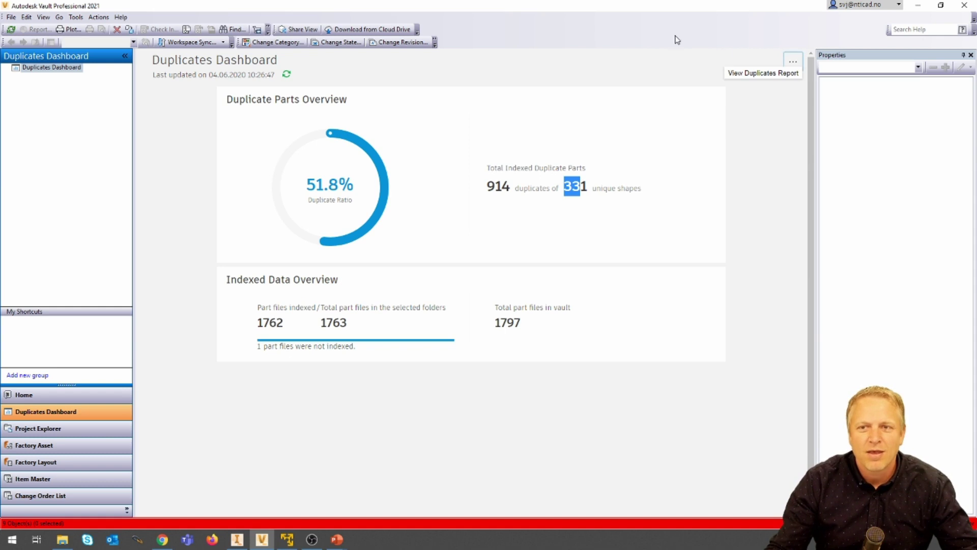
{"action": "left_click", "coordinate": [745, 75]}
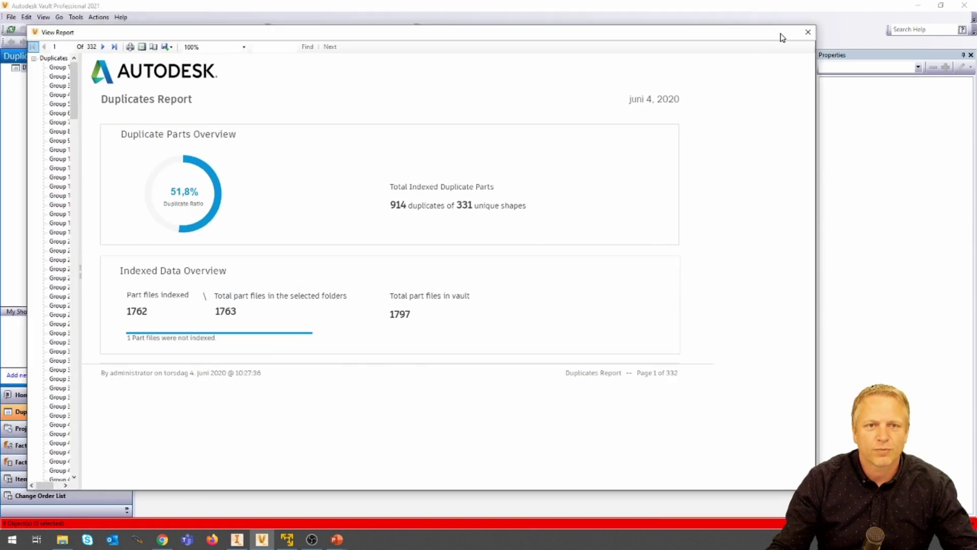
{"action": "left_click_drag", "start_coordinate": [782, 38], "coordinate": [795, 28]}
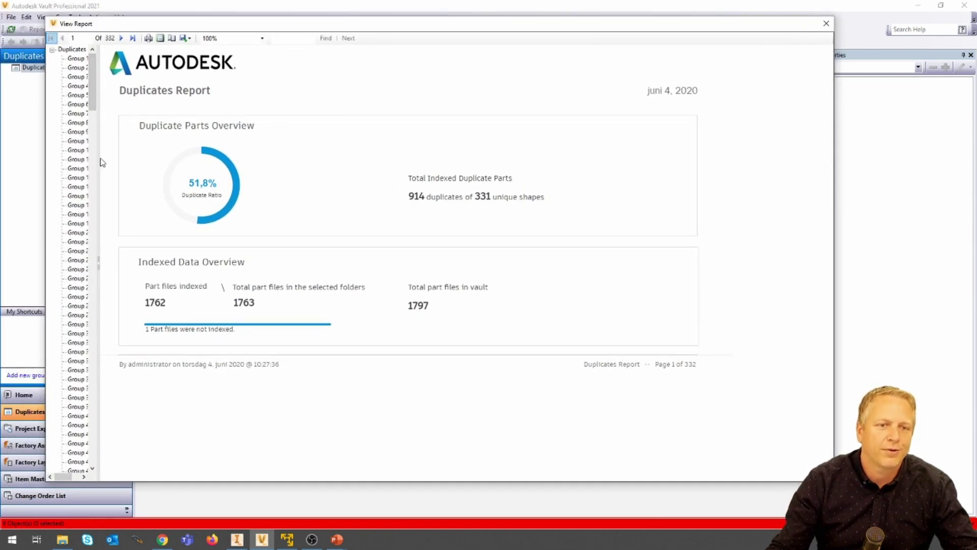
{"action": "left_click_drag", "start_coordinate": [100, 162], "coordinate": [187, 204]}
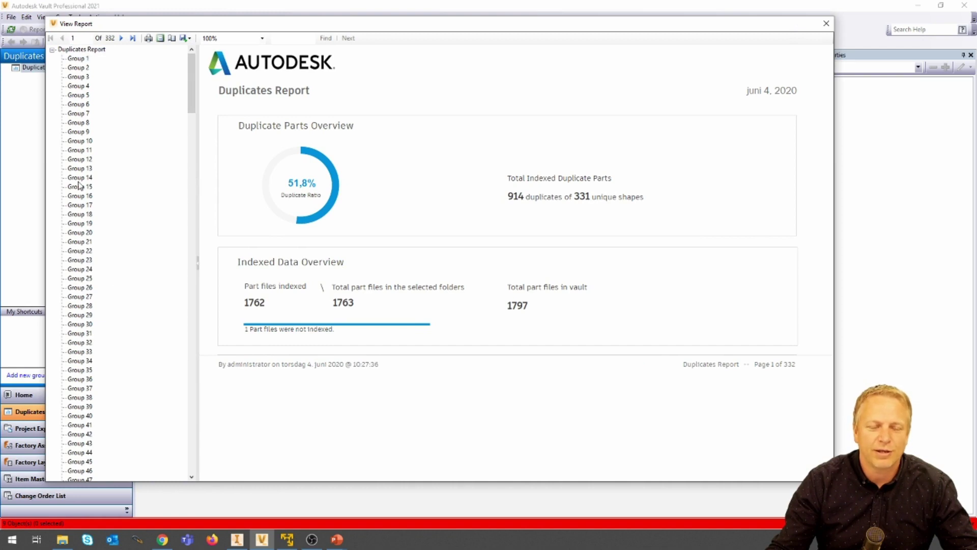
Browse duplicate groups 25, 32 and 16 in the report, examining the used-in count of 3623-White.ipt.
{"action": "left_click", "coordinate": [79, 279]}
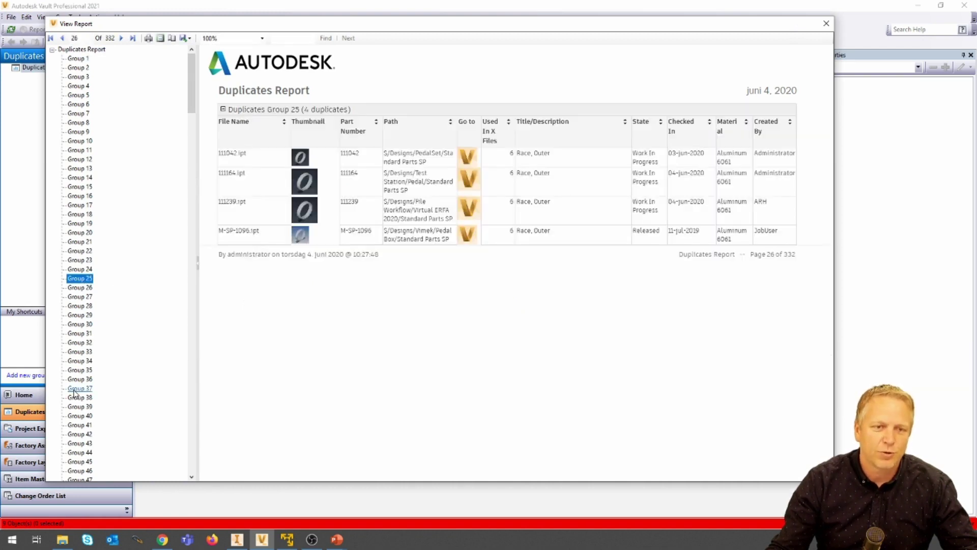
{"action": "left_click", "coordinate": [79, 342]}
{"action": "scroll", "coordinate": [93, 463], "scroll_direction": "down", "scroll_amount": 4}
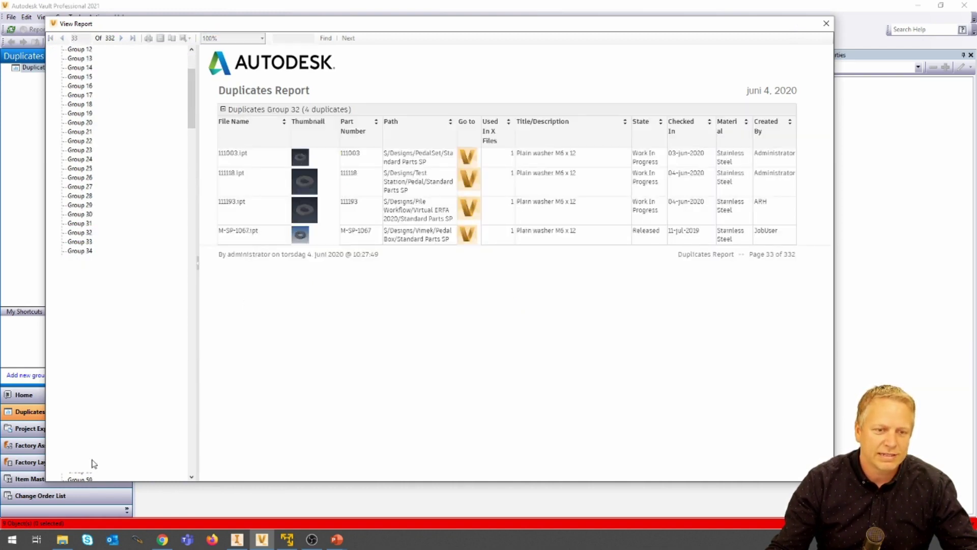
{"action": "left_click", "coordinate": [80, 86]}
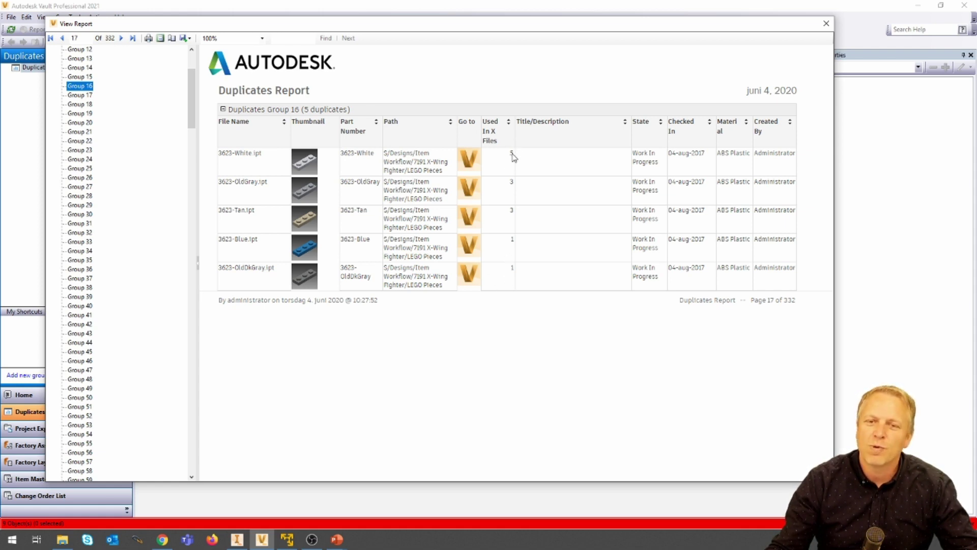
{"action": "left_click", "coordinate": [253, 163]}
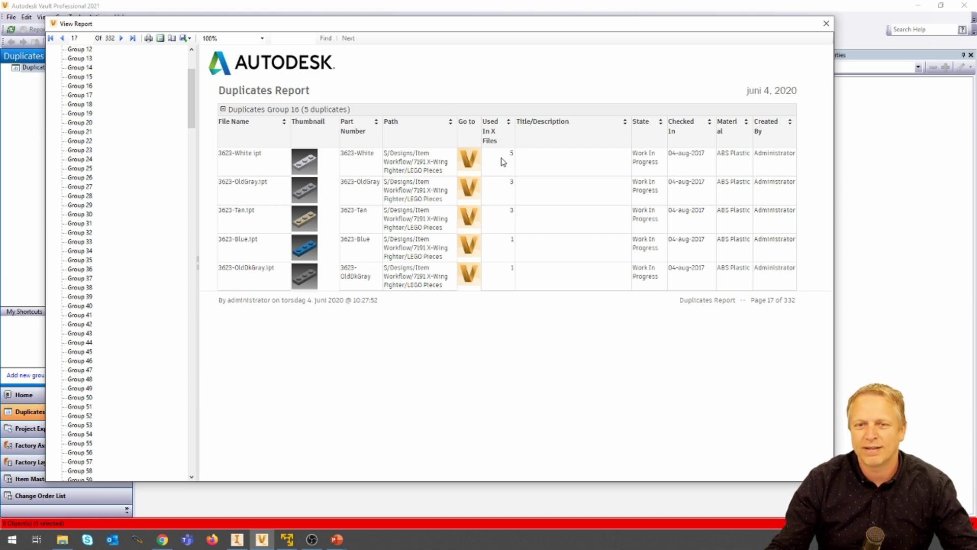
Go to 3623-White.ipt in the vault from the Group 16 listing and close the Duplicates Report.
{"action": "left_click", "coordinate": [468, 158]}
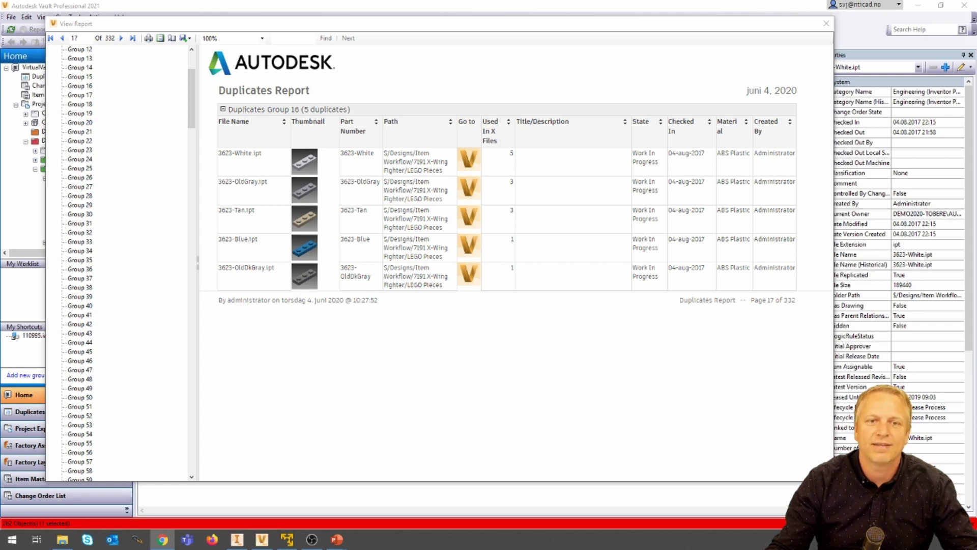
{"action": "left_click_drag", "start_coordinate": [405, 26], "coordinate": [555, 87]}
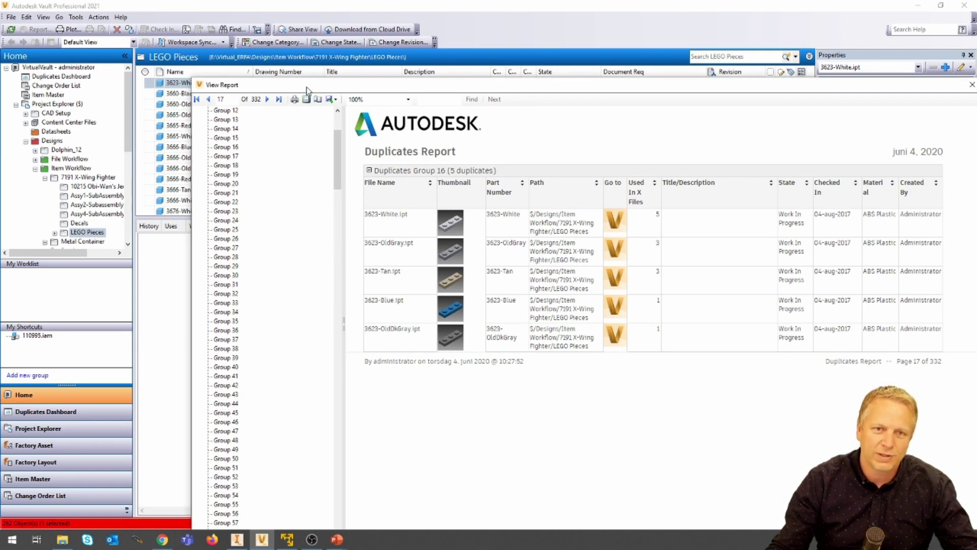
{"action": "left_click_drag", "start_coordinate": [305, 86], "coordinate": [175, 34]}
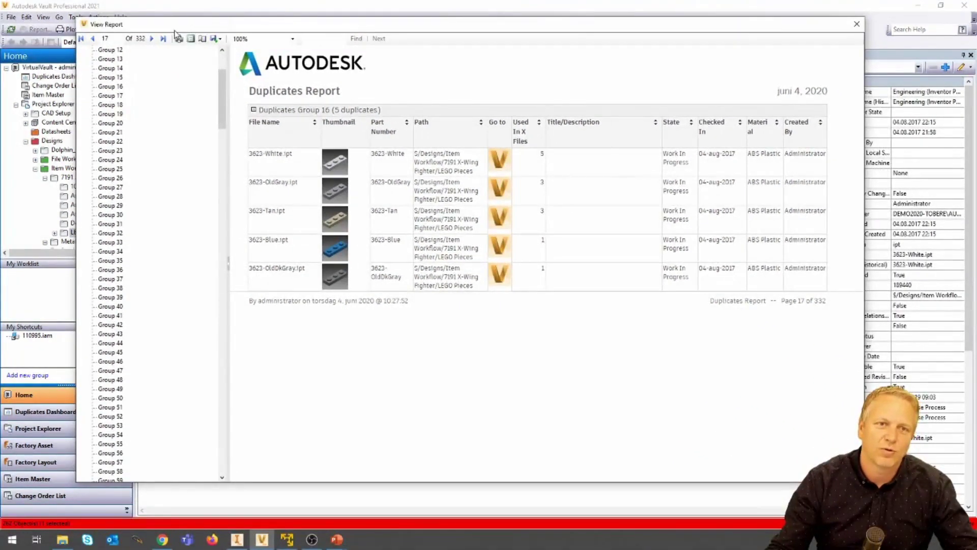
{"action": "left_click", "coordinate": [857, 24]}
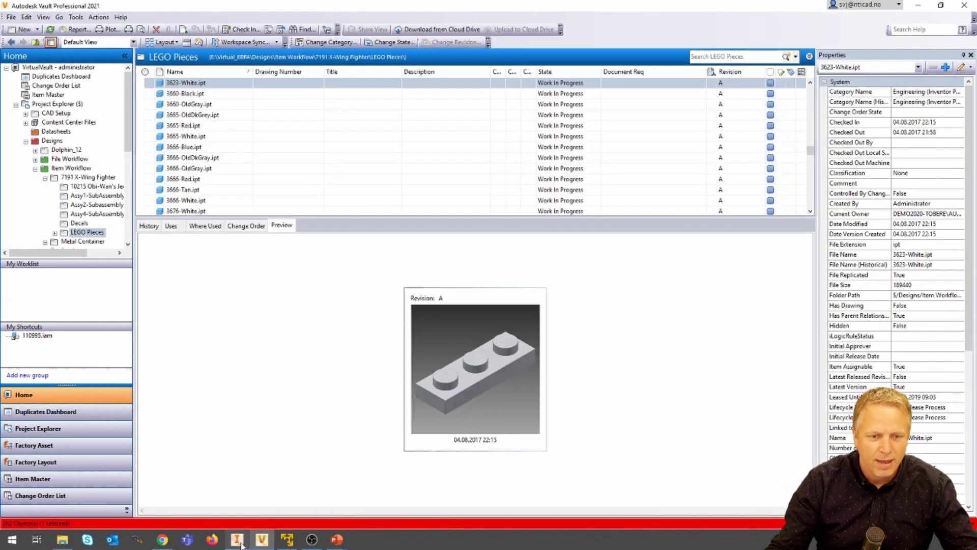
Switch to the 110995.iam pedal box assembly in Inventor and examine its brake pedals from the front and home views.
{"action": "mouse_move", "coordinate": [241, 543]}
{"action": "left_click", "coordinate": [240, 503]}
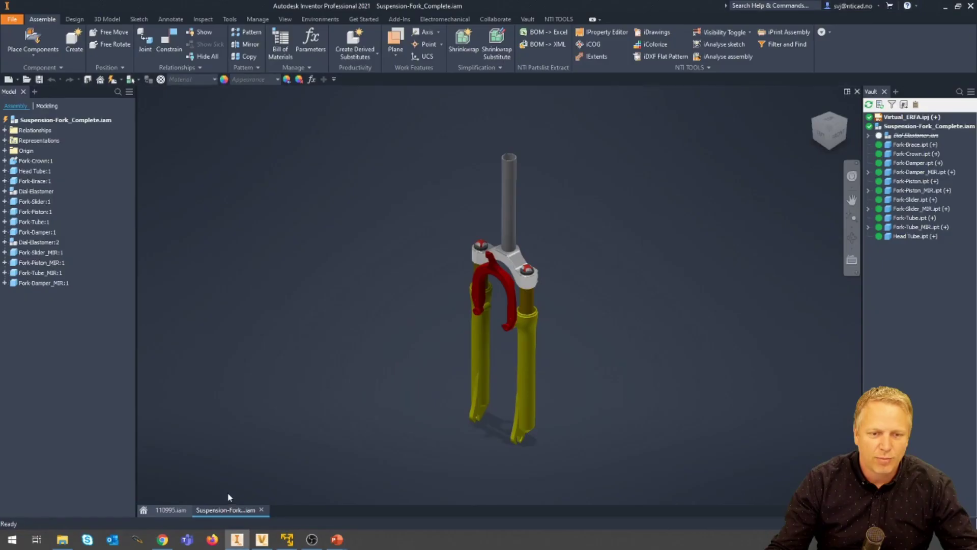
{"action": "left_click", "coordinate": [165, 510]}
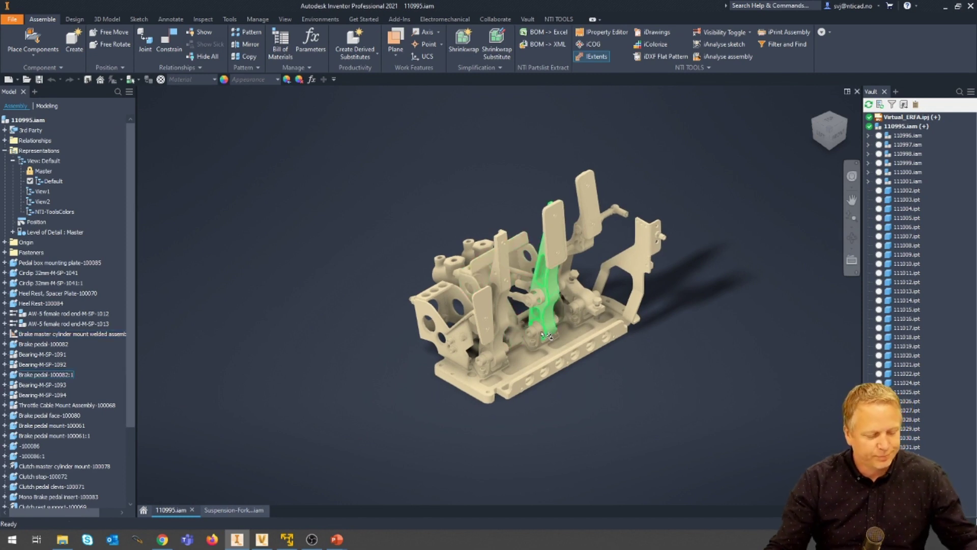
{"action": "key", "text": "F6"}
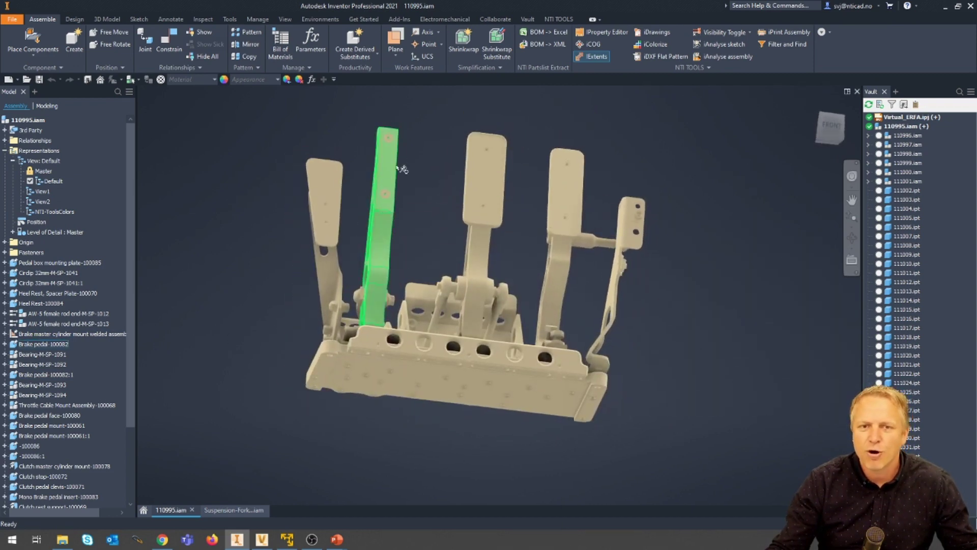
{"action": "key", "text": "F6"}
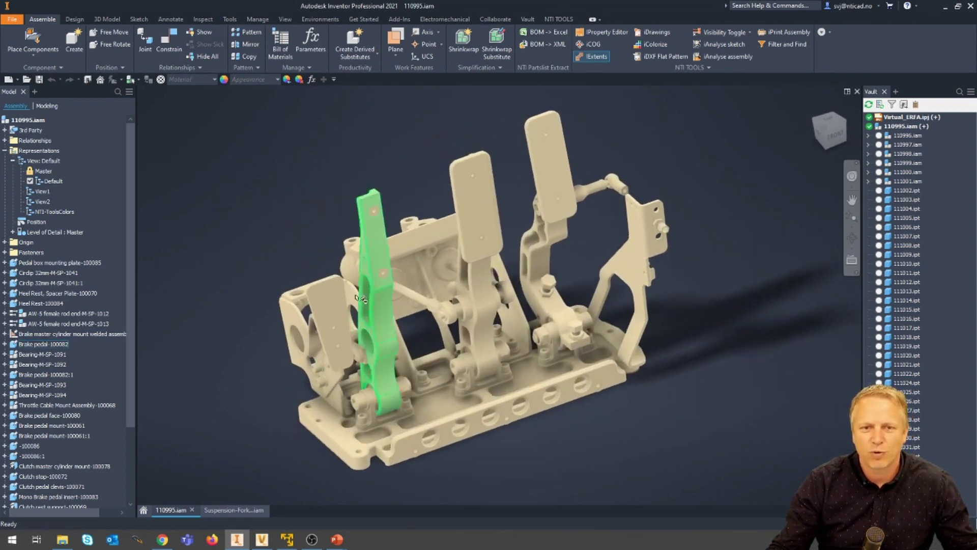
{"action": "middle_click_drag", "start_coordinate": [361, 298], "coordinate": [307, 224], "text": "shift"}
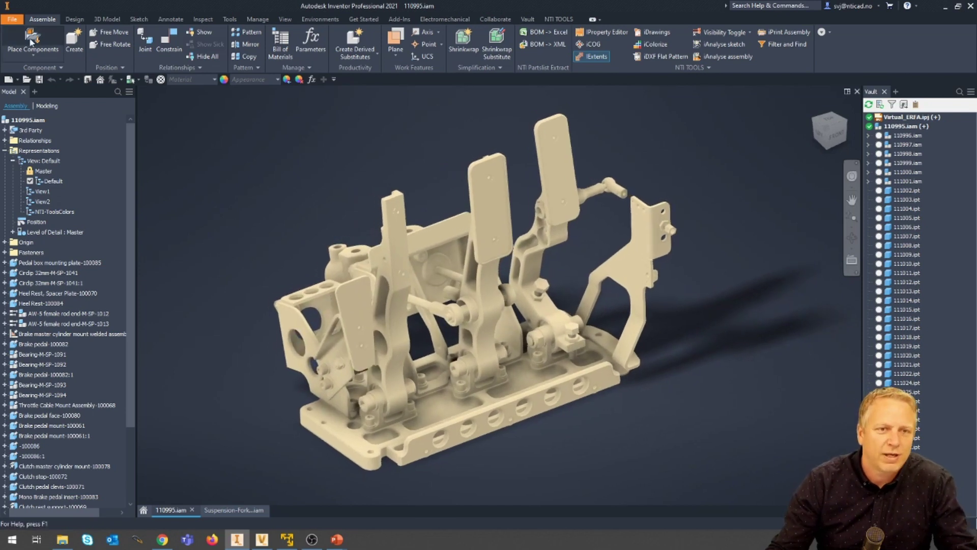
Create a new part file.
{"action": "left_click", "coordinate": [21, 83]}
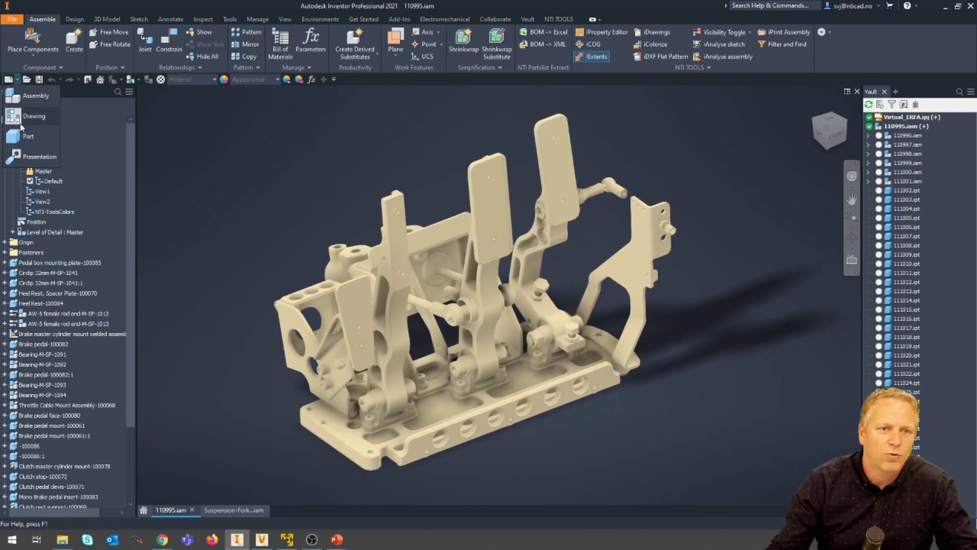
{"action": "key", "text": "Escape"}
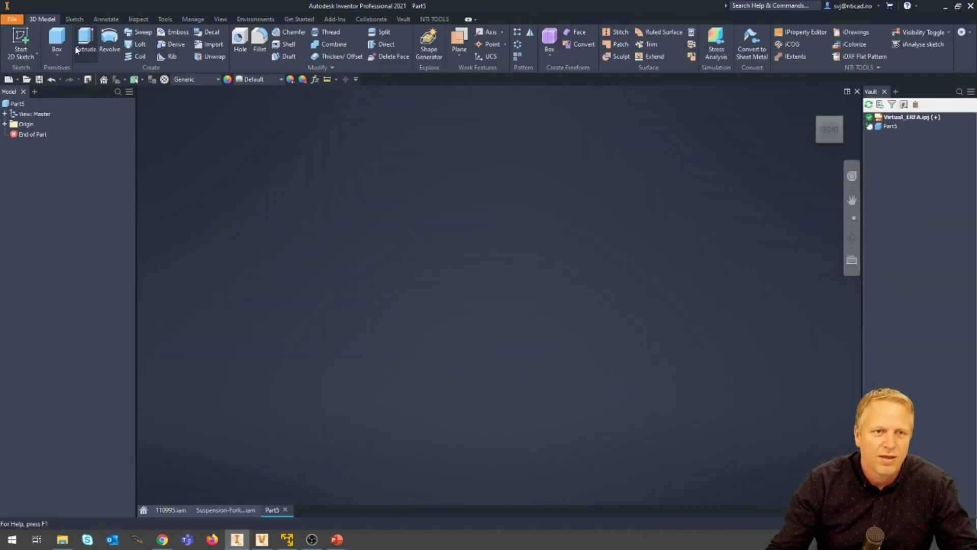
{"action": "left_click", "coordinate": [56, 36]}
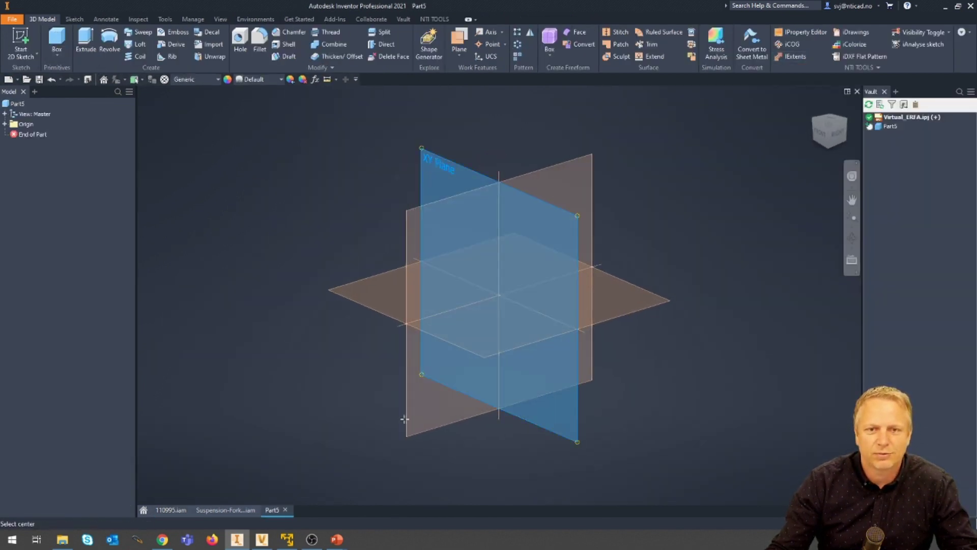
{"action": "left_click", "coordinate": [486, 386]}
{"action": "left_click", "coordinate": [499, 295]}
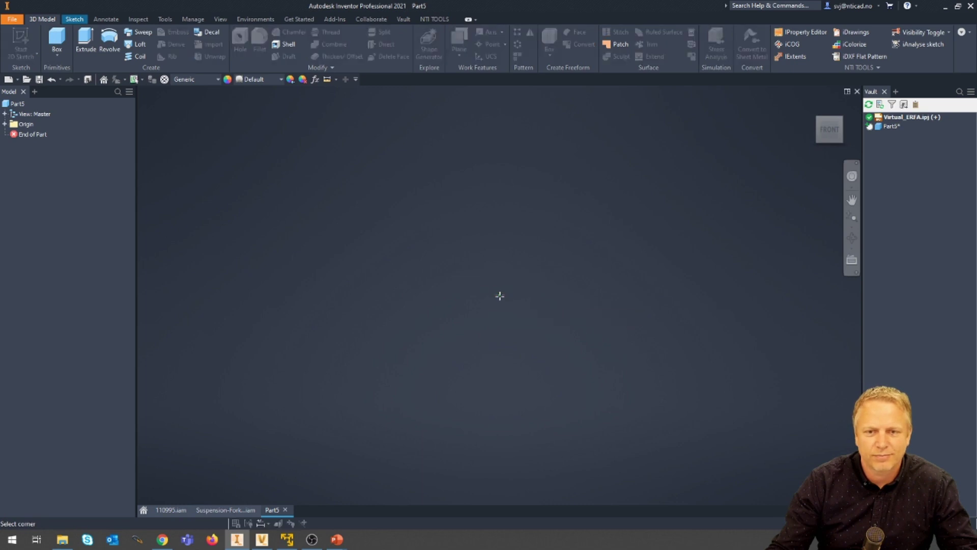
{"action": "left_click", "coordinate": [284, 246]}
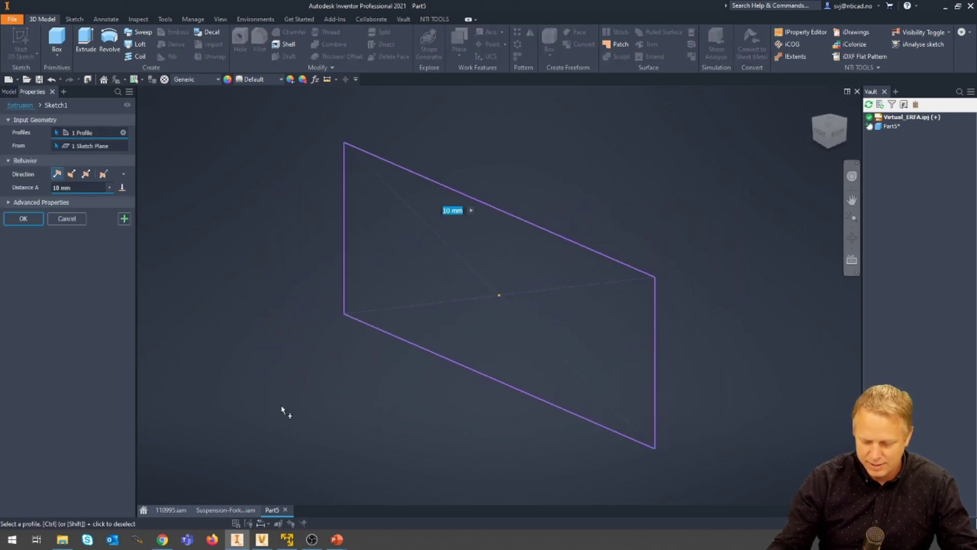
{"action": "type", "text": "11"}
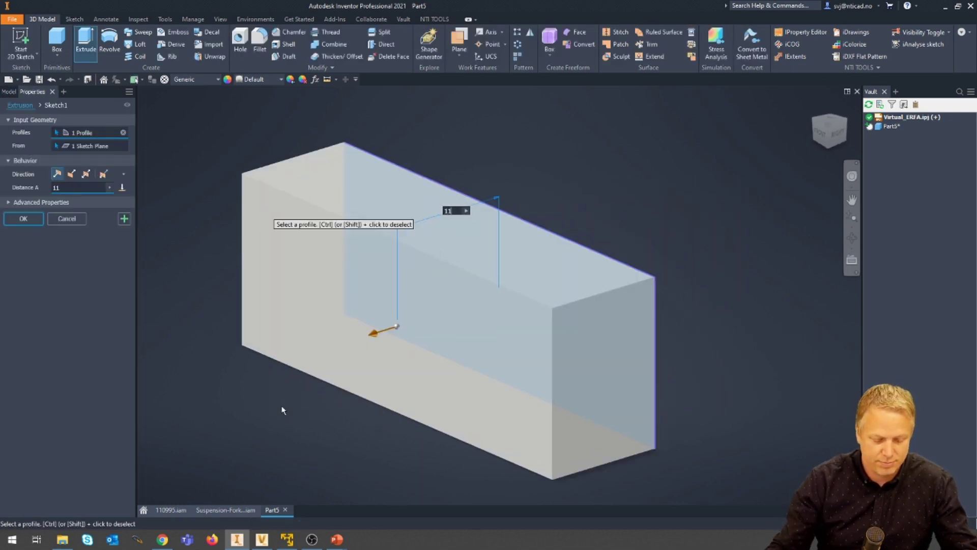
{"action": "key", "text": "ctrl+z"}
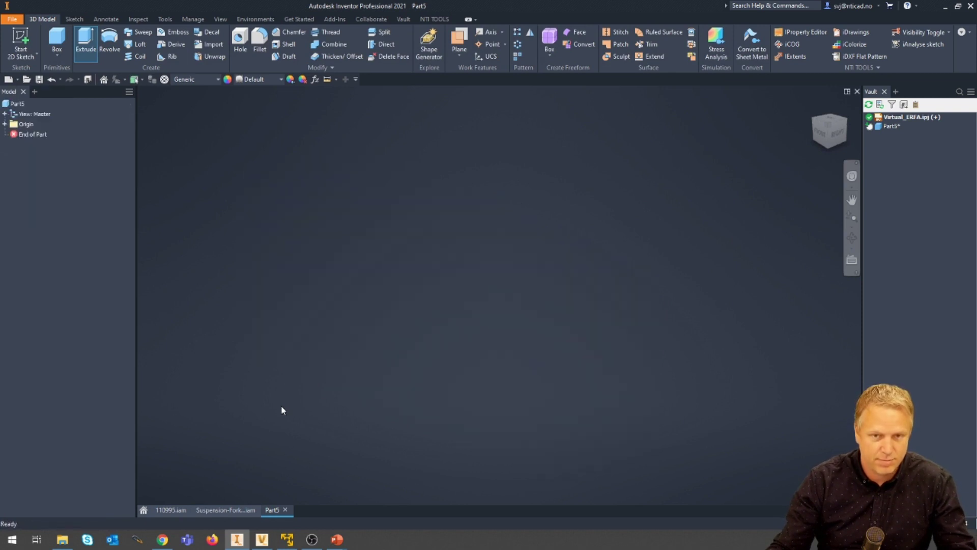
Draw the base of a box primitive on the XY plane, centred on the origin, 110 mm wide and 40 mm high.
{"action": "left_click", "coordinate": [78, 54]}
{"action": "left_click", "coordinate": [454, 165]}
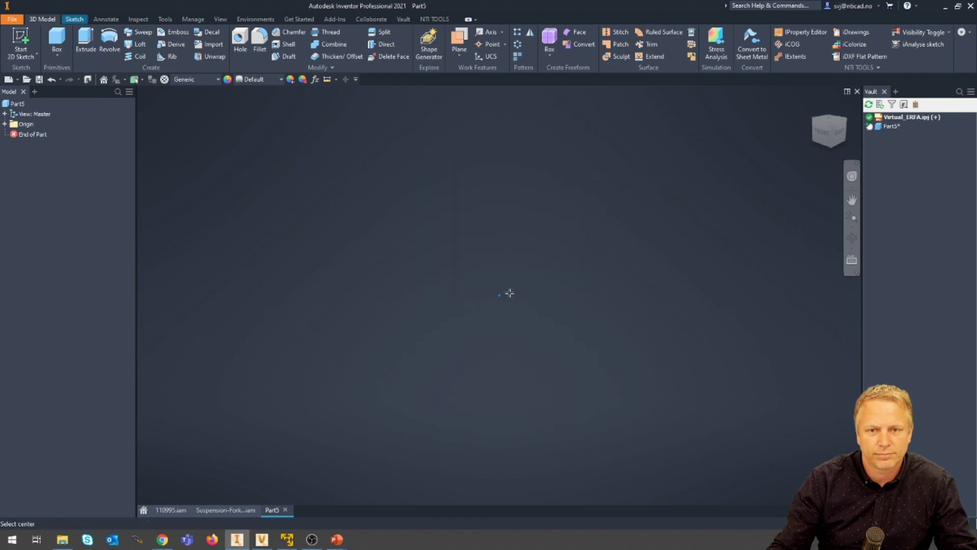
{"action": "left_click", "coordinate": [500, 296]}
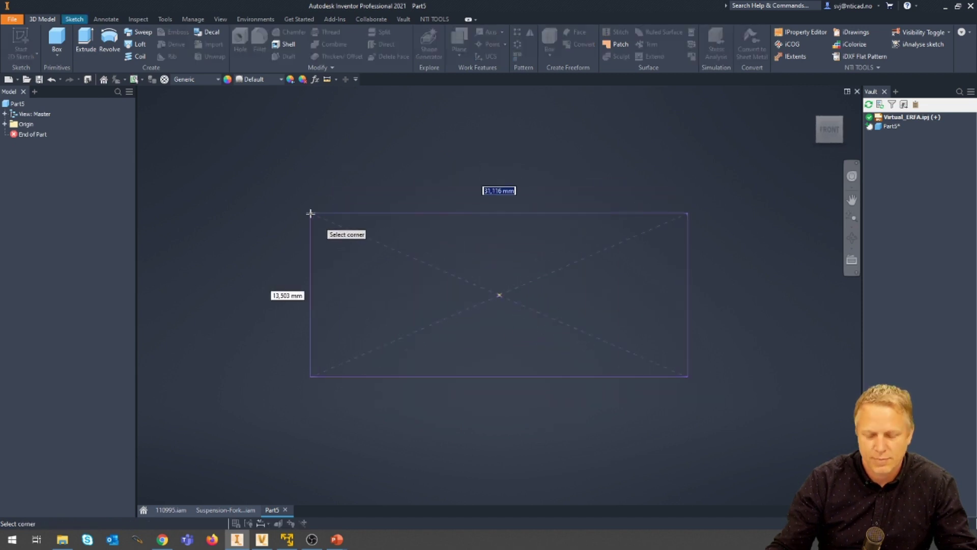
{"action": "type", "text": "110"}
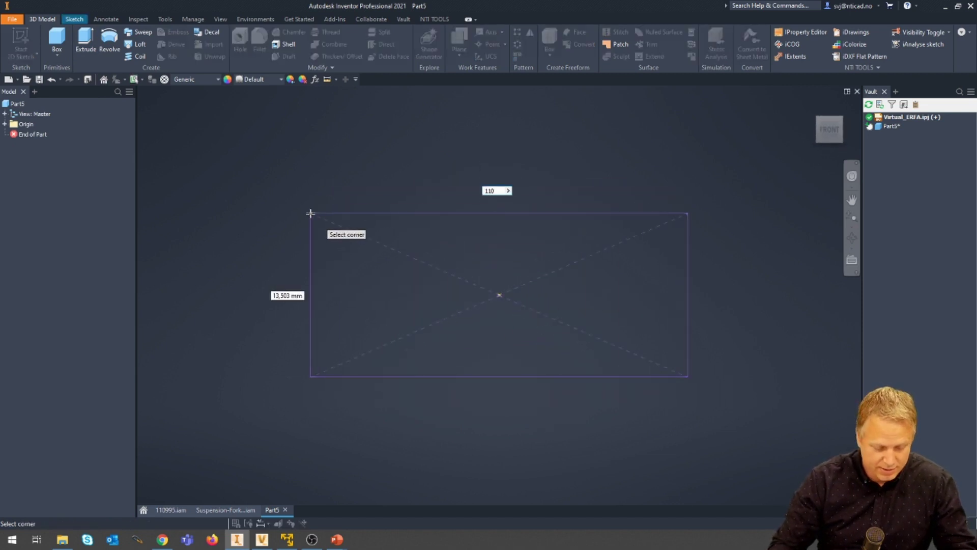
{"action": "key", "text": "Tab"}
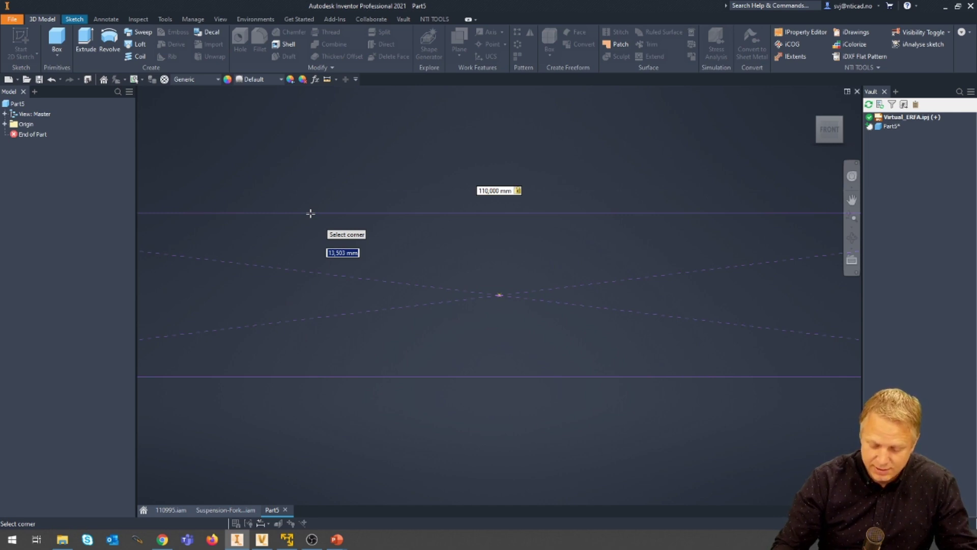
{"action": "key", "text": "Return"}
{"action": "key", "text": "F6"}
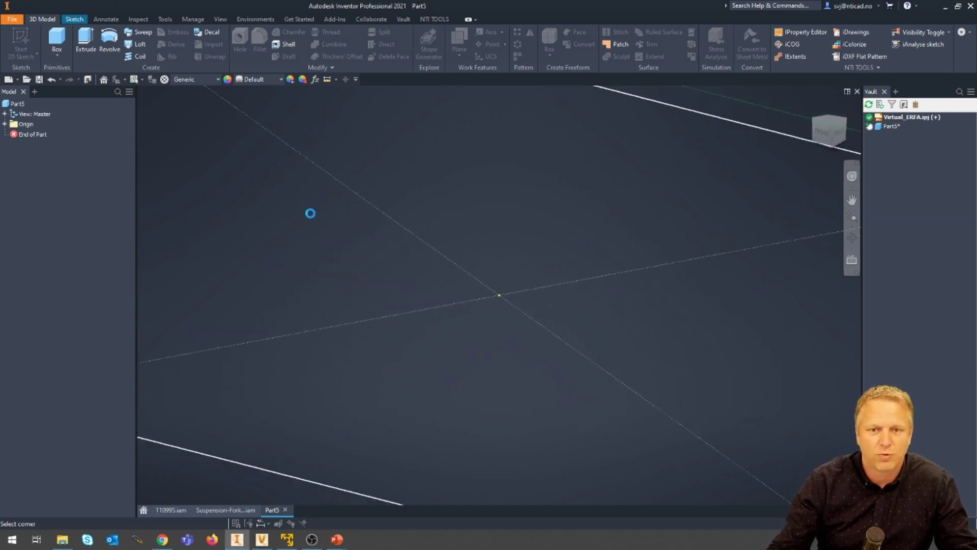
Extrude the rectangular box profile 5 mm into a solid plate.
{"action": "key", "text": "e"}
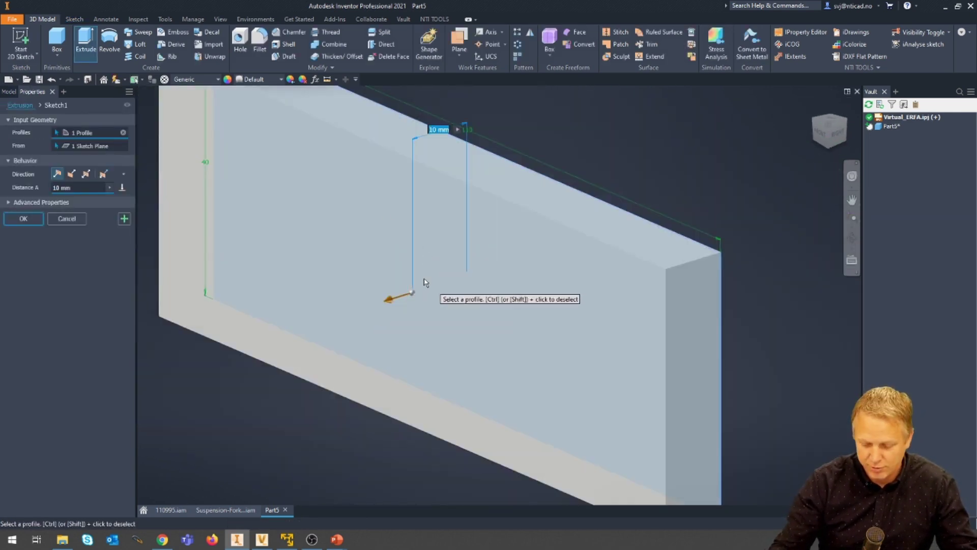
{"action": "type", "text": "5"}
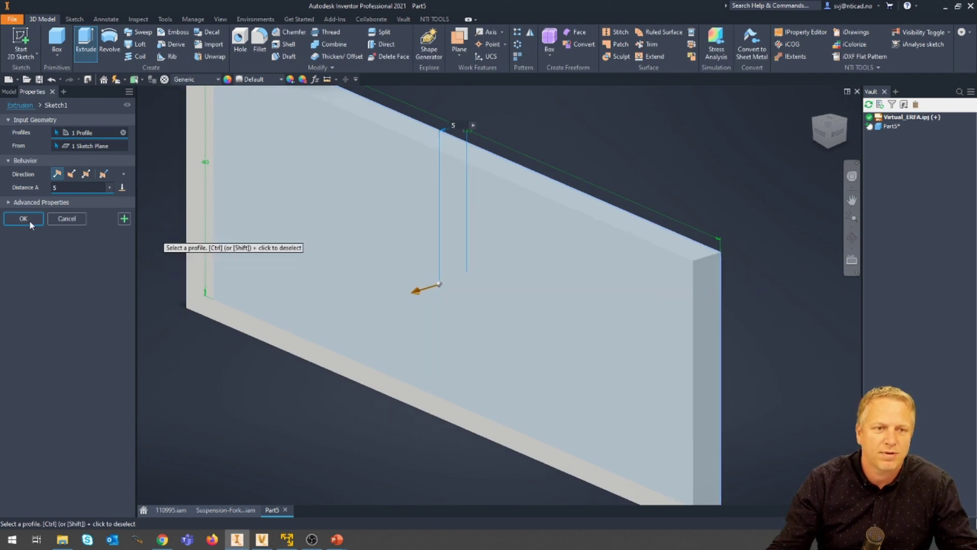
{"action": "left_click", "coordinate": [23, 218]}
{"action": "scroll", "coordinate": [382, 301], "scroll_direction": "down", "scroll_amount": 3}
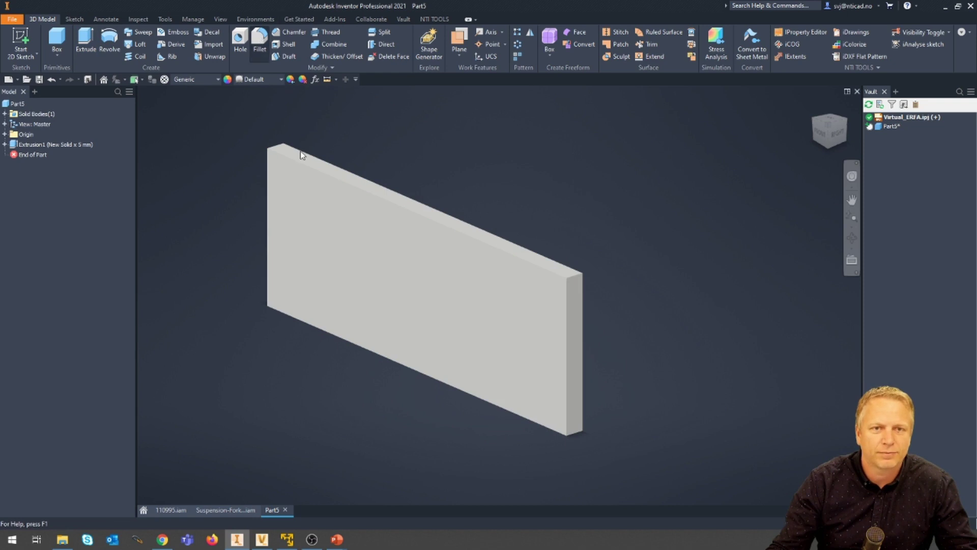
Fillet the four short corner edges of the plate with a 5 mm radius.
{"action": "key", "text": "shift+f"}
{"action": "middle_click_drag", "start_coordinate": [316, 139], "coordinate": [441, 147]}
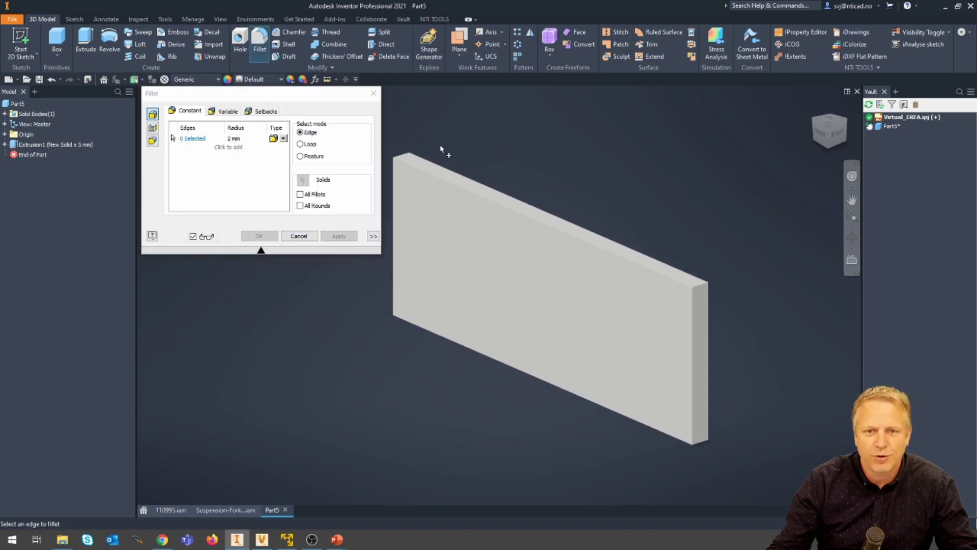
{"action": "left_click", "coordinate": [398, 155]}
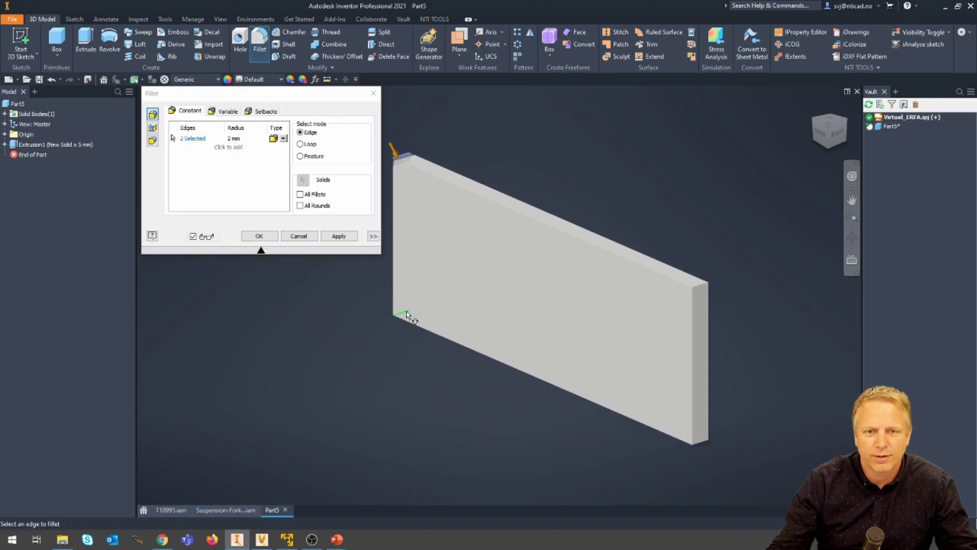
{"action": "left_click", "coordinate": [705, 283]}
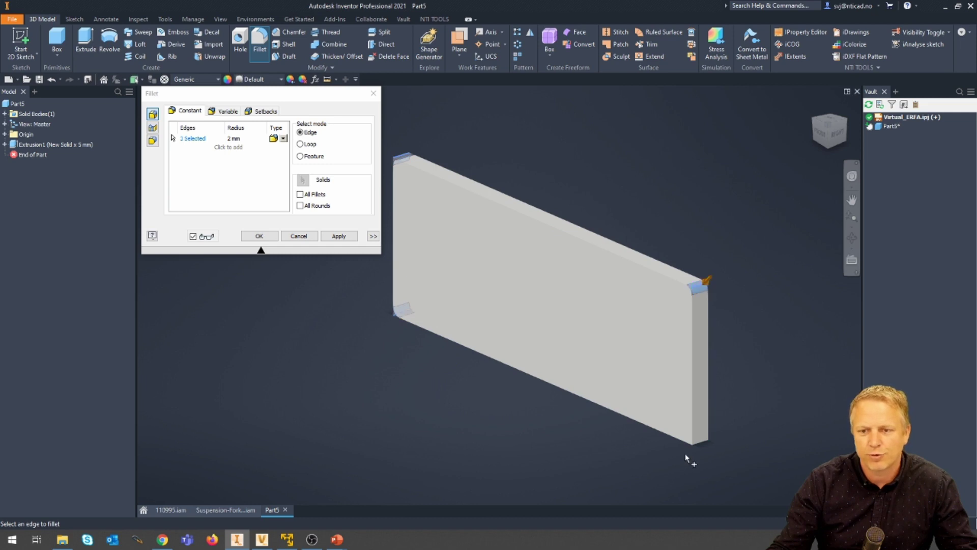
{"action": "left_click", "coordinate": [699, 441]}
{"action": "left_click", "coordinate": [239, 138]}
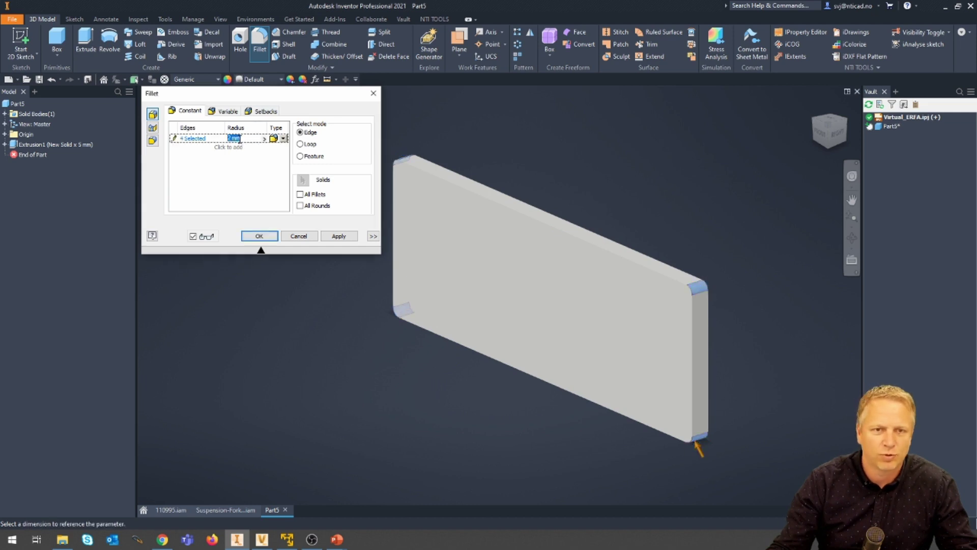
{"action": "type", "text": "5"}
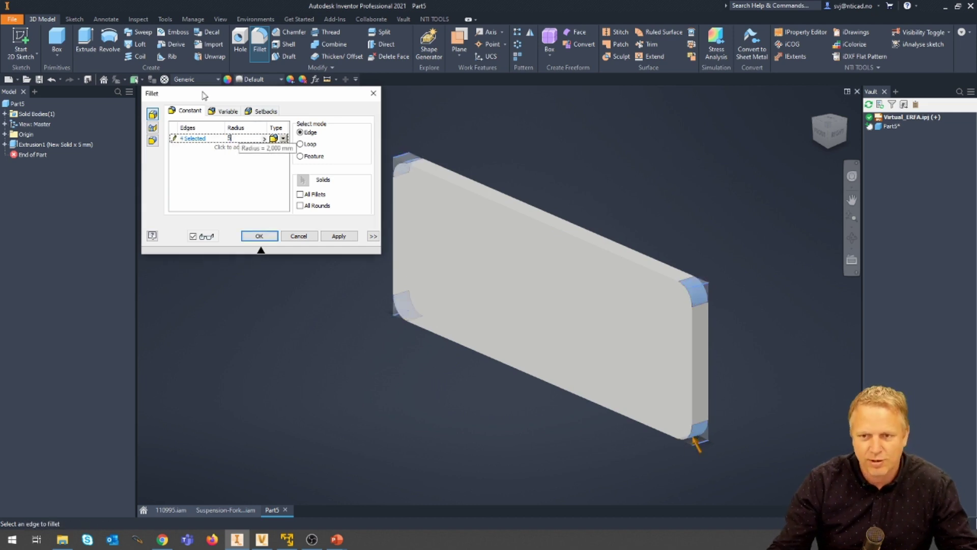
{"action": "left_click", "coordinate": [250, 236]}
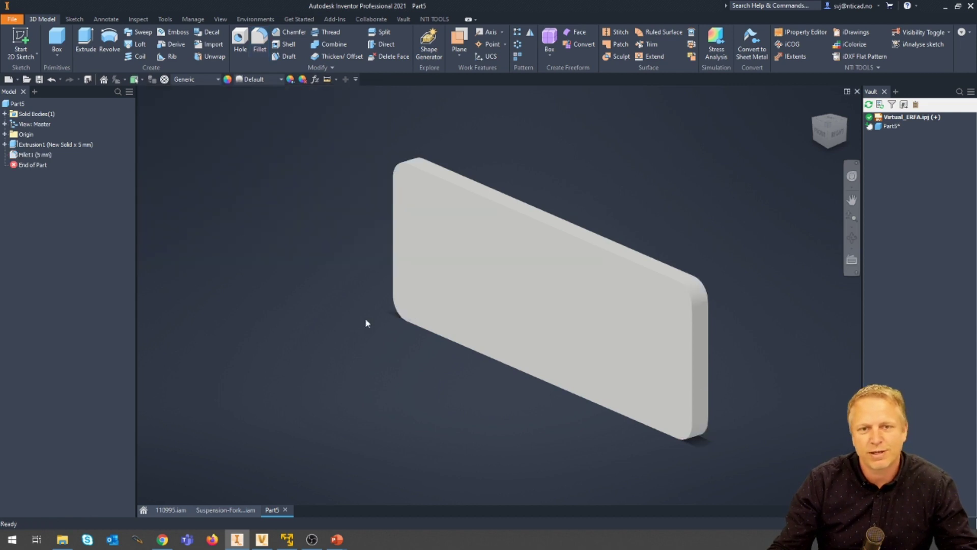
Create a sketch on the plate's large front face and place one point on each side of its centre.
{"action": "left_click", "coordinate": [478, 278]}
{"action": "left_click", "coordinate": [555, 271]}
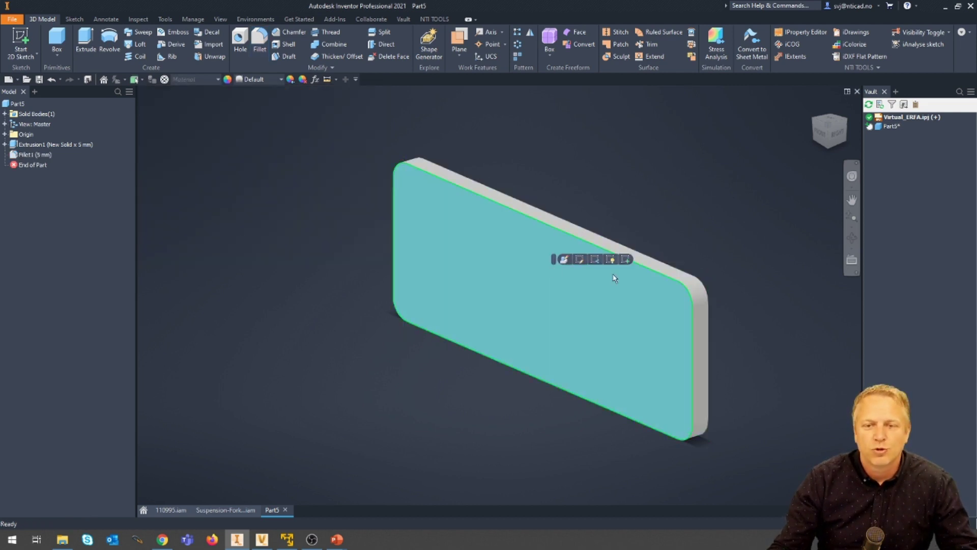
{"action": "left_click", "coordinate": [626, 259]}
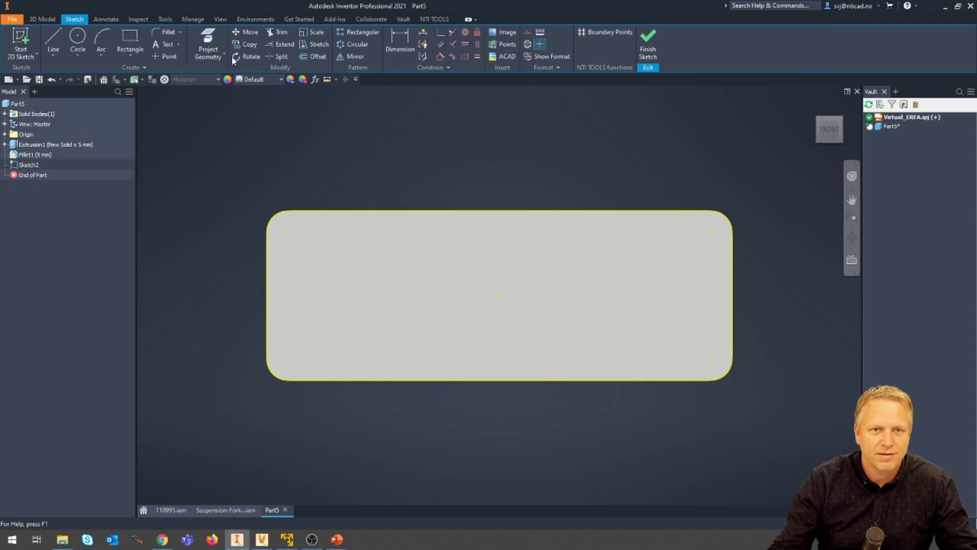
{"action": "left_click", "coordinate": [157, 57]}
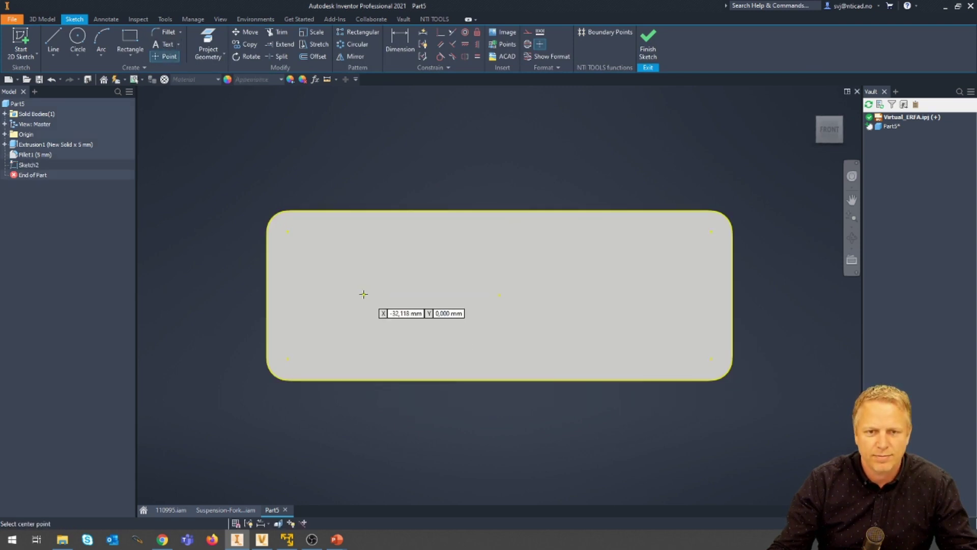
{"action": "left_click", "coordinate": [363, 293]}
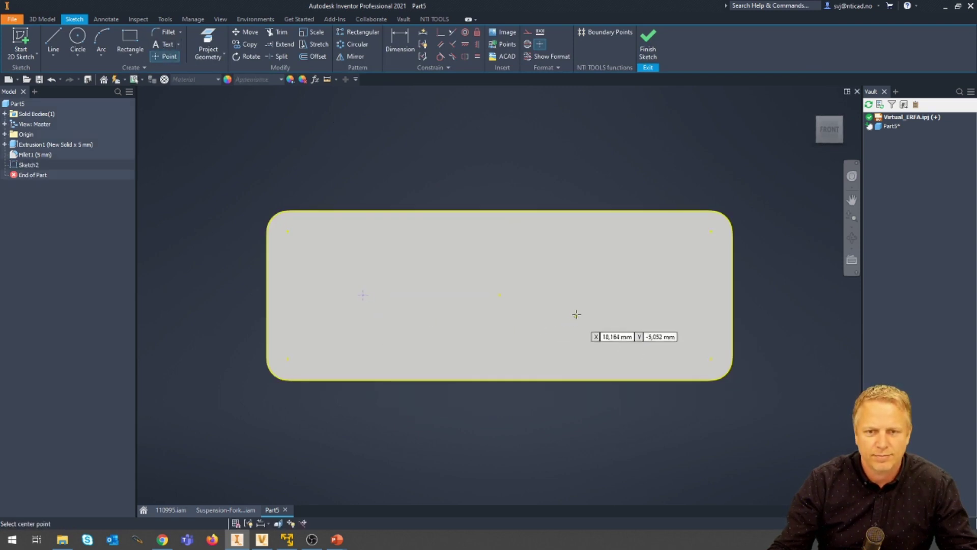
{"action": "left_click", "coordinate": [609, 295]}
Dimension the left sketch point 34 mm horizontally from the plate's centre point.
{"action": "key", "text": "d"}
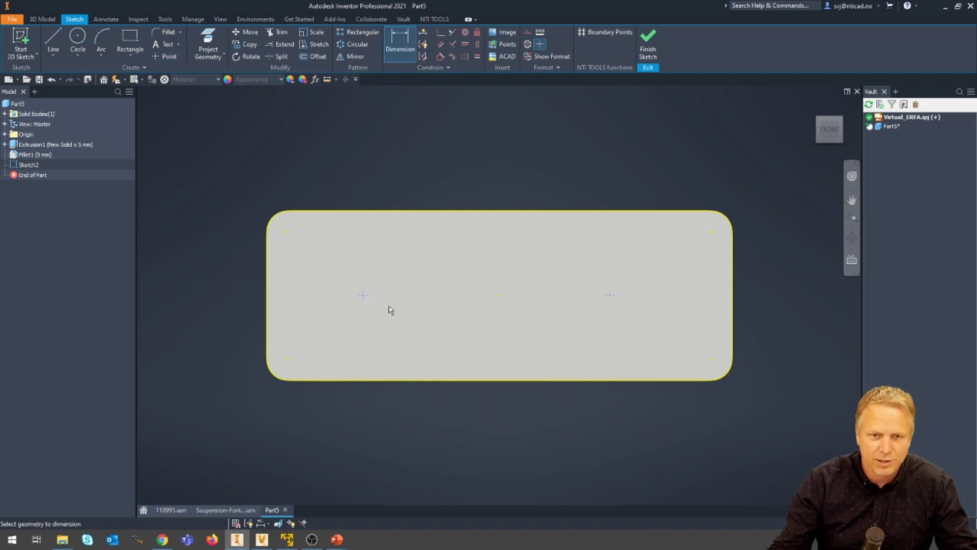
{"action": "left_click", "coordinate": [497, 295]}
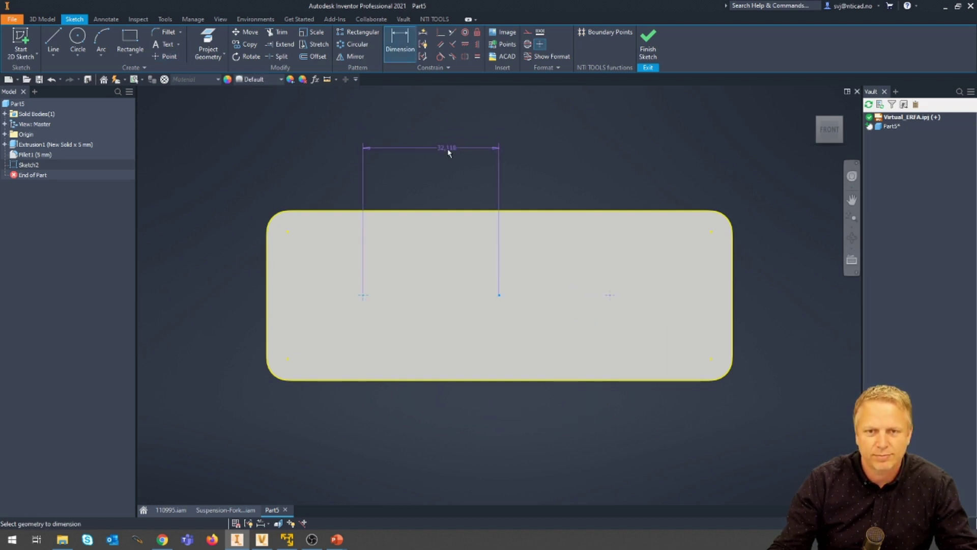
{"action": "left_click", "coordinate": [447, 149]}
{"action": "type", "text": "34"}
{"action": "key", "text": "Return"}
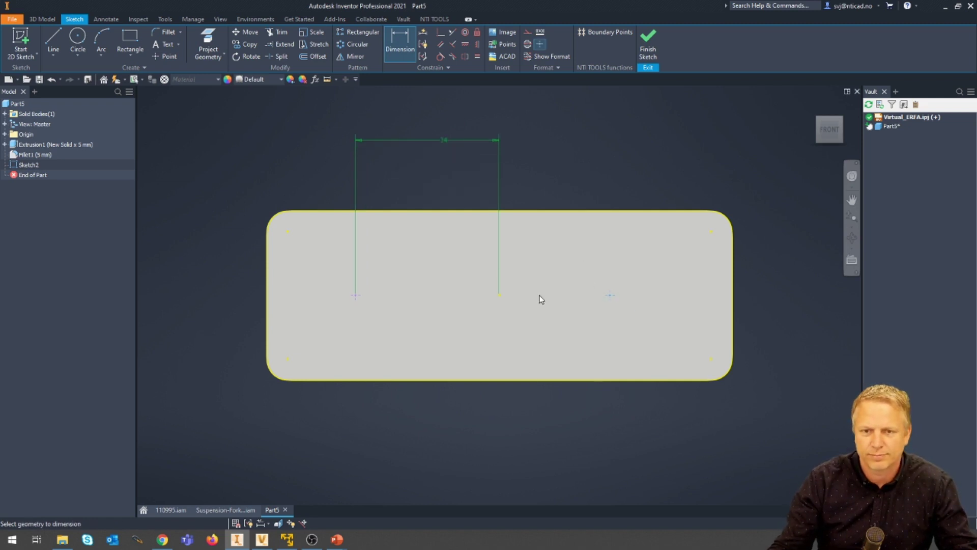
Dimension the right sketch point from the centre point, linking its distance to parameter d5.
{"action": "left_click", "coordinate": [499, 295]}
{"action": "left_click", "coordinate": [610, 295]}
{"action": "left_click", "coordinate": [557, 172]}
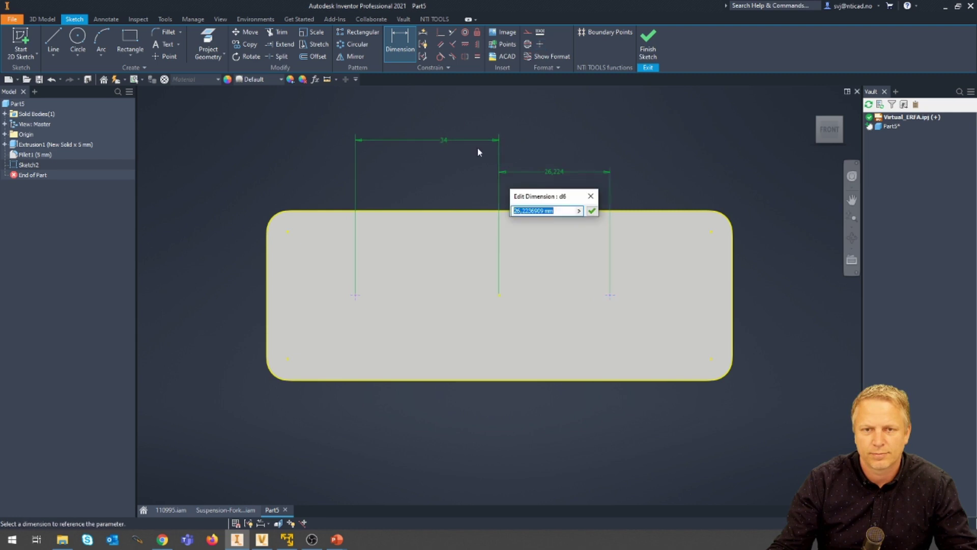
{"action": "type", "text": "d5"}
{"action": "left_click", "coordinate": [592, 211]}
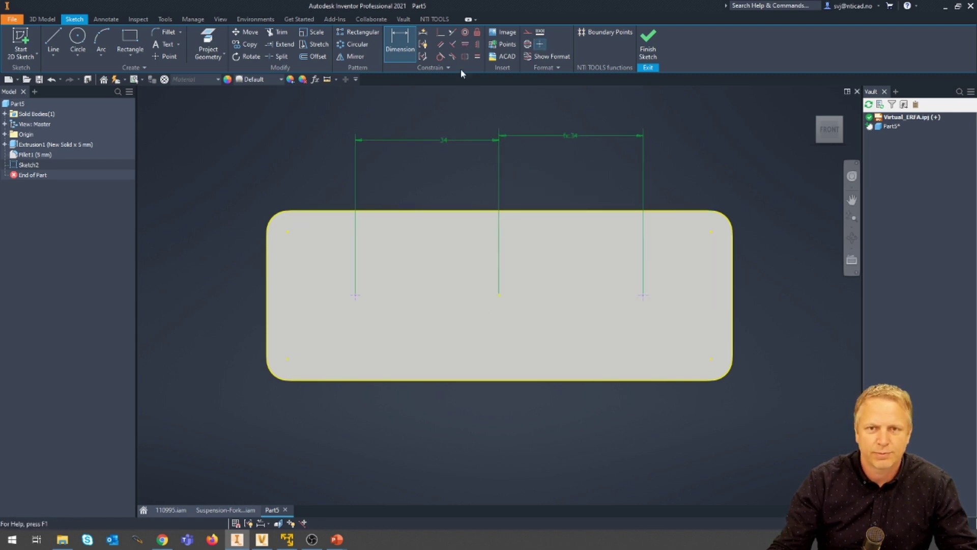
Constrain both sketch points to lie horizontally in line with the plate's centre point and finish the sketch.
{"action": "left_click", "coordinate": [464, 44]}
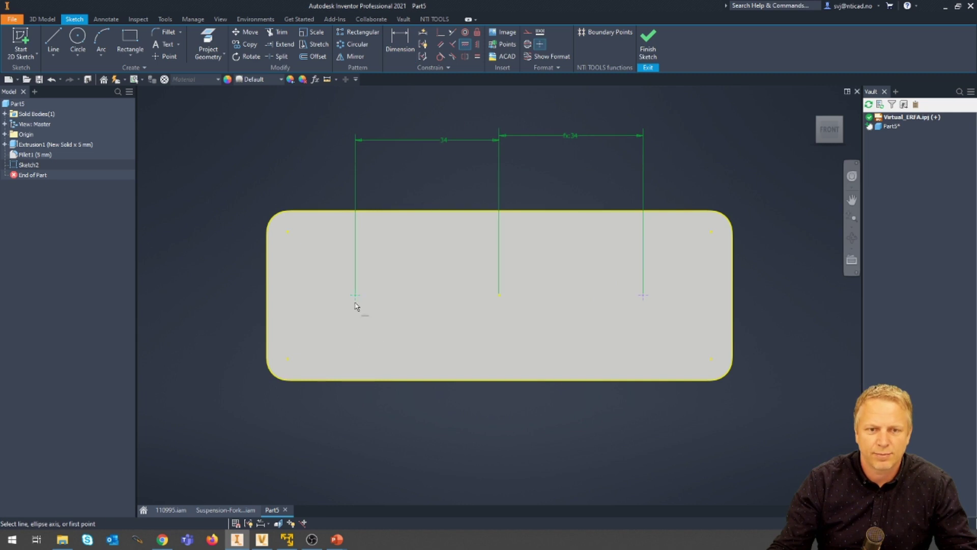
{"action": "left_click", "coordinate": [355, 304]}
{"action": "left_click", "coordinate": [498, 296]}
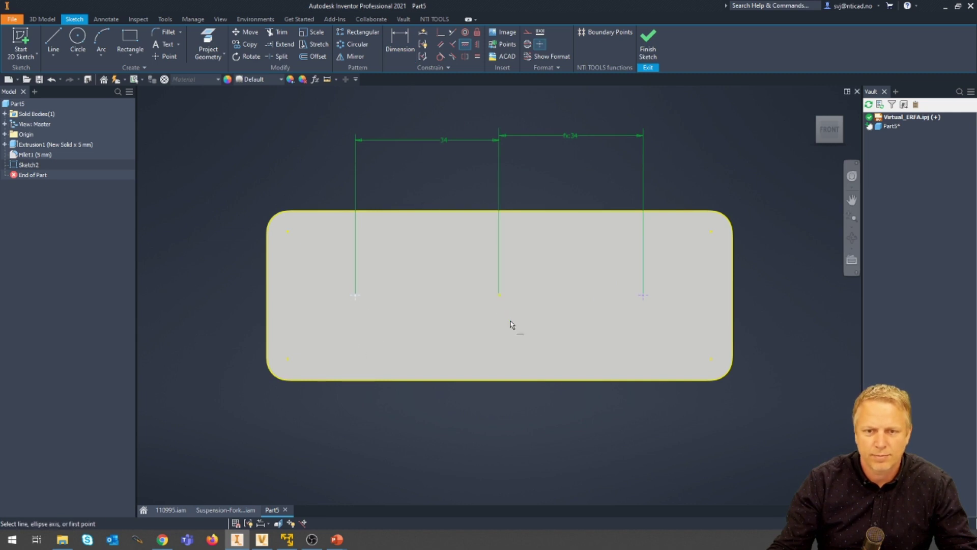
{"action": "left_click", "coordinate": [504, 302]}
{"action": "left_click", "coordinate": [644, 300]}
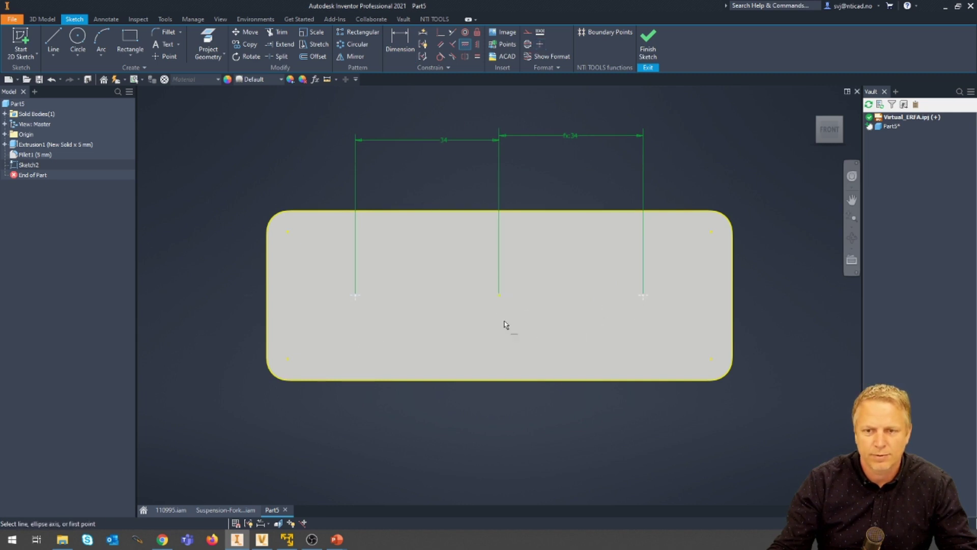
{"action": "right_click", "coordinate": [207, 297]}
{"action": "left_click", "coordinate": [202, 329]}
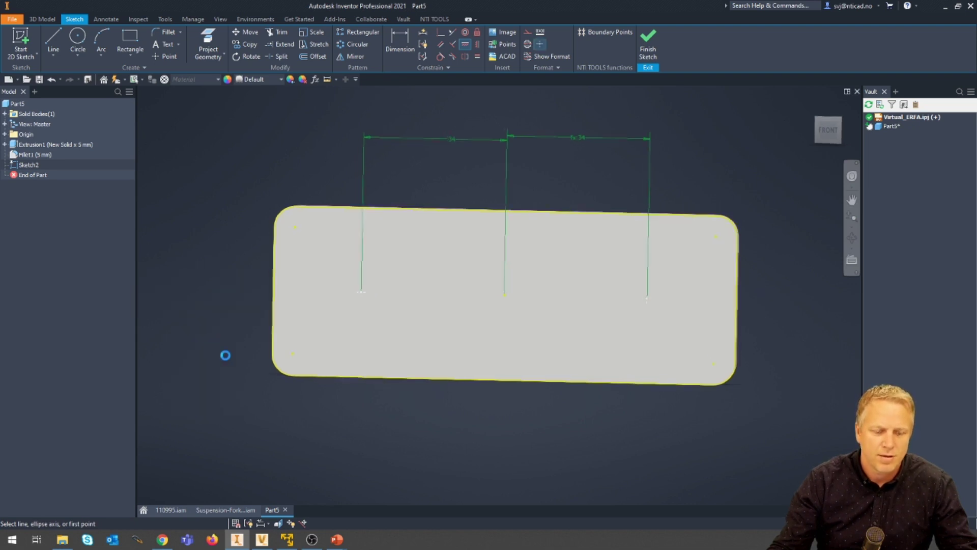
Cut countersunk through holes at both sketch points with a 10 mm countersink diameter and 6 mm hole diameter.
{"action": "key", "text": "h"}
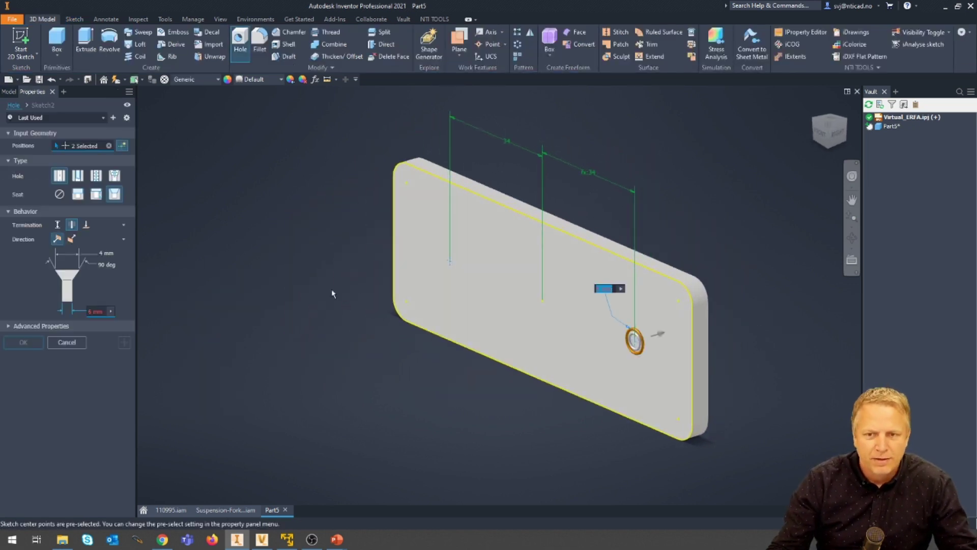
{"action": "left_click", "coordinate": [113, 200]}
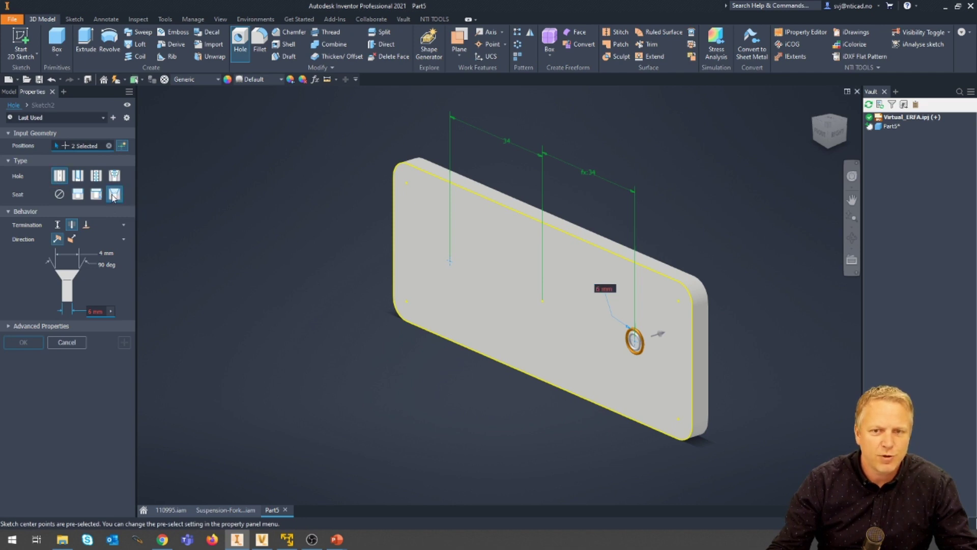
{"action": "left_click", "coordinate": [105, 253]}
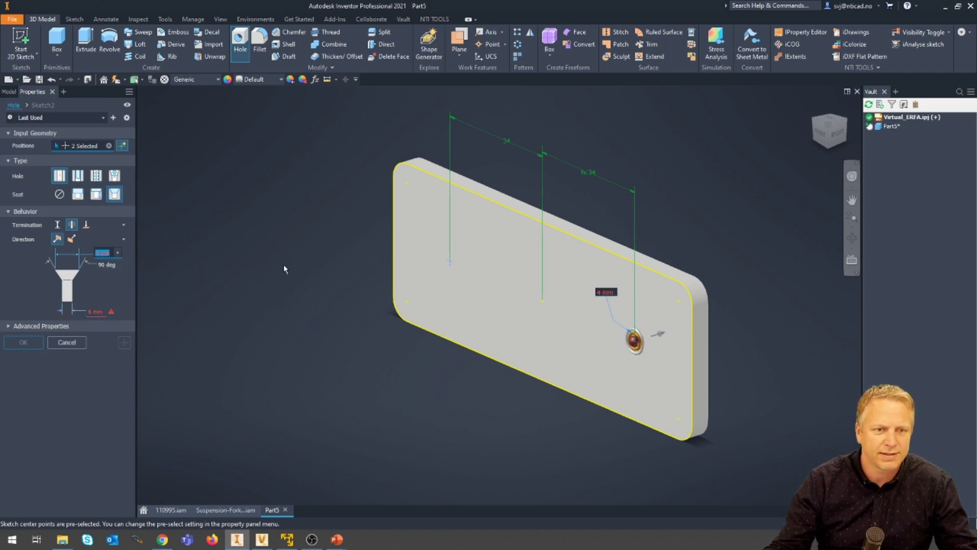
{"action": "type", "text": "10"}
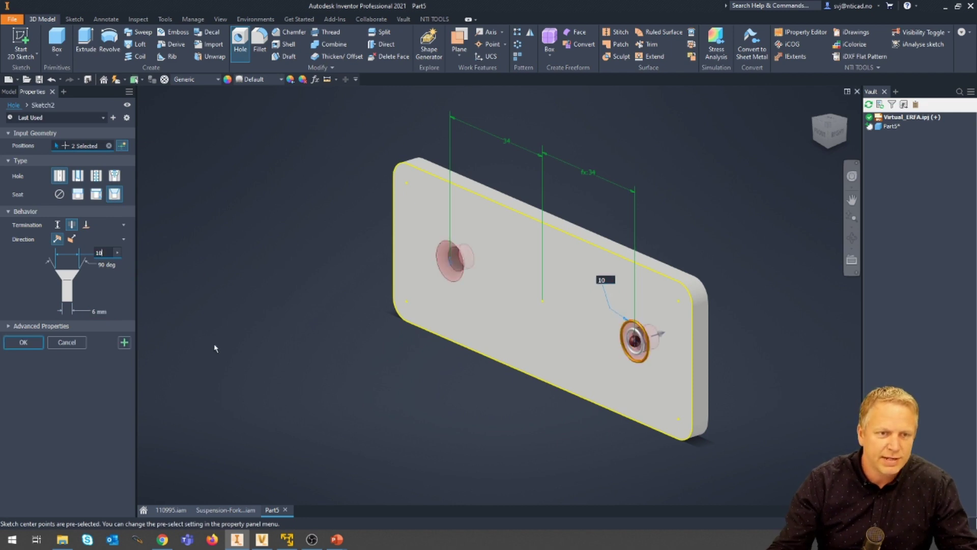
{"action": "left_click", "coordinate": [96, 311]}
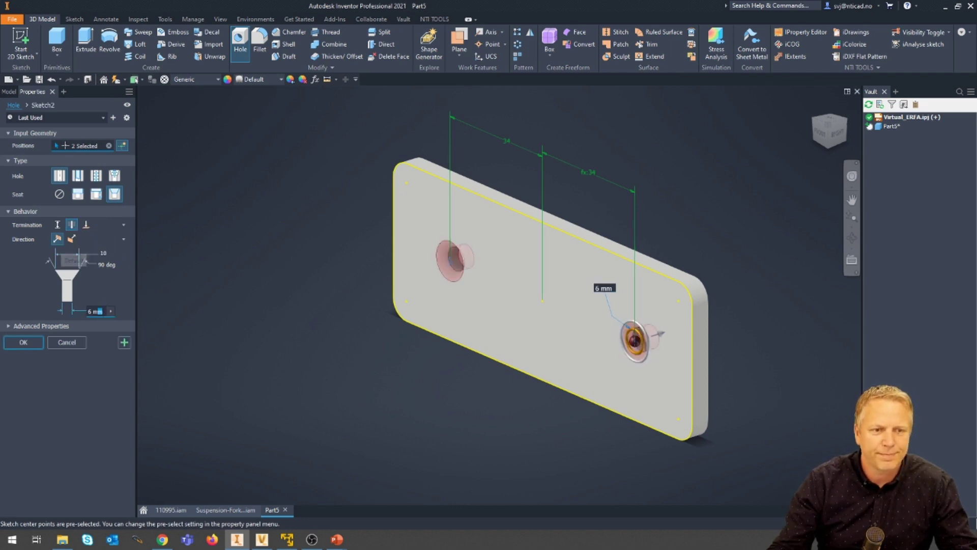
{"action": "left_click", "coordinate": [23, 343]}
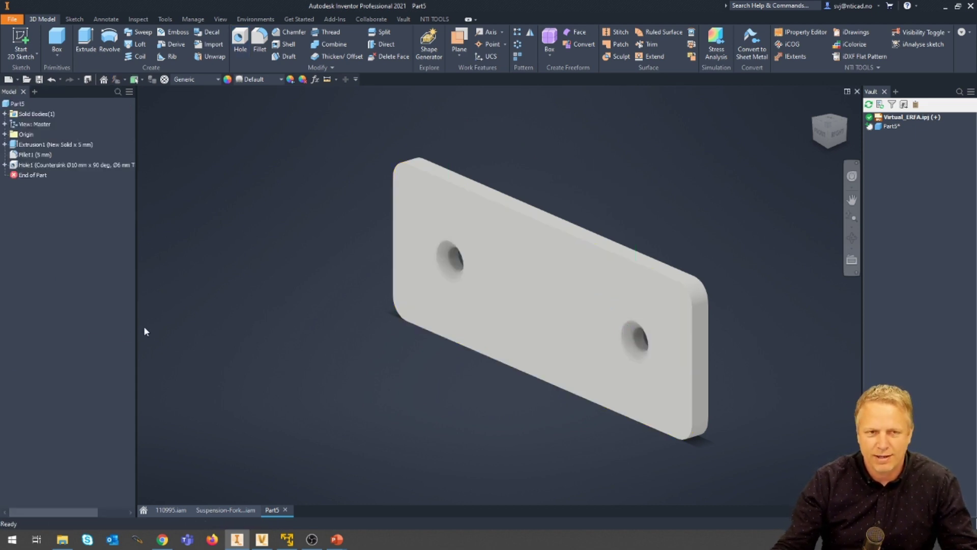
Save the part as 111259.ipt in the NTI Pedal Box folder and switch to the 110995.iam assembly.
{"action": "left_click", "coordinate": [39, 80]}
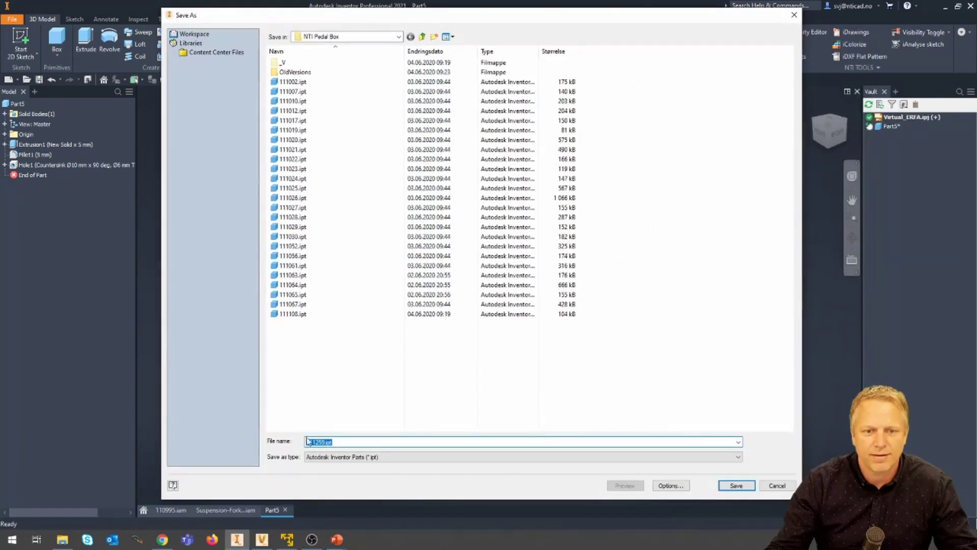
{"action": "left_click", "coordinate": [743, 486]}
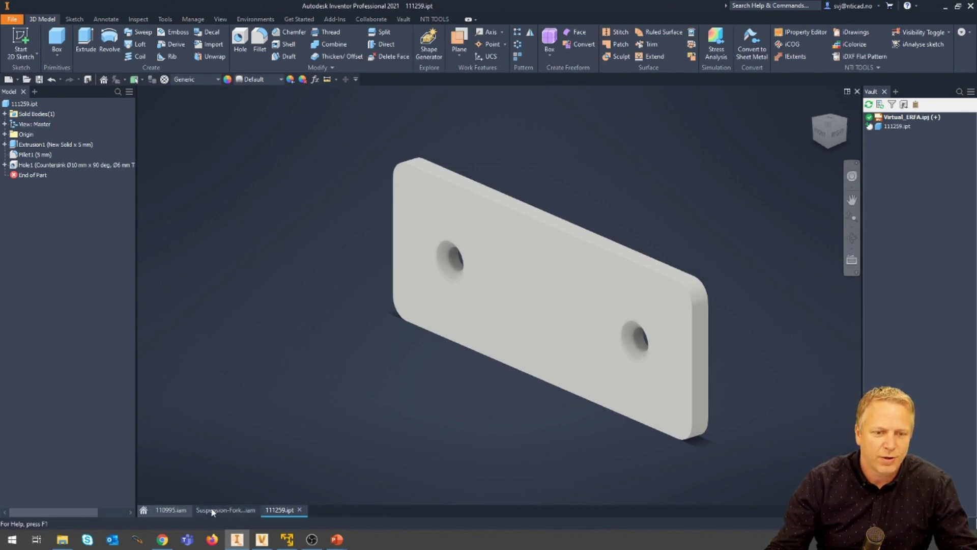
{"action": "left_click", "coordinate": [167, 511]}
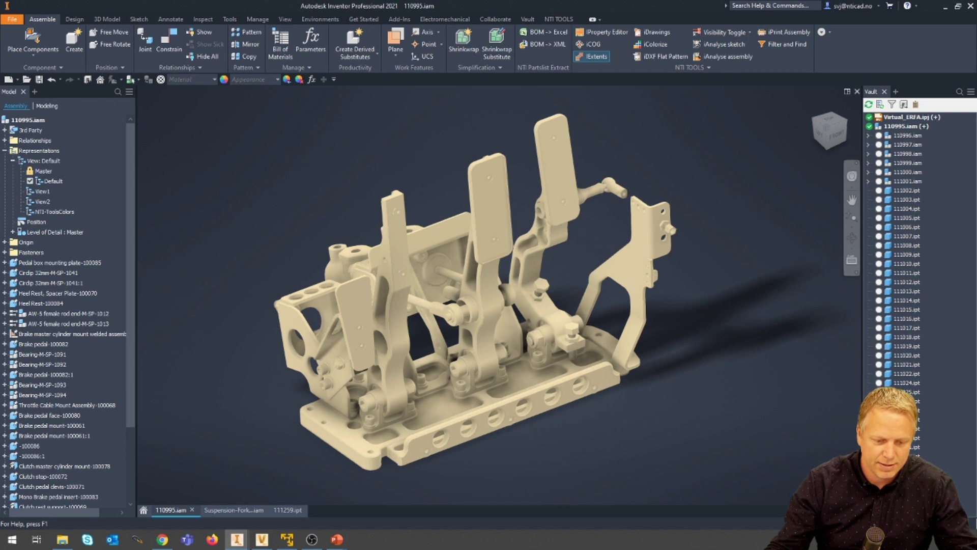
Place the open part 111259.ipt as a component in the pedal box assembly.
{"action": "left_click_drag", "start_coordinate": [32, 31], "coordinate": [180, 104]}
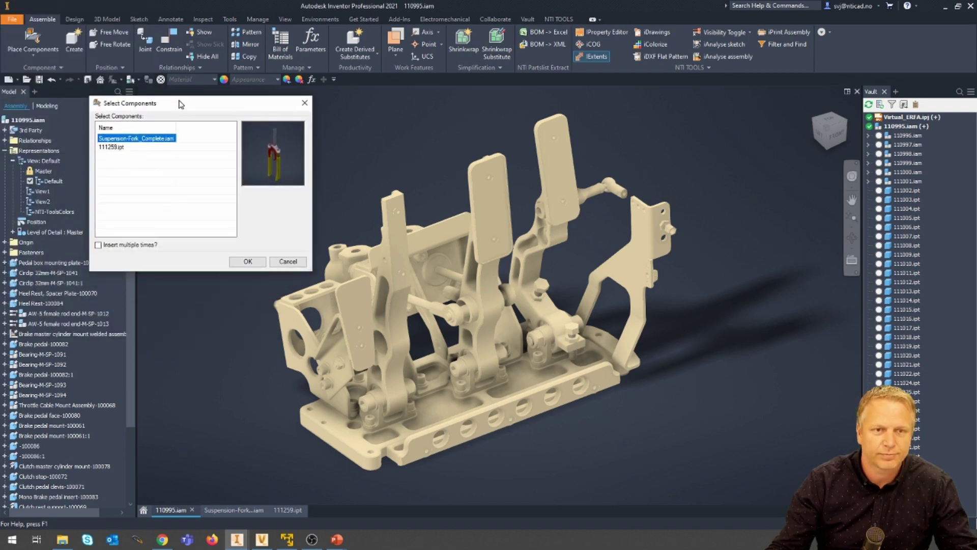
{"action": "left_click", "coordinate": [110, 148]}
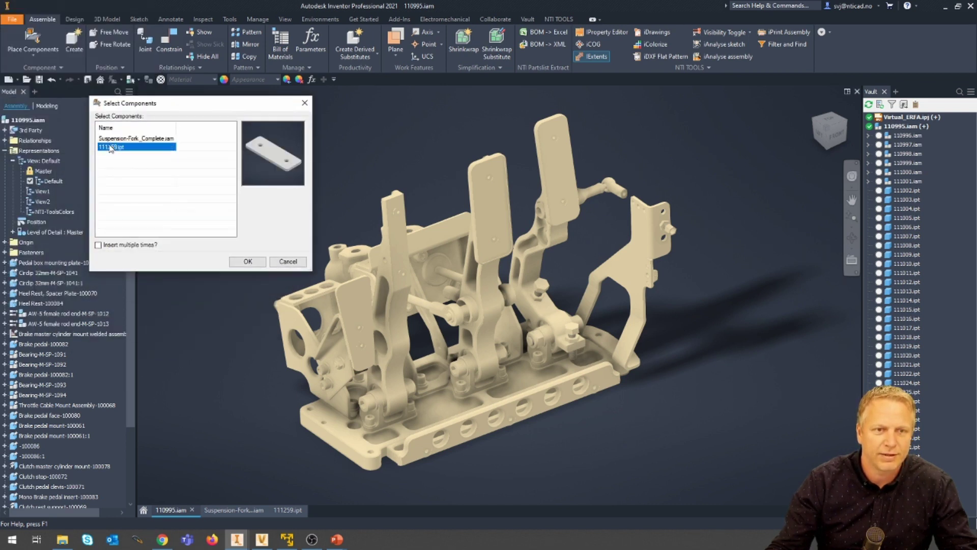
{"action": "left_click", "coordinate": [247, 261]}
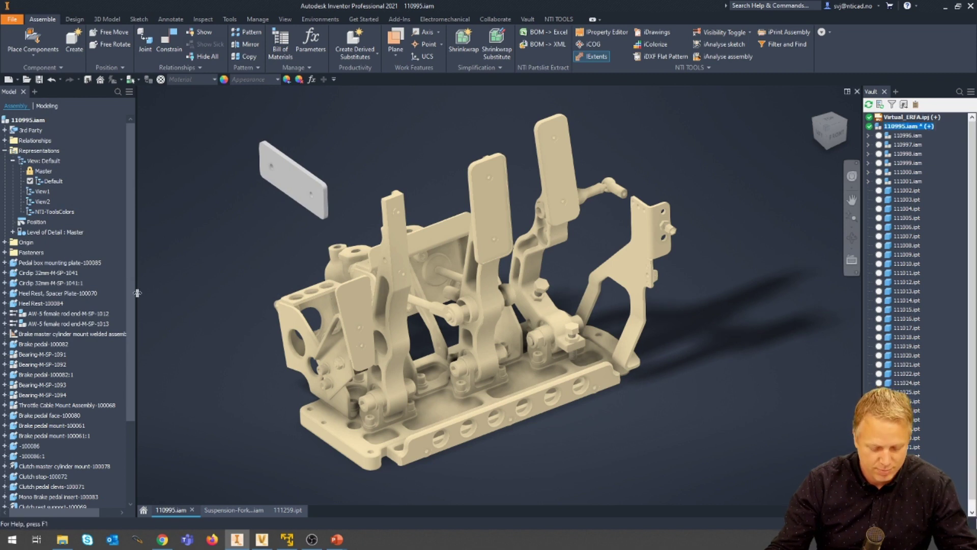
Try to seat the loose plate on the pedal arm's upper screw with an Insert constraint at one hole edge, 0 mm offset.
{"action": "key", "text": "c"}
{"action": "scroll", "coordinate": [356, 206], "scroll_direction": "down", "scroll_amount": 2}
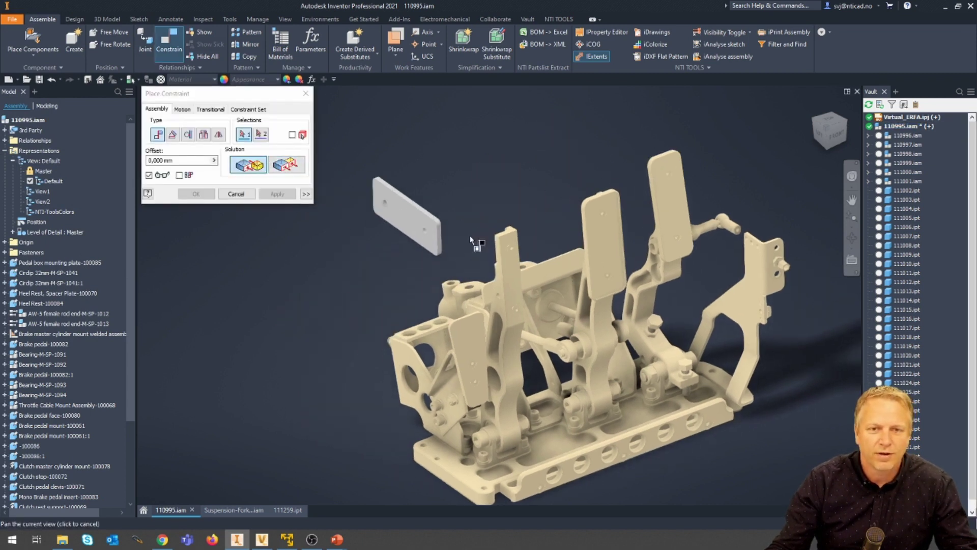
{"action": "scroll", "coordinate": [392, 259], "scroll_direction": "up", "scroll_amount": 8}
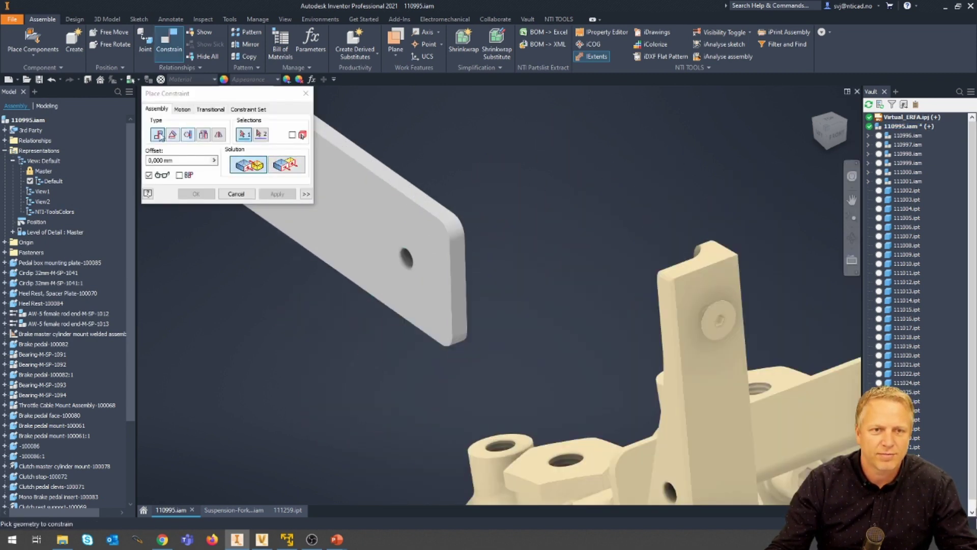
{"action": "left_click", "coordinate": [204, 134]}
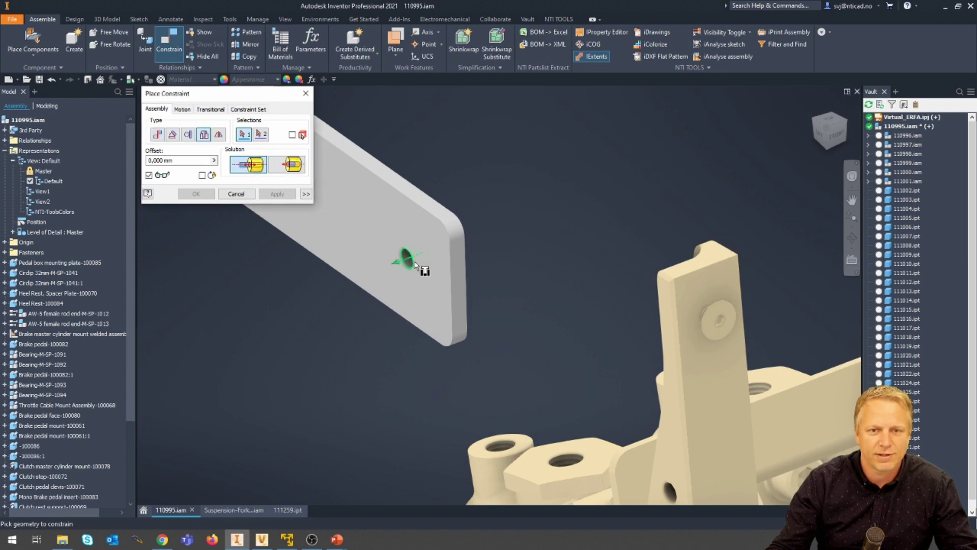
{"action": "scroll", "coordinate": [402, 282], "scroll_direction": "up", "scroll_amount": 4}
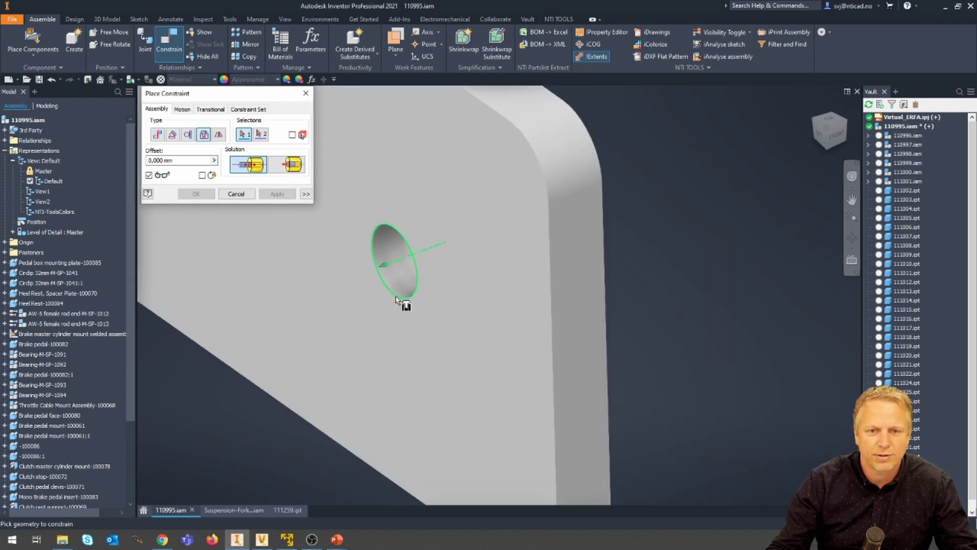
{"action": "left_click", "coordinate": [402, 301]}
{"action": "scroll", "coordinate": [402, 285], "scroll_direction": "down", "scroll_amount": 5}
{"action": "scroll", "coordinate": [531, 312], "scroll_direction": "up", "scroll_amount": 5}
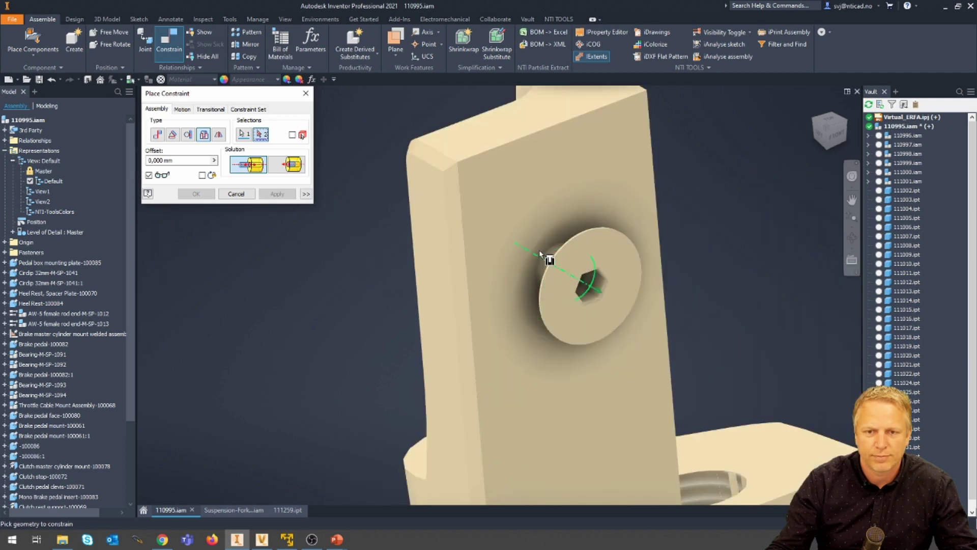
{"action": "scroll", "coordinate": [540, 267], "scroll_direction": "up", "scroll_amount": 5}
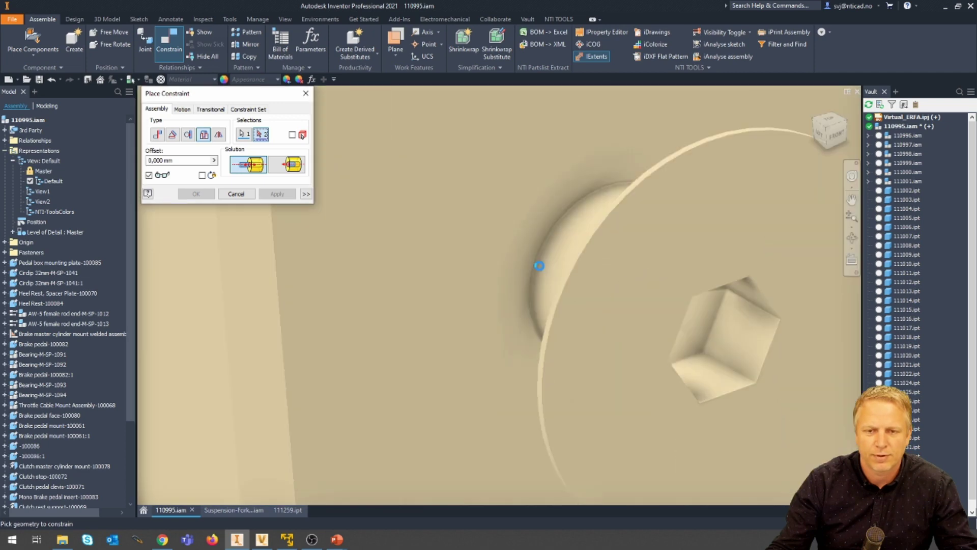
{"action": "scroll", "coordinate": [528, 276], "scroll_direction": "down", "scroll_amount": 5}
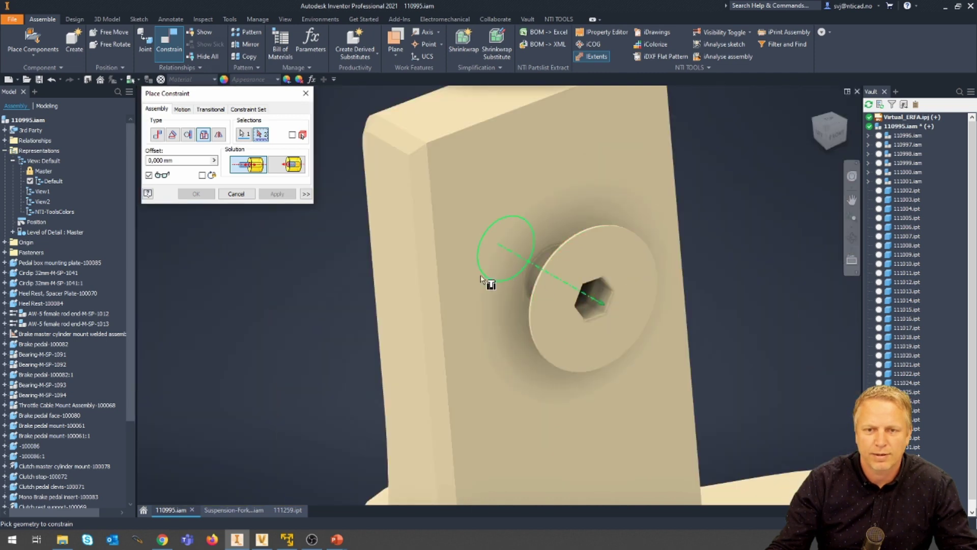
{"action": "left_click", "coordinate": [525, 284]}
{"action": "key", "text": "F5"}
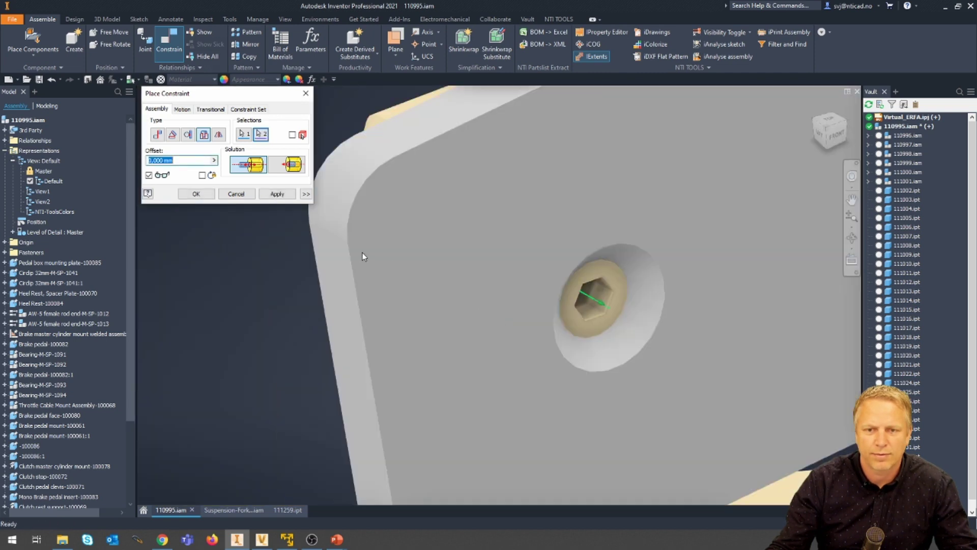
{"action": "scroll", "coordinate": [379, 253], "scroll_direction": "up", "scroll_amount": 3}
{"action": "left_click", "coordinate": [277, 194]}
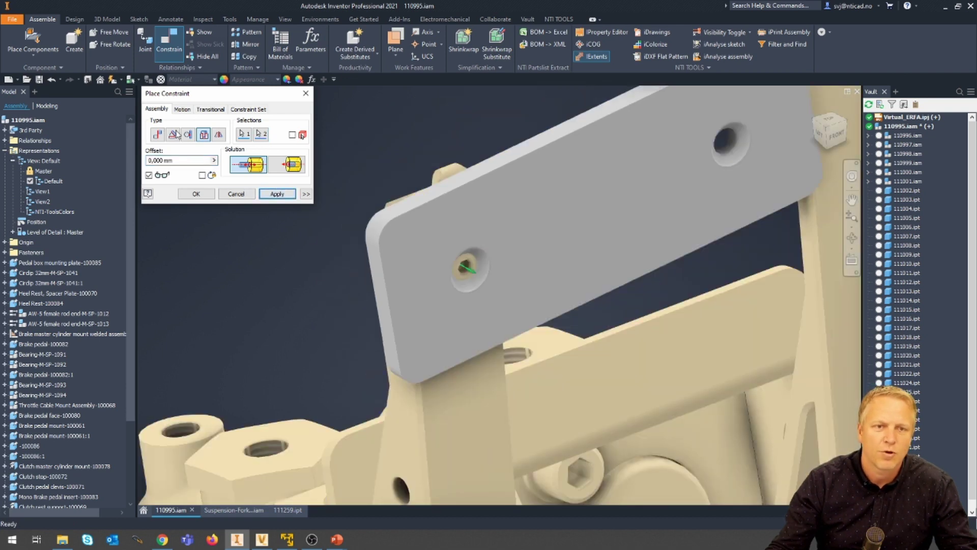
Try to align the plate's long edge face with the pedal arm's side face using a directed 0° angle constraint.
{"action": "left_click", "coordinate": [172, 134]}
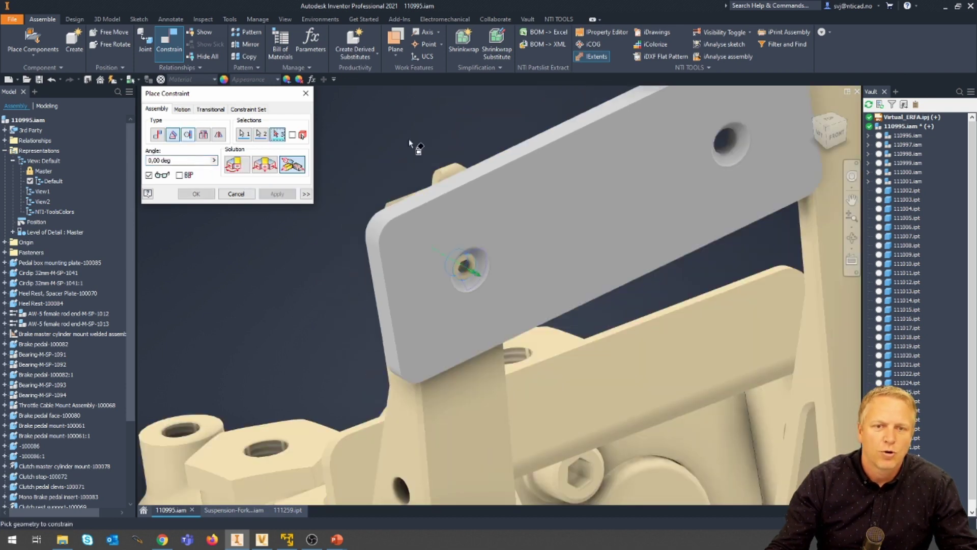
{"action": "left_click", "coordinate": [451, 187]}
{"action": "left_click", "coordinate": [234, 164]}
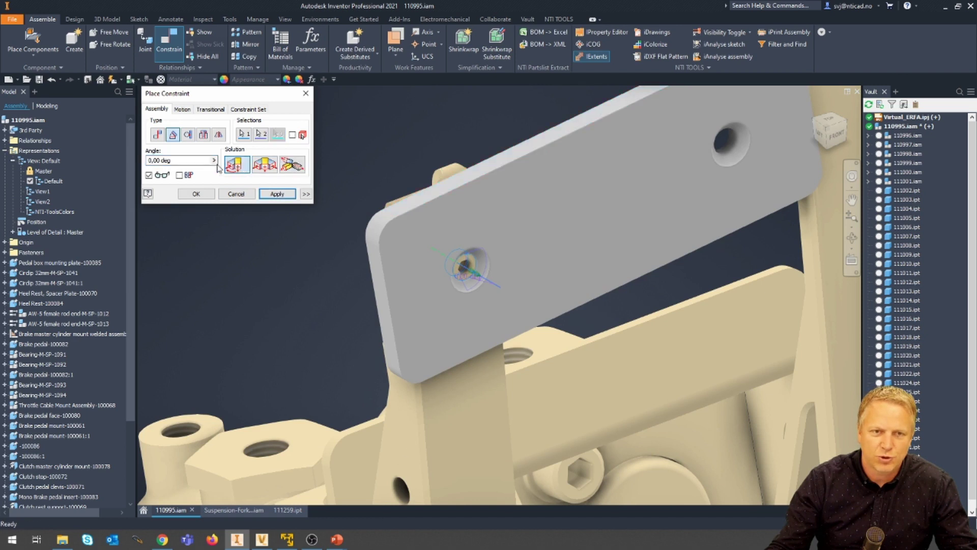
{"action": "left_click", "coordinate": [260, 134]}
{"action": "left_click", "coordinate": [410, 453]}
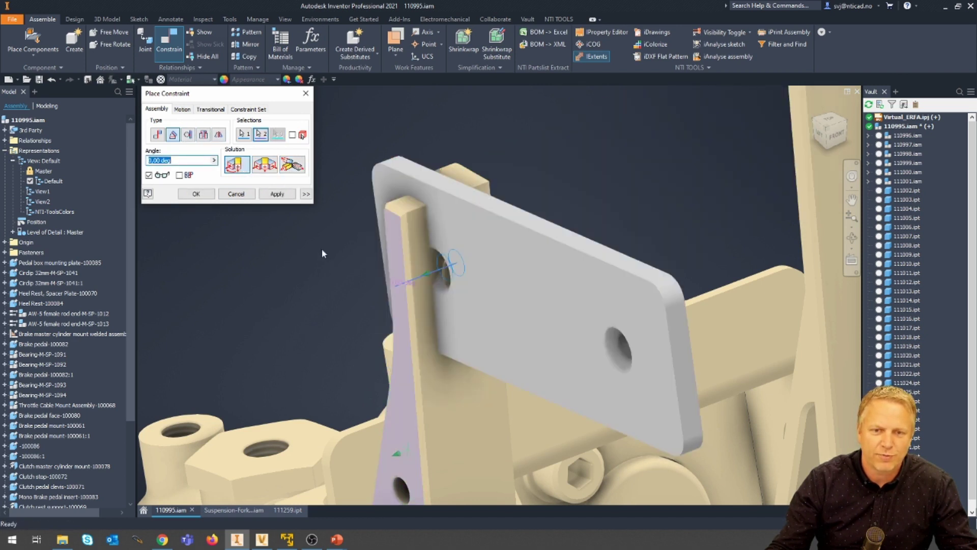
{"action": "left_click", "coordinate": [277, 194]}
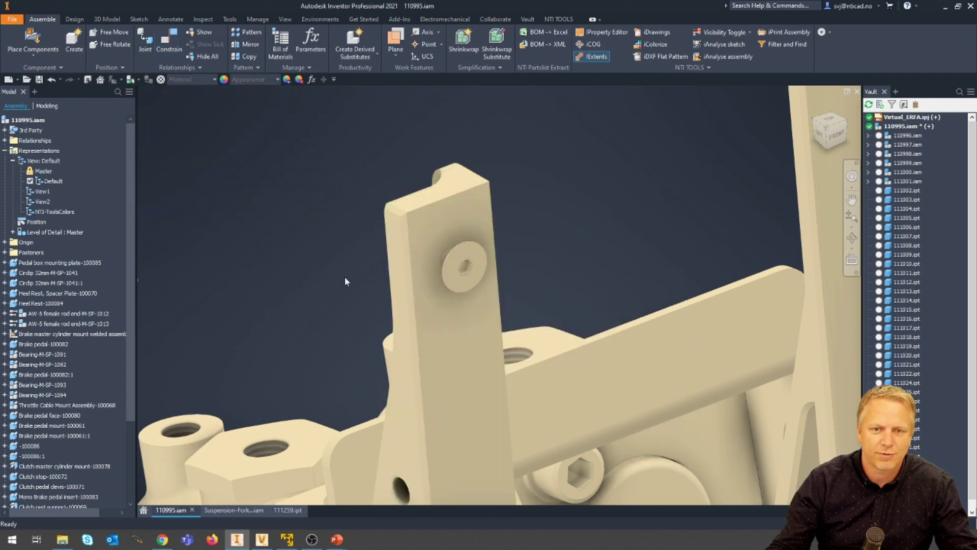
Constrain the loose plate's hole to the pedal arm's upper screw with an Insert constraint at 0 mm offset.
{"action": "scroll", "coordinate": [330, 279], "scroll_direction": "up", "scroll_amount": 5}
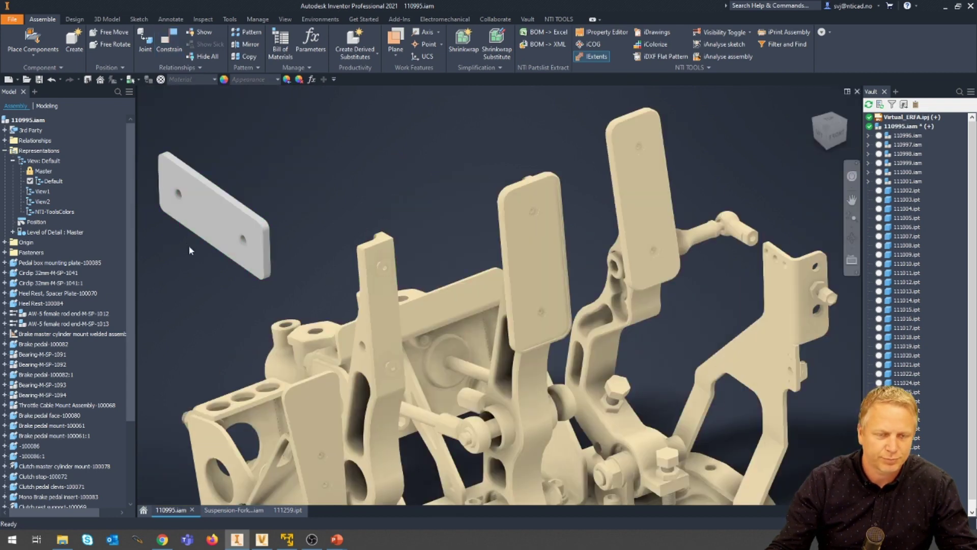
{"action": "key", "text": "c"}
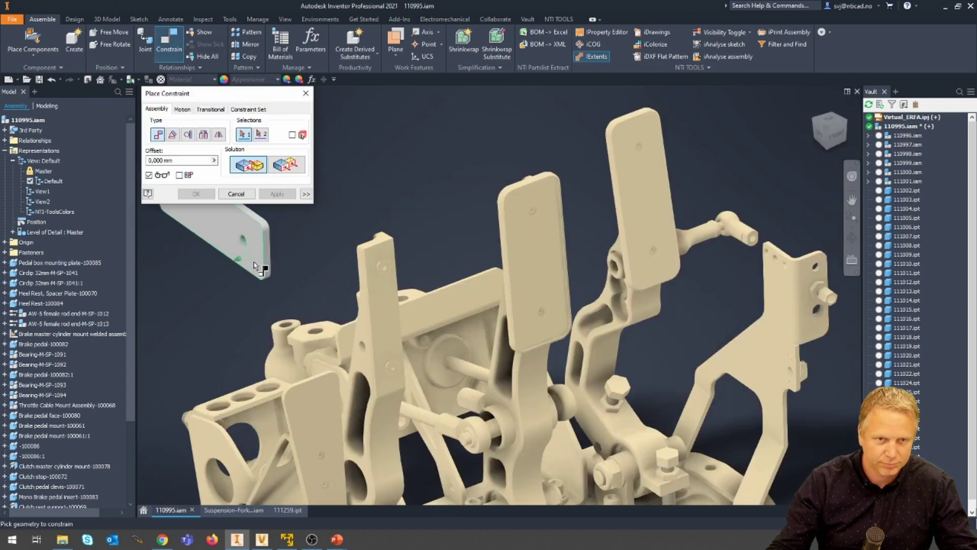
{"action": "left_click", "coordinate": [204, 134]}
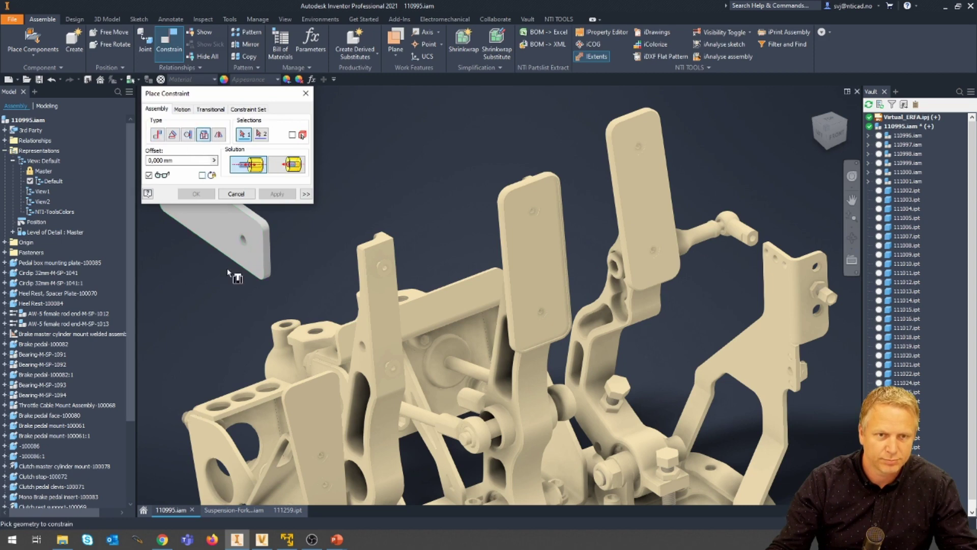
{"action": "left_click", "coordinate": [243, 251]}
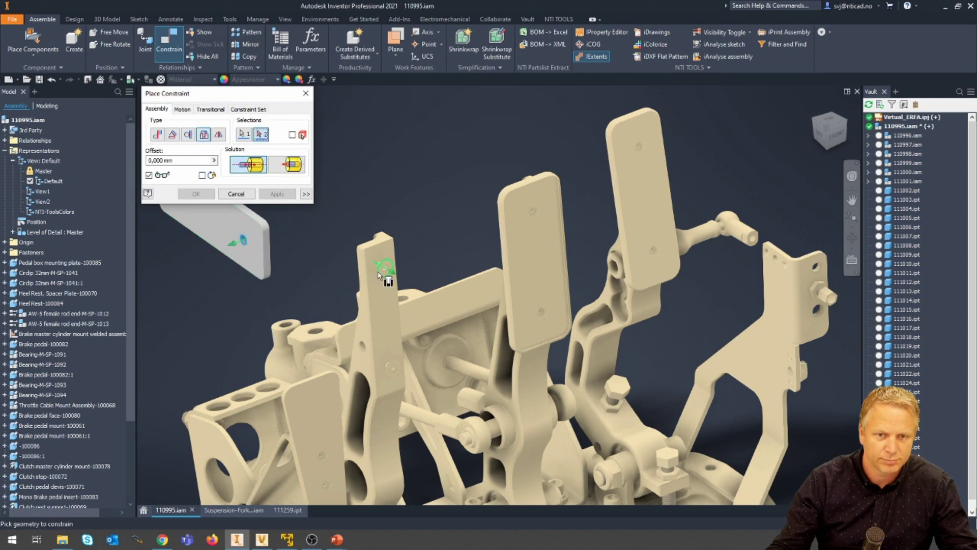
{"action": "scroll", "coordinate": [379, 275], "scroll_direction": "up", "scroll_amount": 5}
{"action": "left_click", "coordinate": [371, 223]}
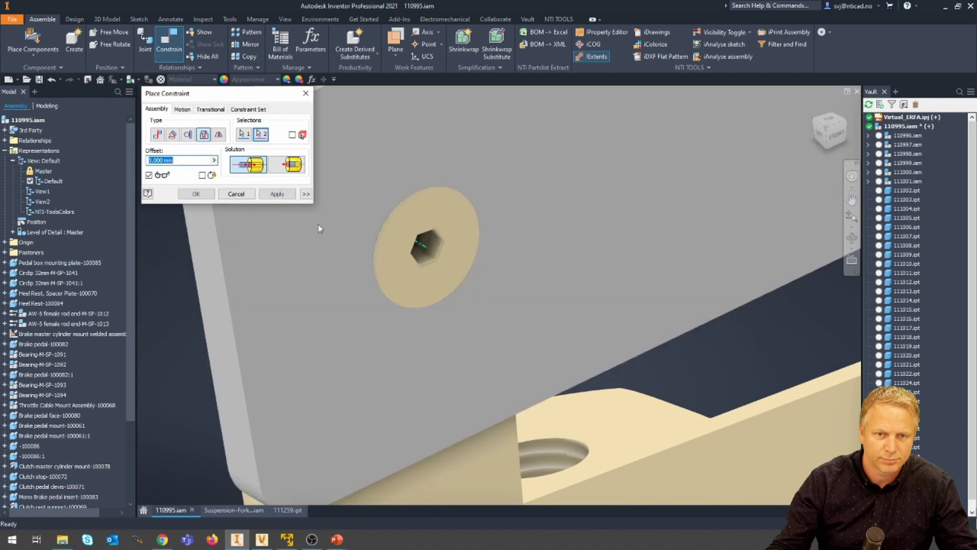
{"action": "left_click", "coordinate": [277, 194]}
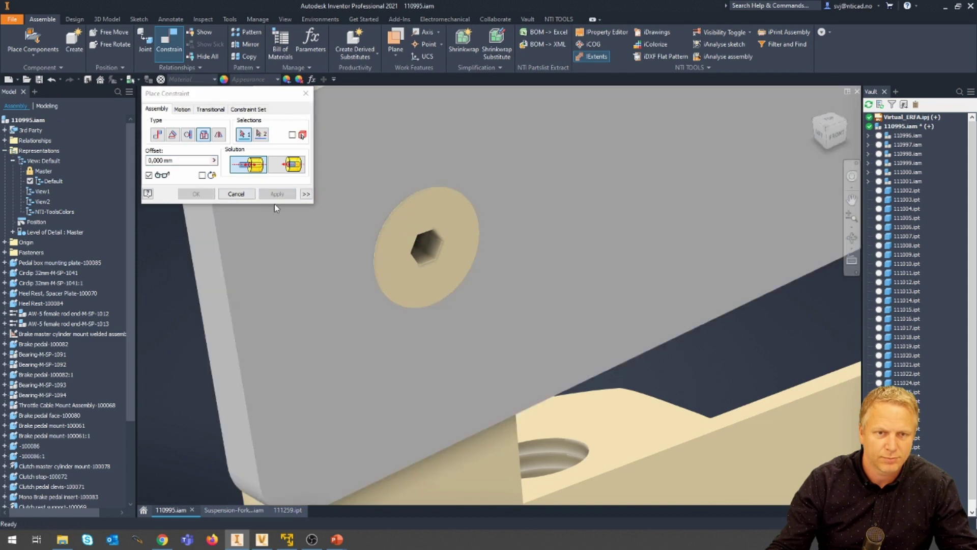
Constrain the plate's long edge face to the pedal arm's side face with a directed angle of 180°.
{"action": "left_click", "coordinate": [172, 134]}
{"action": "scroll", "coordinate": [546, 300], "scroll_direction": "down", "scroll_amount": 5}
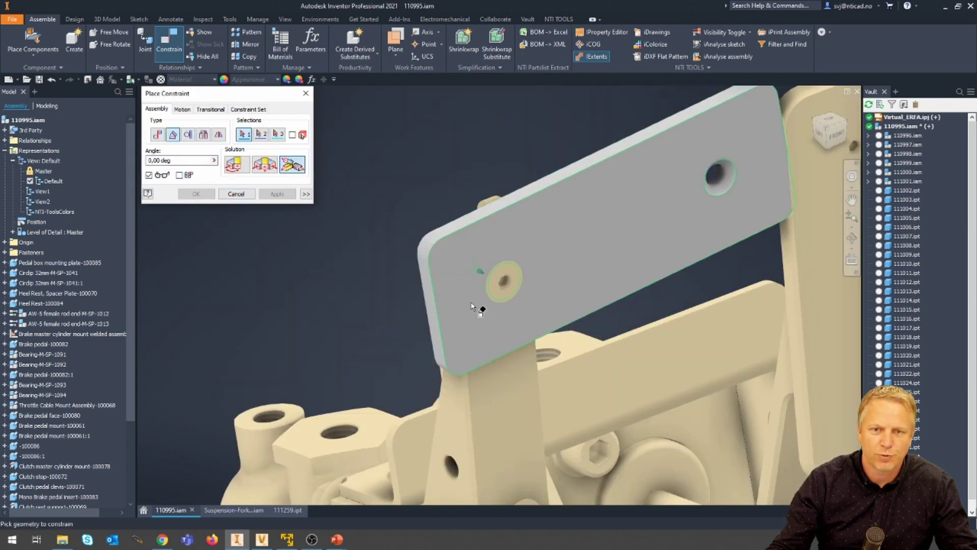
{"action": "left_click", "coordinate": [476, 216]}
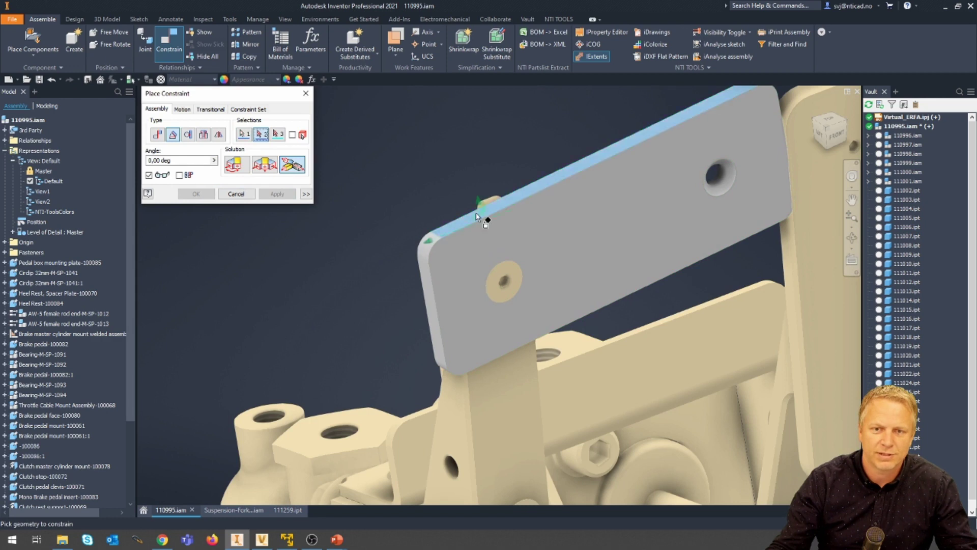
{"action": "left_click", "coordinate": [234, 163]}
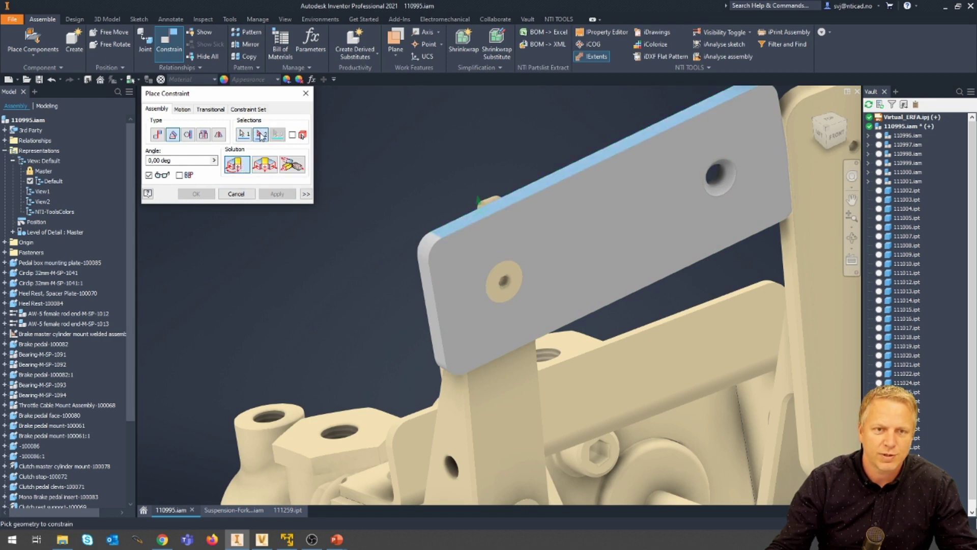
{"action": "left_click", "coordinate": [456, 430]}
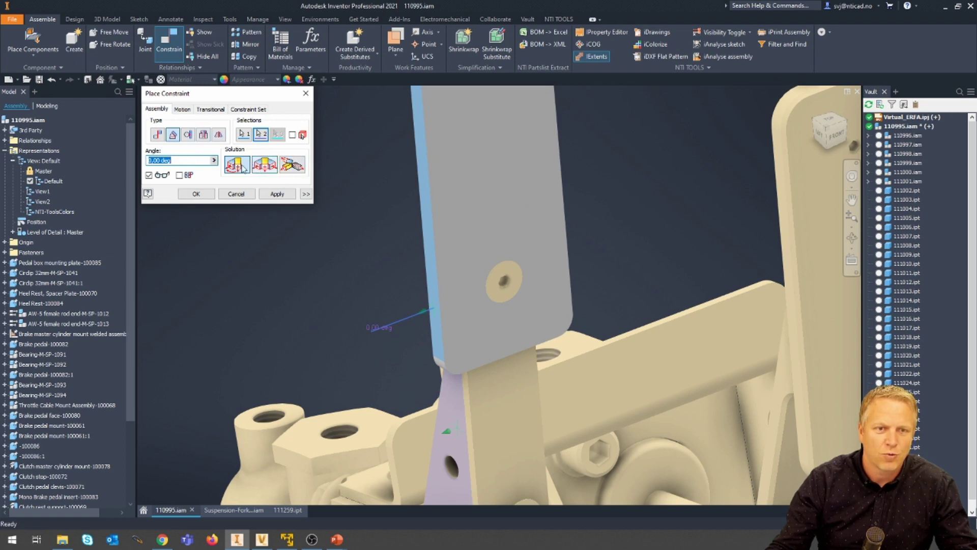
{"action": "type", "text": "18"}
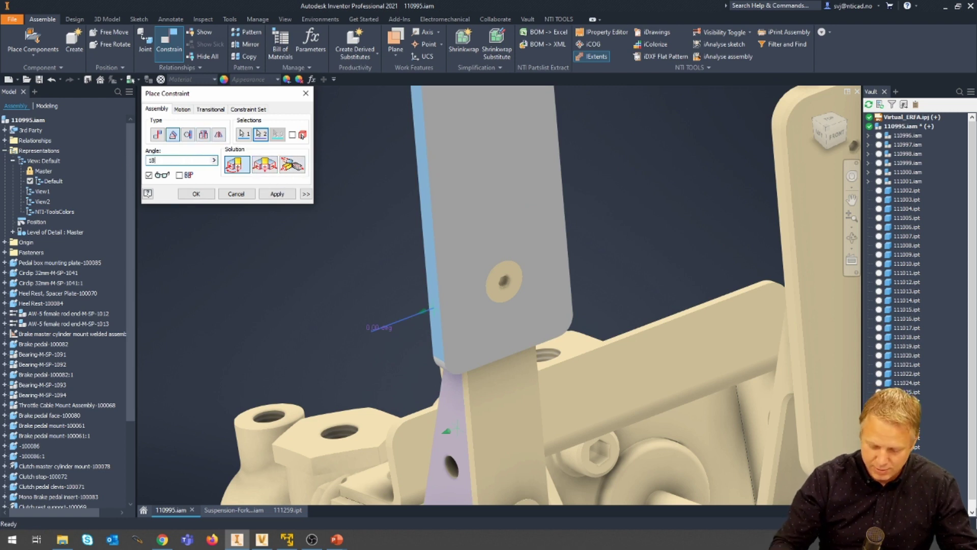
{"action": "type", "text": "0"}
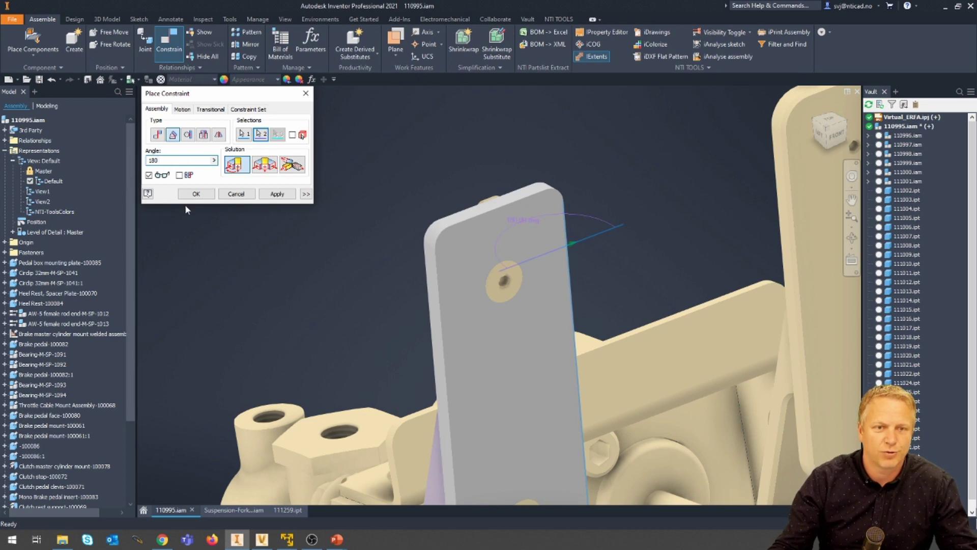
{"action": "left_click", "coordinate": [186, 192]}
{"action": "key", "text": "F6"}
{"action": "key", "text": "F2"}
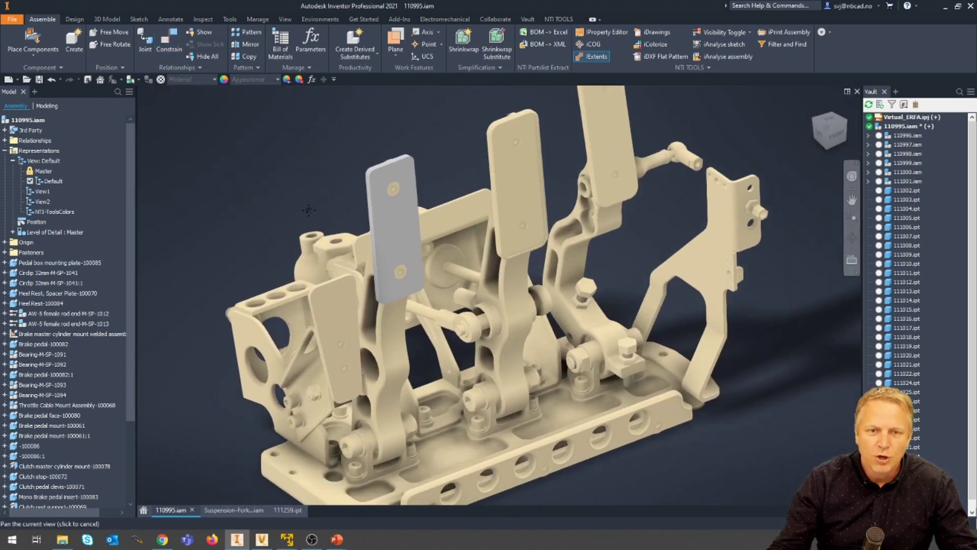
{"action": "scroll", "coordinate": [301, 263], "scroll_direction": "down", "scroll_amount": 3}
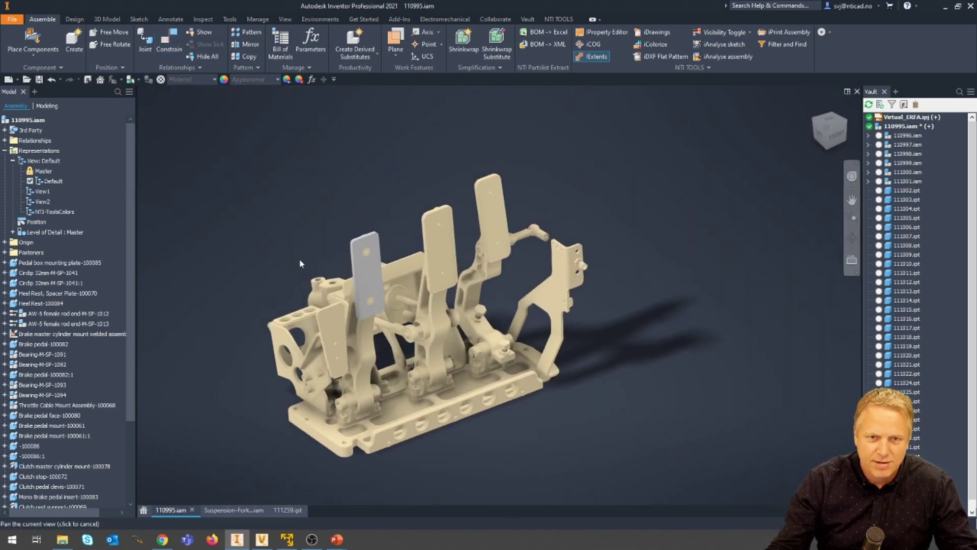
{"action": "key", "text": "Escape"}
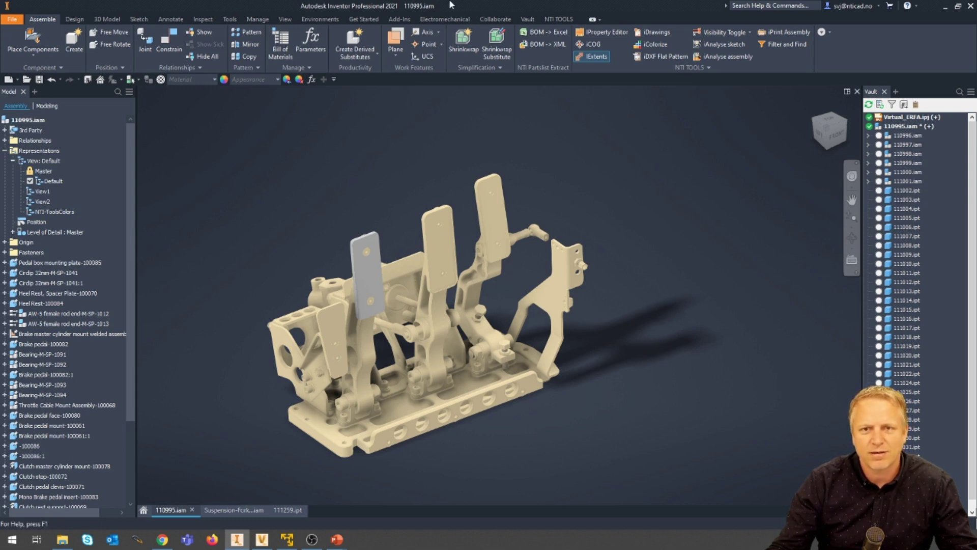
Select the 111259 plate and open the Vault Find Duplicates search with 111259.ipt as its input component.
{"action": "left_click", "coordinate": [370, 272]}
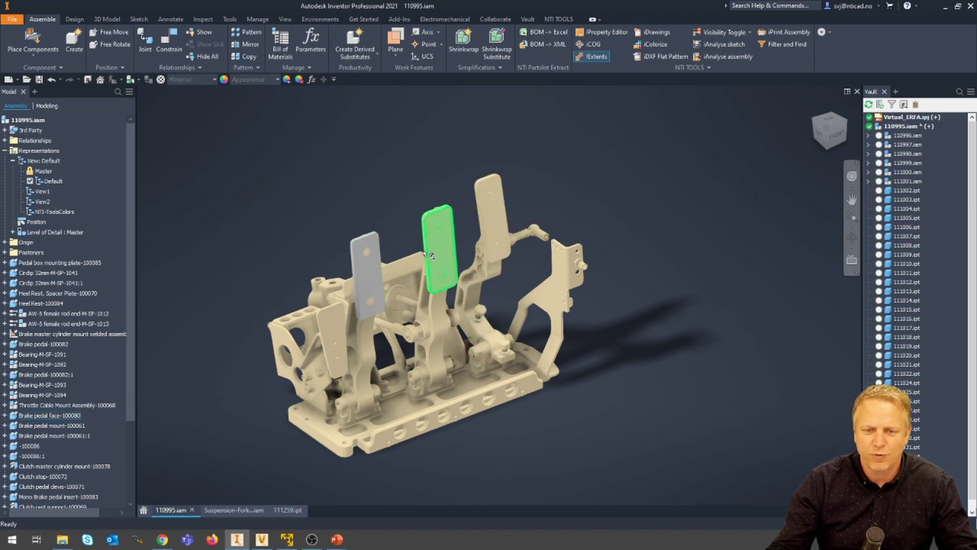
{"action": "key", "text": "Escape"}
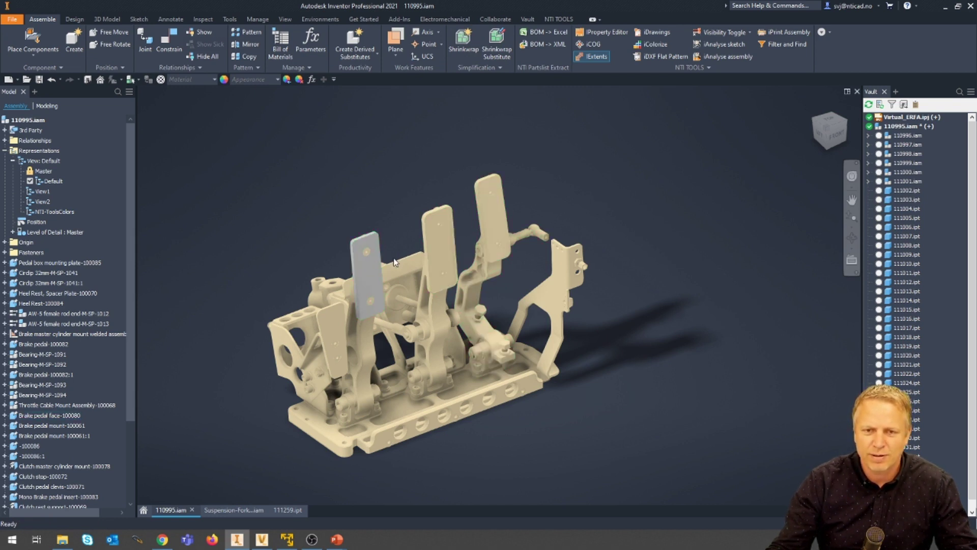
{"action": "right_click", "coordinate": [369, 270]}
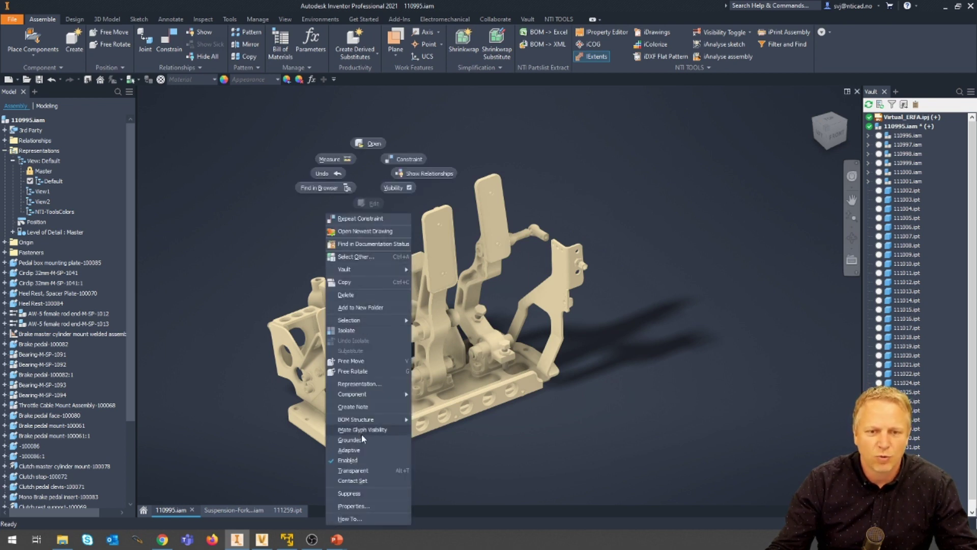
{"action": "left_click", "coordinate": [352, 470]}
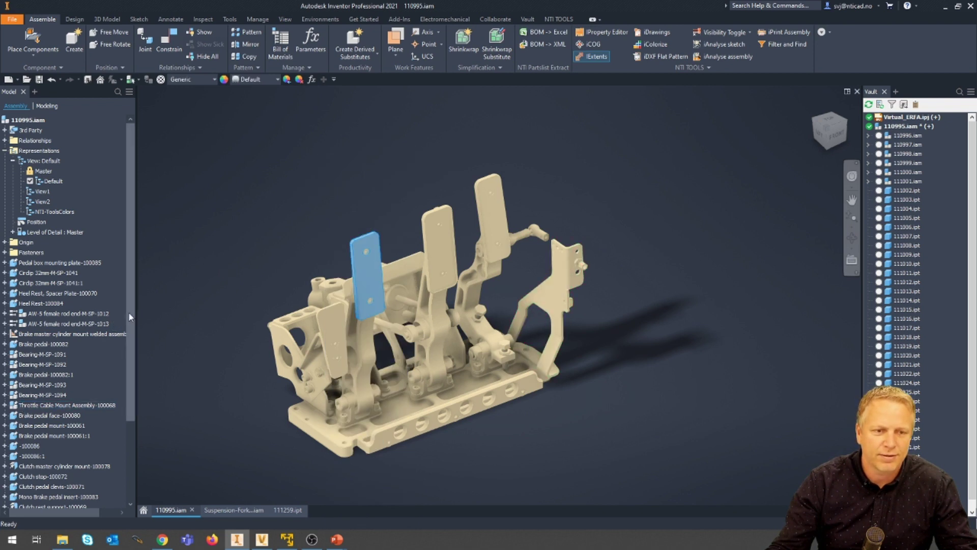
{"action": "left_click_drag", "start_coordinate": [128, 312], "coordinate": [138, 473]}
{"action": "right_click", "coordinate": [26, 498]}
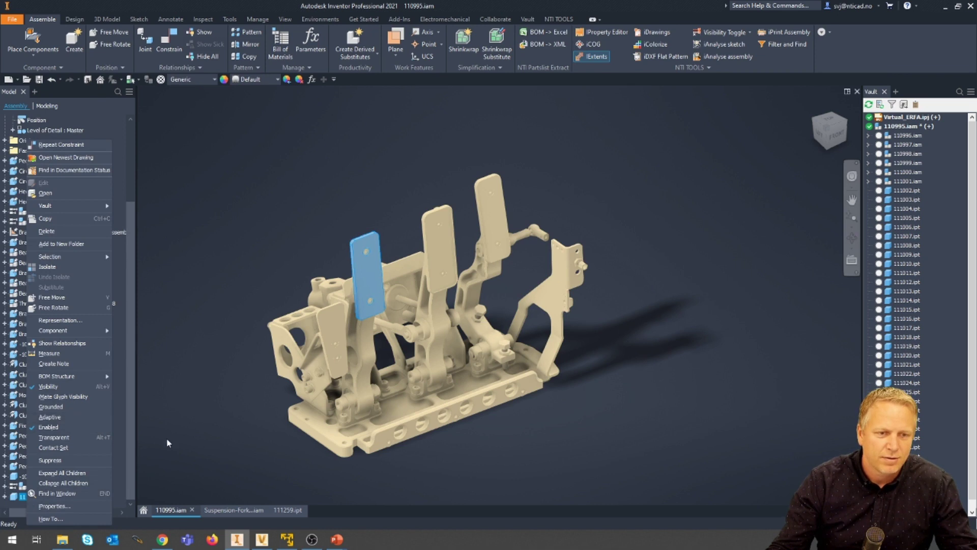
{"action": "left_click", "coordinate": [84, 101]}
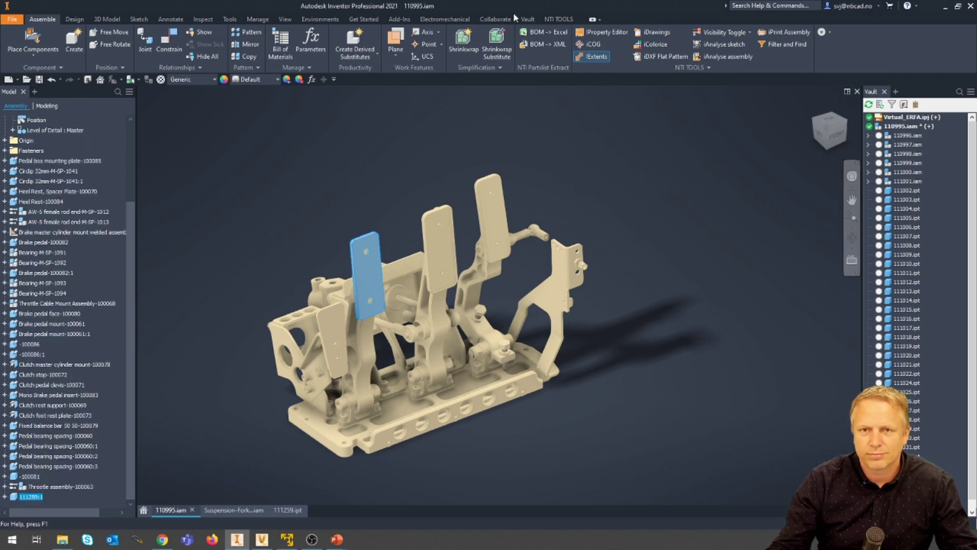
{"action": "left_click", "coordinate": [528, 20]}
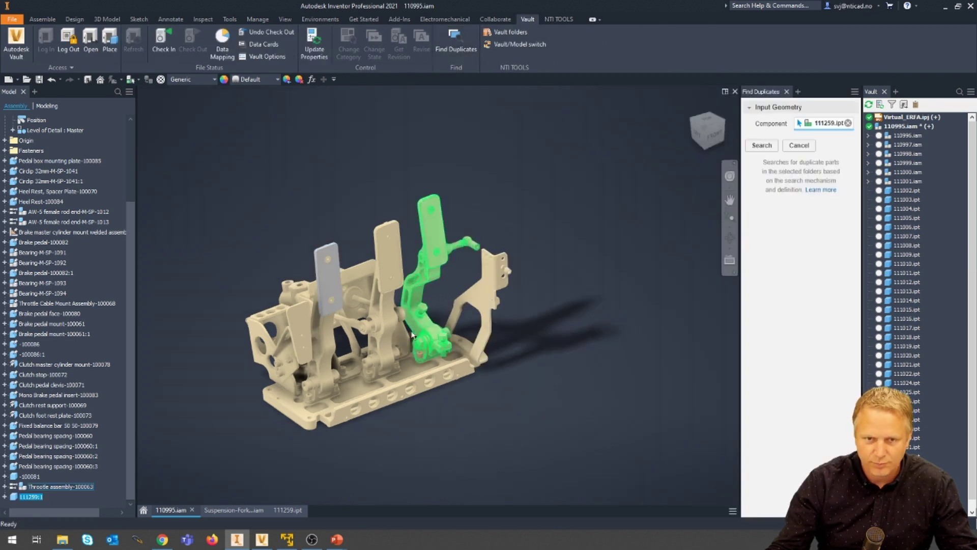
Run the duplicate search for 111259.ipt, widen the results area and show the results as detailed thumbnail entries.
{"action": "left_click", "coordinate": [342, 278]}
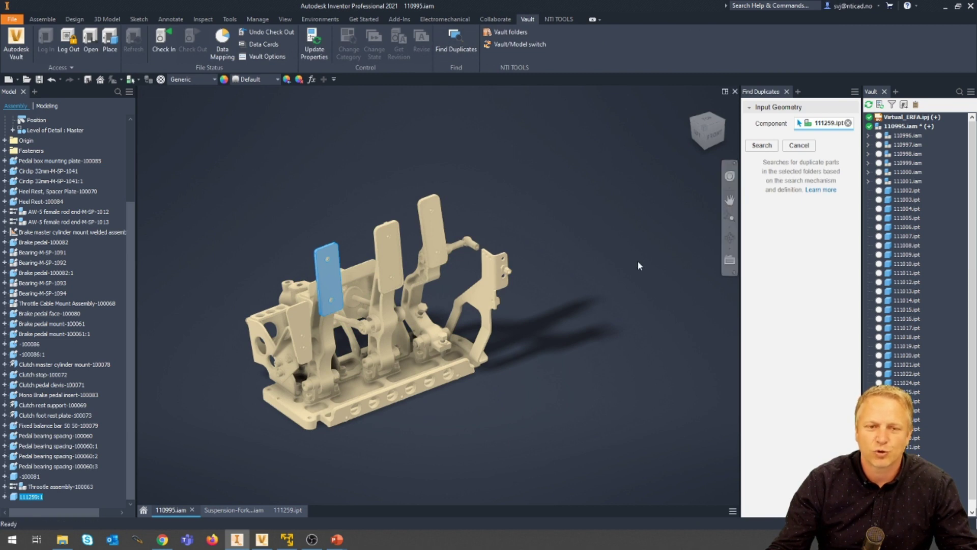
{"action": "left_click", "coordinate": [762, 145]}
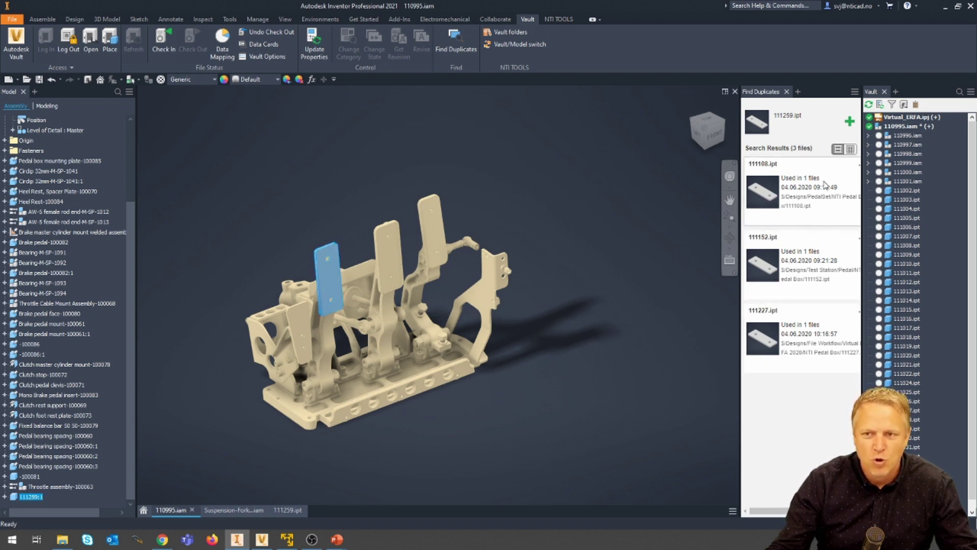
{"action": "left_click_drag", "start_coordinate": [738, 424], "coordinate": [717, 423]}
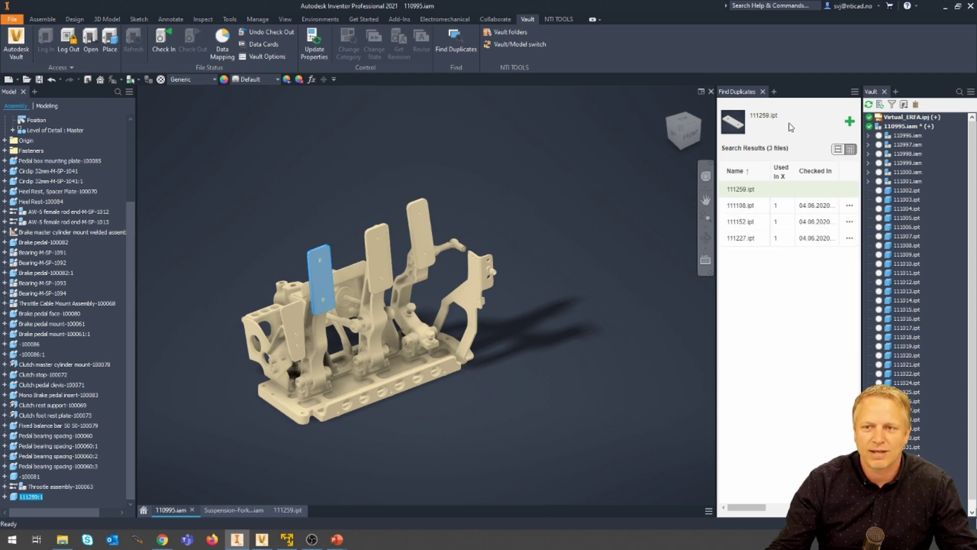
{"action": "left_click", "coordinate": [837, 149]}
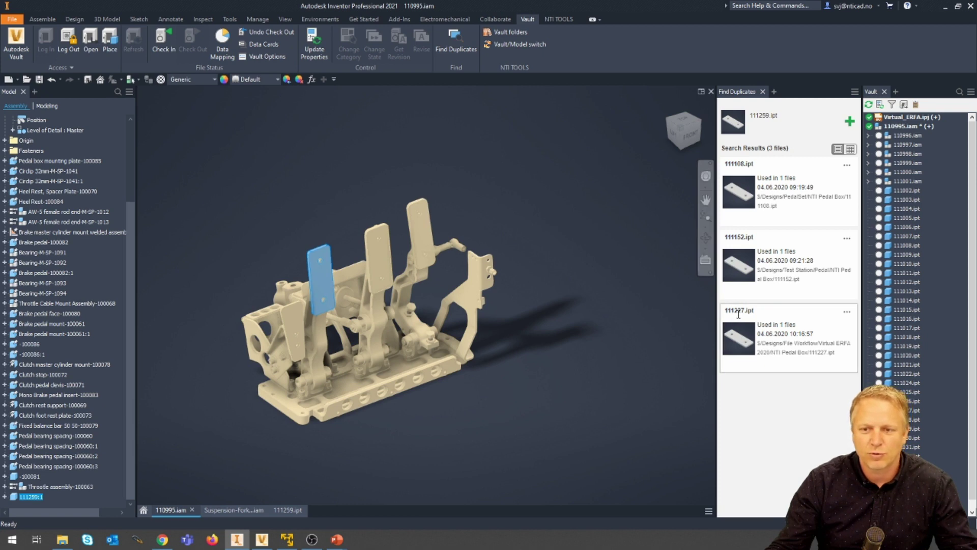
Replace all occurrences of 111259.ipt in the pedal box assembly with the duplicate 111227.ipt.
{"action": "left_click", "coordinate": [846, 311]}
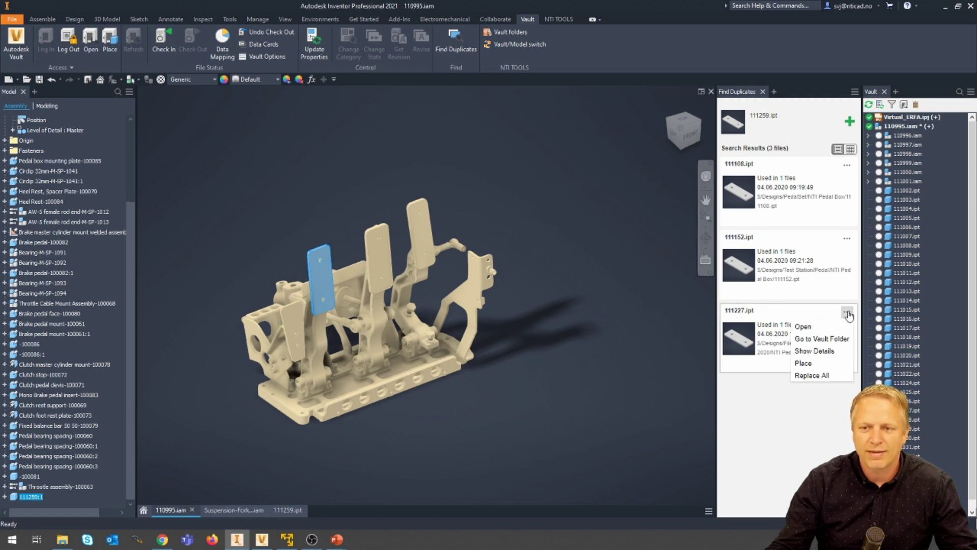
{"action": "left_click", "coordinate": [489, 448]}
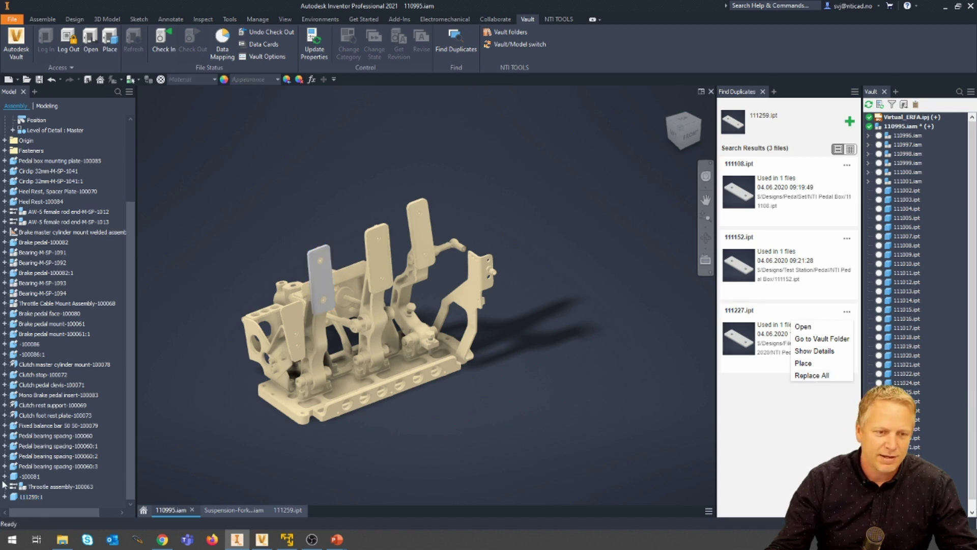
{"action": "left_click", "coordinate": [320, 277]}
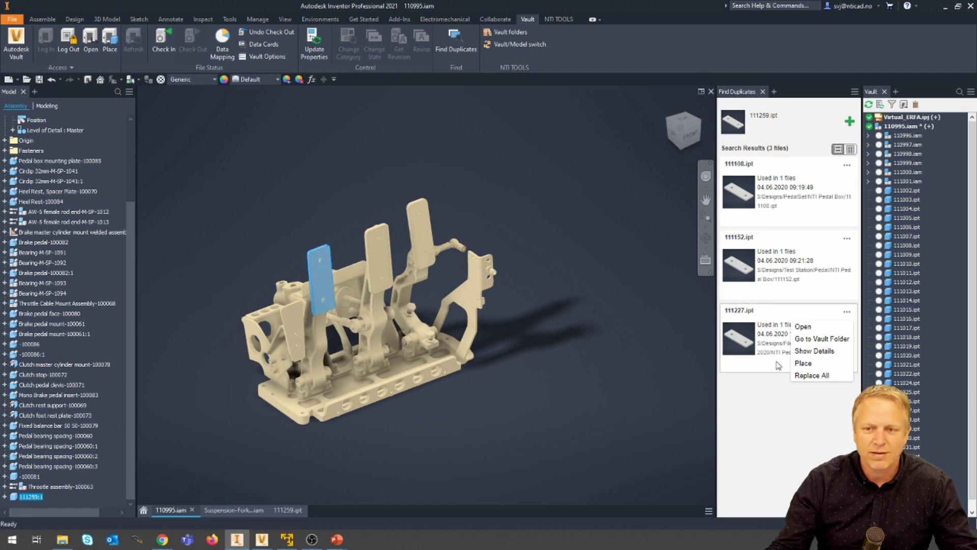
{"action": "left_click", "coordinate": [750, 344]}
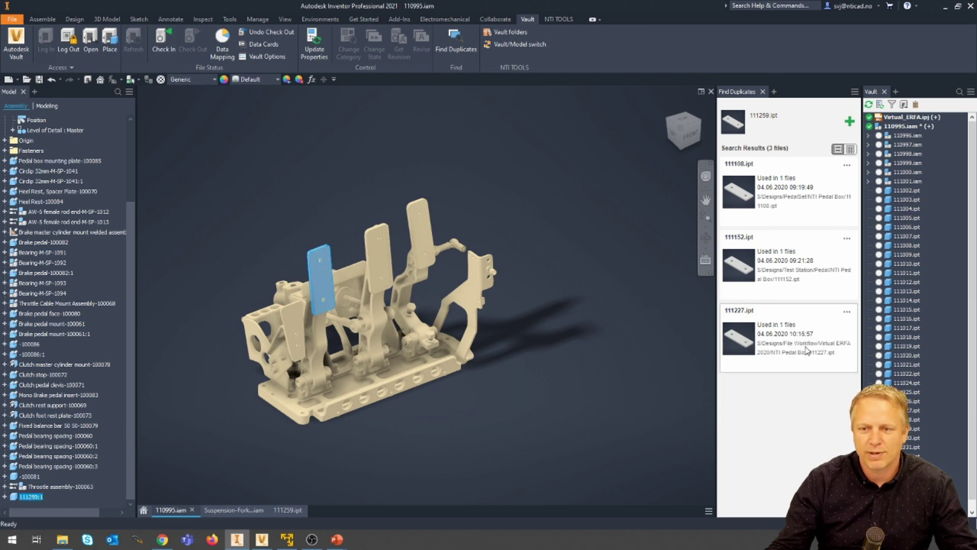
{"action": "left_click", "coordinate": [848, 313]}
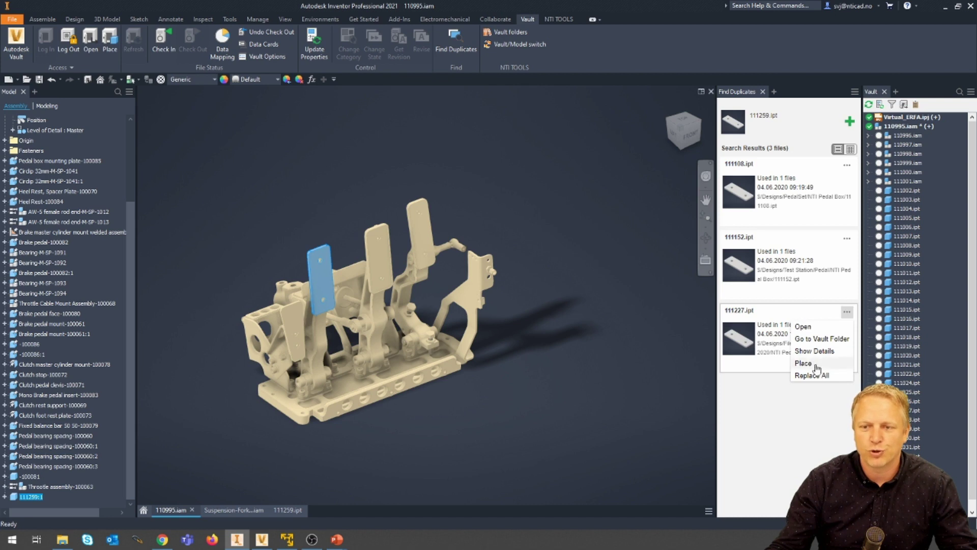
{"action": "left_click", "coordinate": [758, 375]}
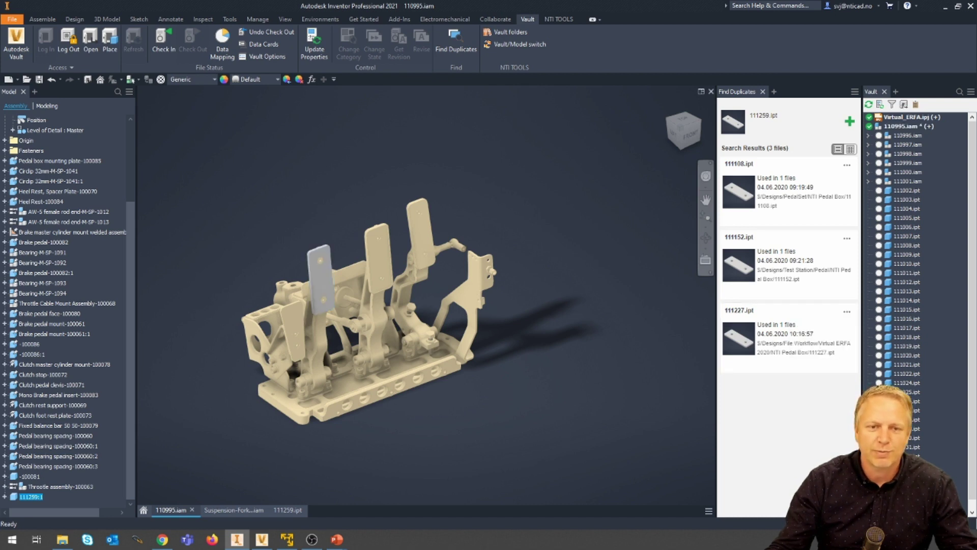
{"action": "left_click", "coordinate": [222, 95]}
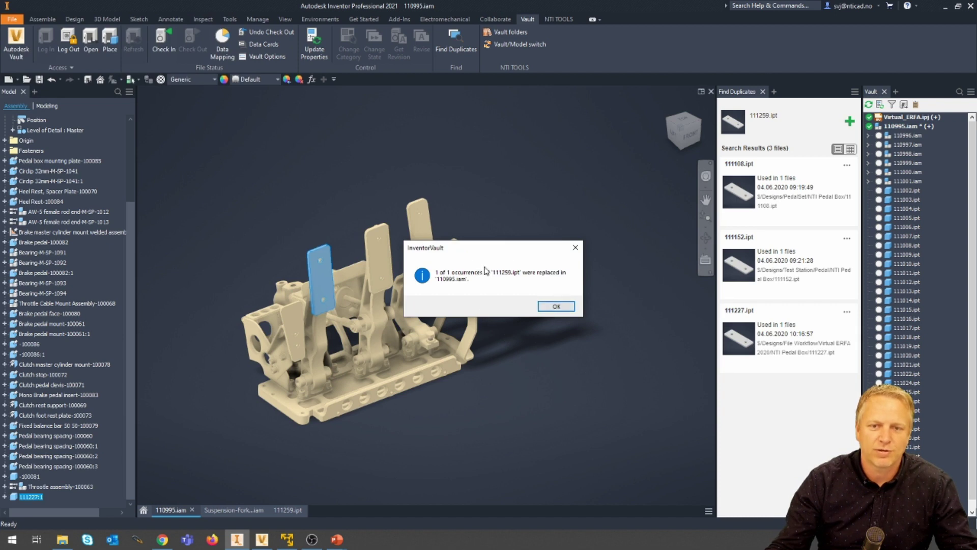
{"action": "left_click", "coordinate": [557, 306]}
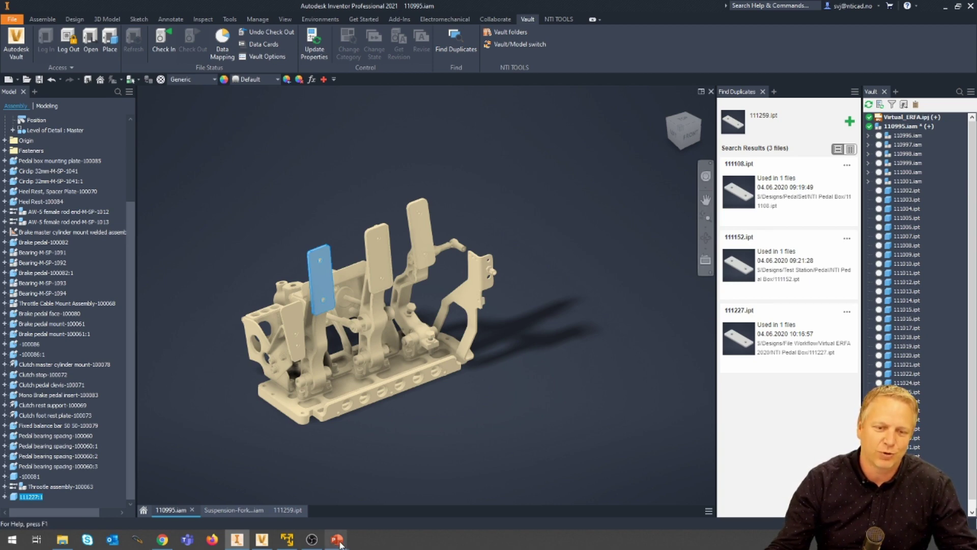
Switch to the PowerPoint slide show and advance to the overview slide "More efficiency for administrators".
{"action": "mouse_move", "coordinate": [340, 544]}
{"action": "mouse_move", "coordinate": [351, 495]}
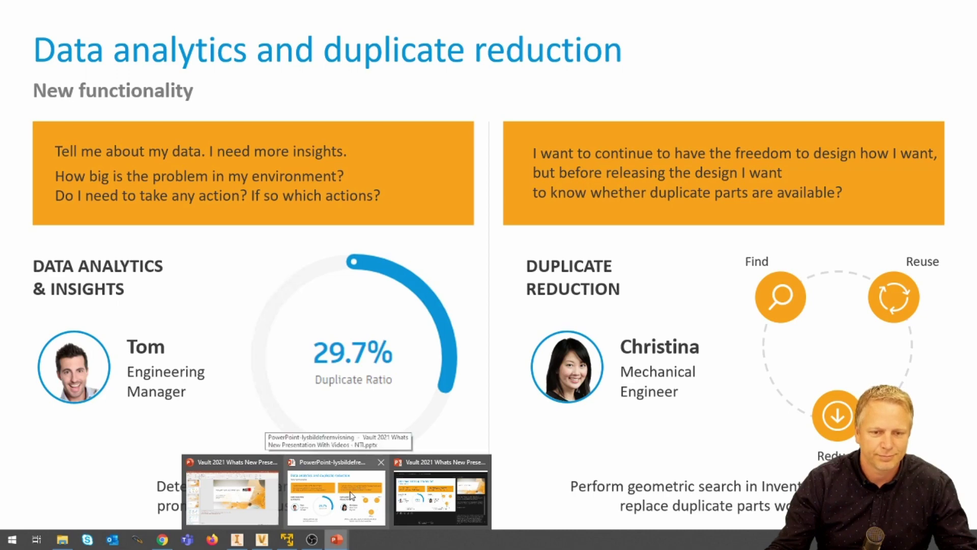
{"action": "left_click", "coordinate": [351, 495]}
{"action": "left_click", "coordinate": [342, 300]}
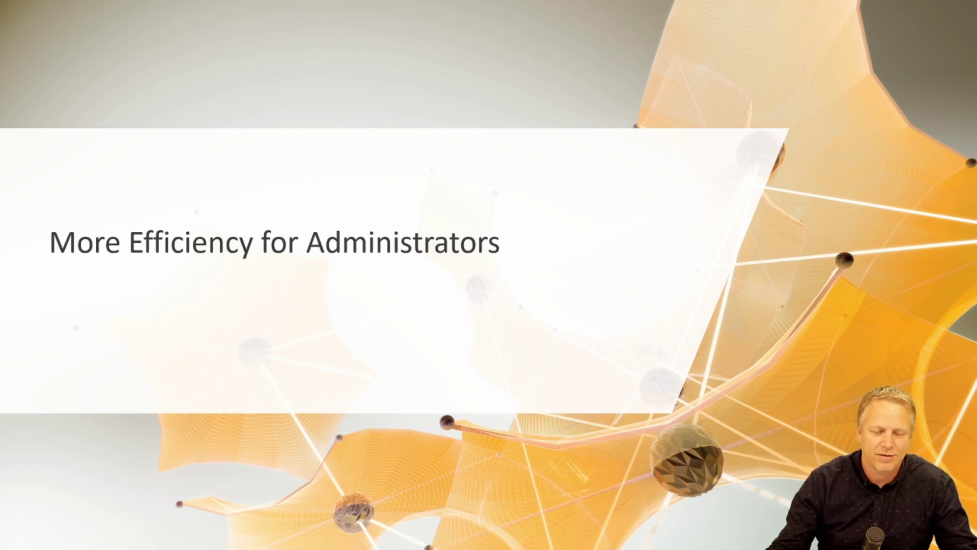
{"action": "key", "text": "Right"}
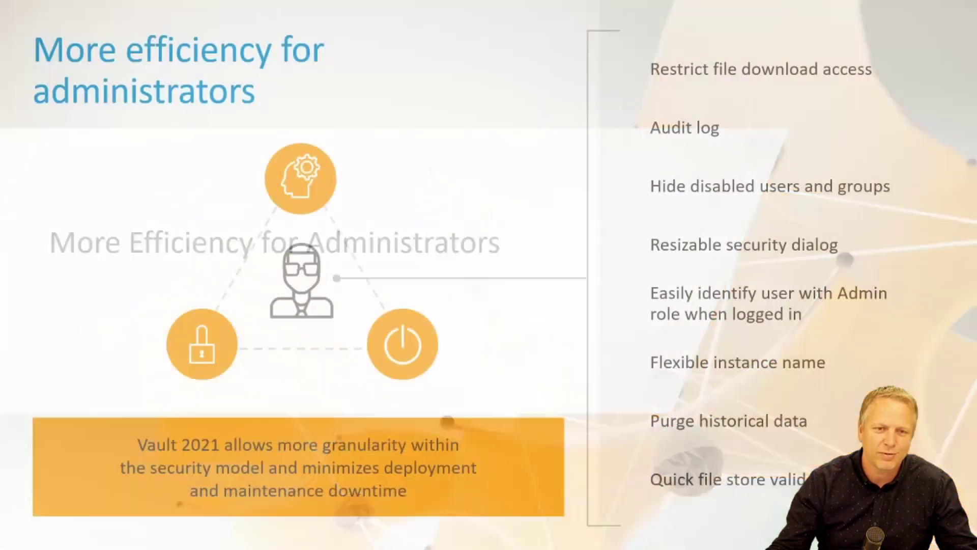
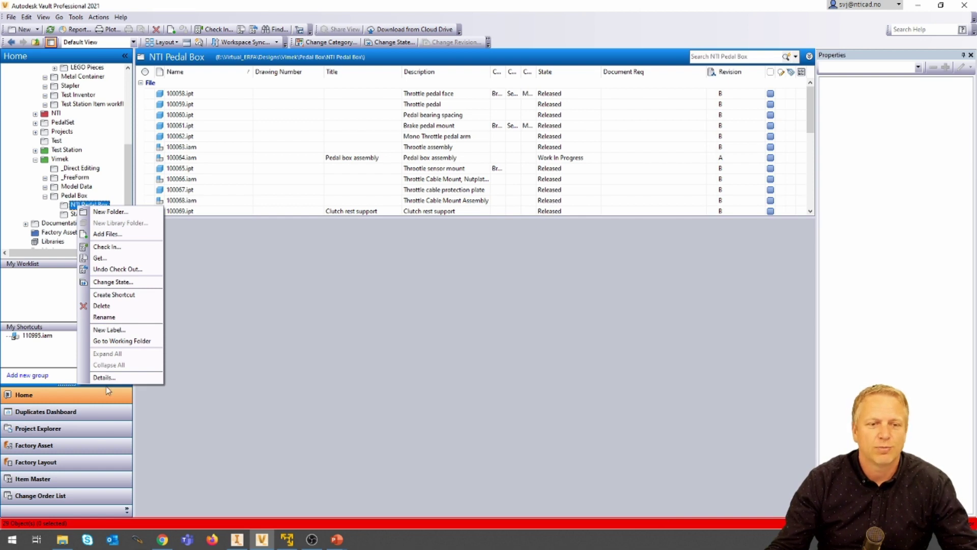
Examine the NTIusers group's security permissions in the NTI Pedal Box folder details, leaving them unmodified.
{"action": "left_click", "coordinate": [103, 377]}
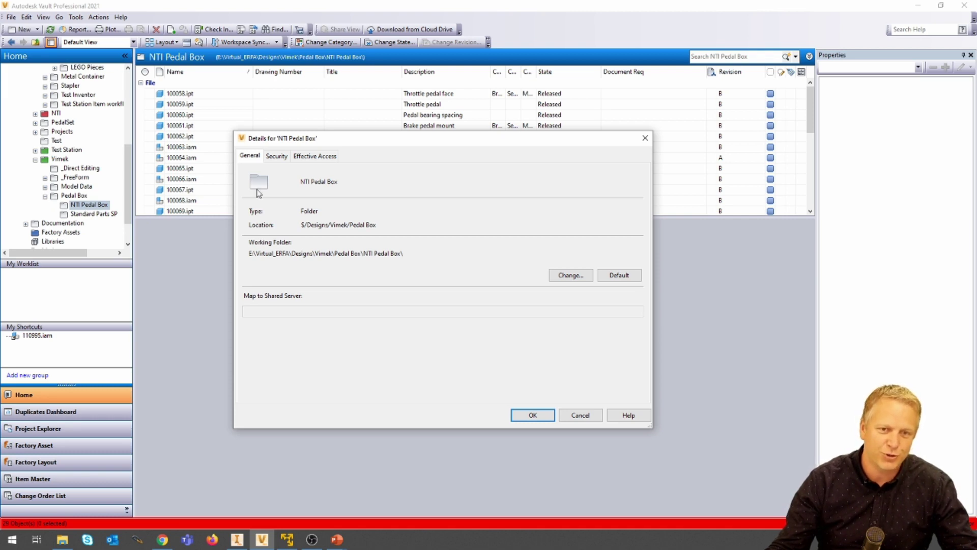
{"action": "left_click_drag", "start_coordinate": [286, 140], "coordinate": [262, 139]}
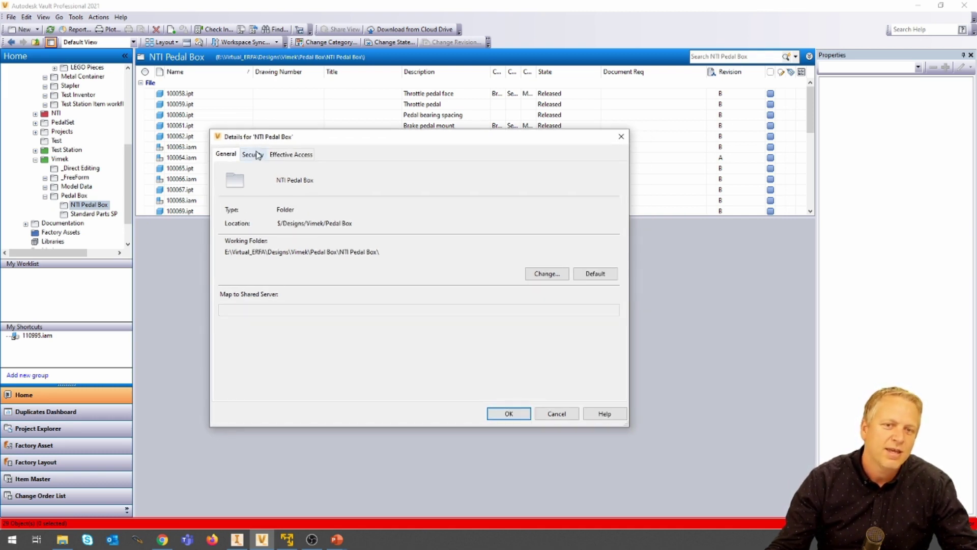
{"action": "left_click", "coordinate": [253, 153]}
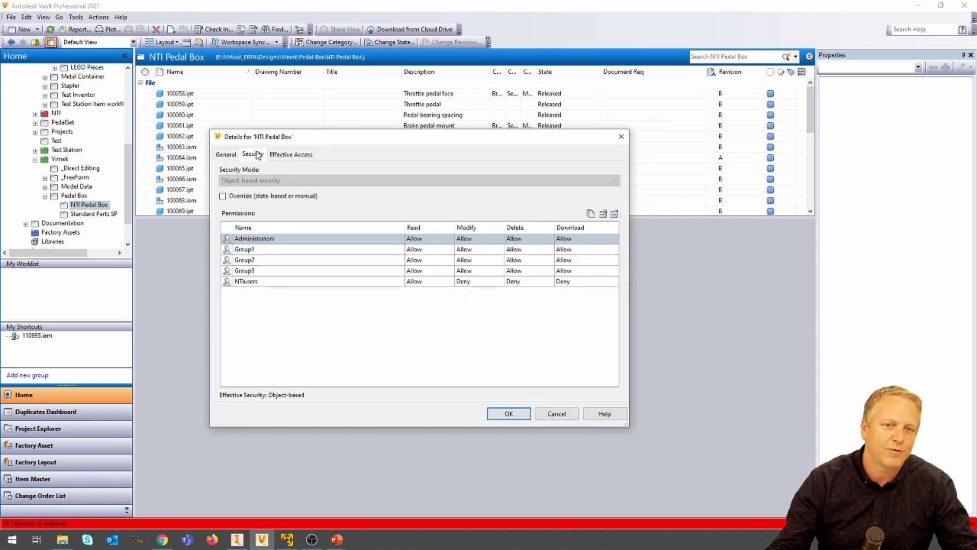
{"action": "left_click", "coordinate": [246, 281]}
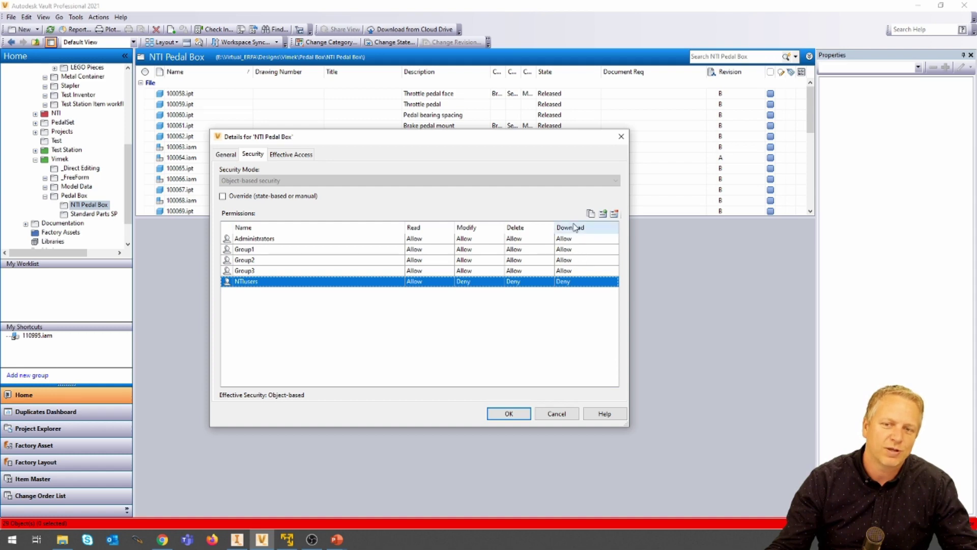
{"action": "left_click", "coordinate": [555, 413]}
Switch to Vault in the VMware virtual machine and open the NTI Pedal Box folder under Vimek's Pedal Box.
{"action": "left_click", "coordinate": [288, 540]}
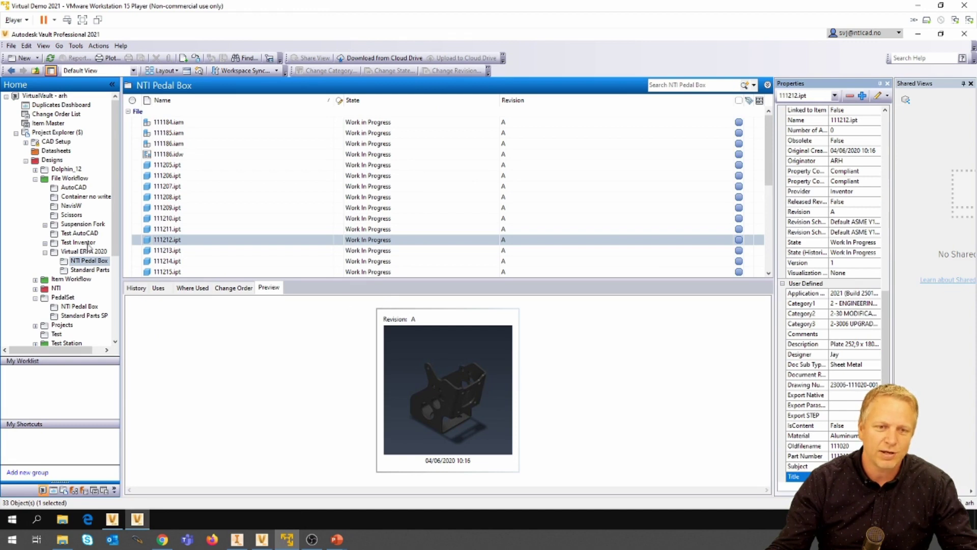
{"action": "scroll", "coordinate": [81, 346], "scroll_direction": "down", "scroll_amount": 1}
{"action": "scroll", "coordinate": [81, 310], "scroll_direction": "down", "scroll_amount": 3}
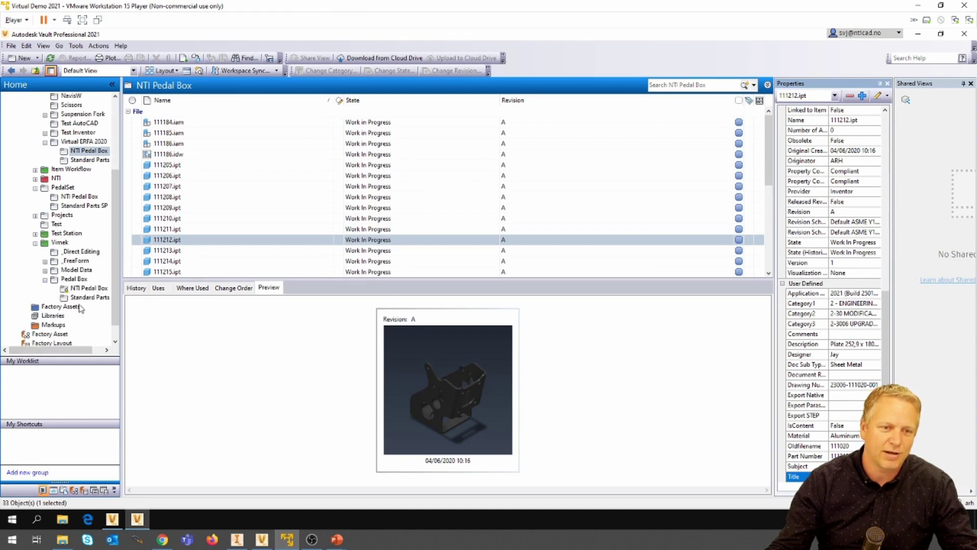
{"action": "left_click", "coordinate": [84, 288]}
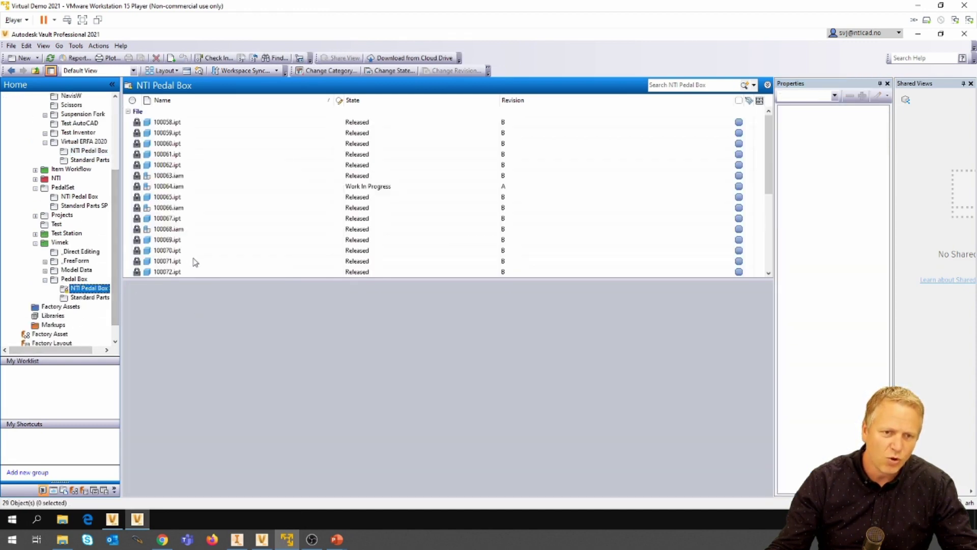
Try to download 100070.ipt to the working folders with the Get command.
{"action": "right_click", "coordinate": [163, 250]}
{"action": "left_click", "coordinate": [185, 325]}
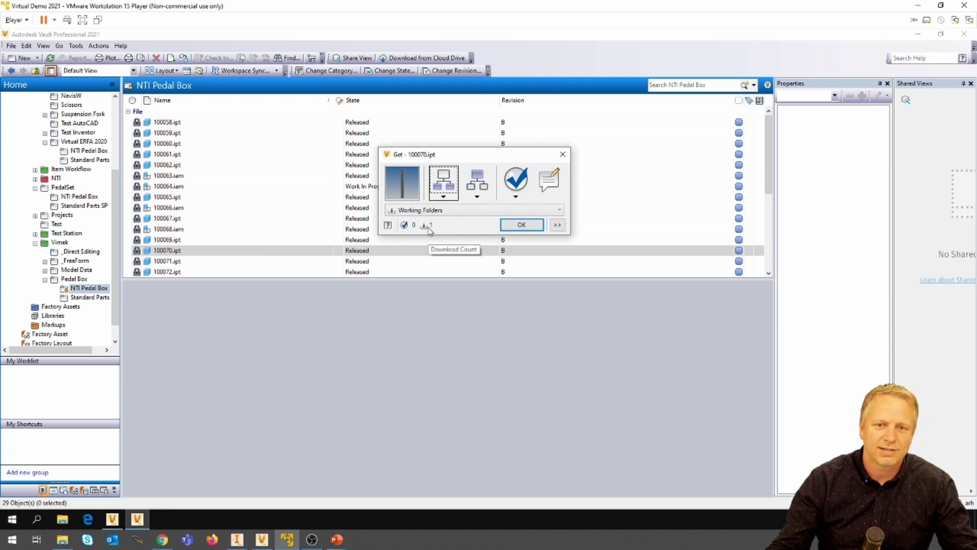
{"action": "left_click", "coordinate": [519, 225]}
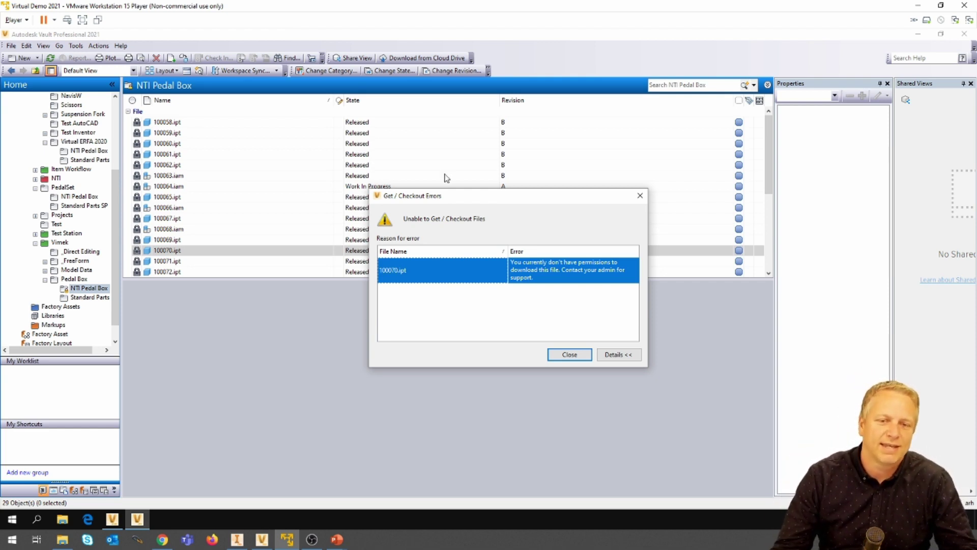
{"action": "left_click_drag", "start_coordinate": [441, 201], "coordinate": [428, 149]}
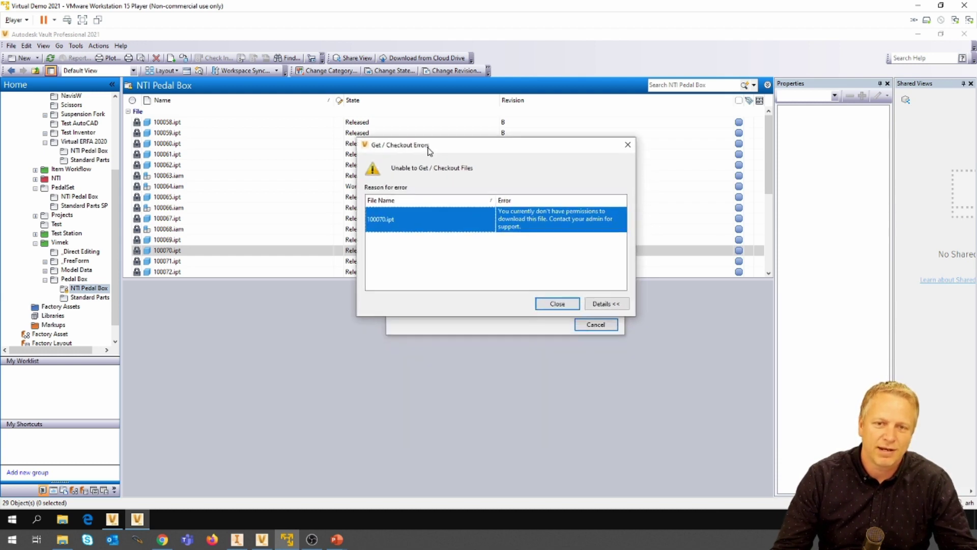
{"action": "left_click", "coordinate": [559, 305]}
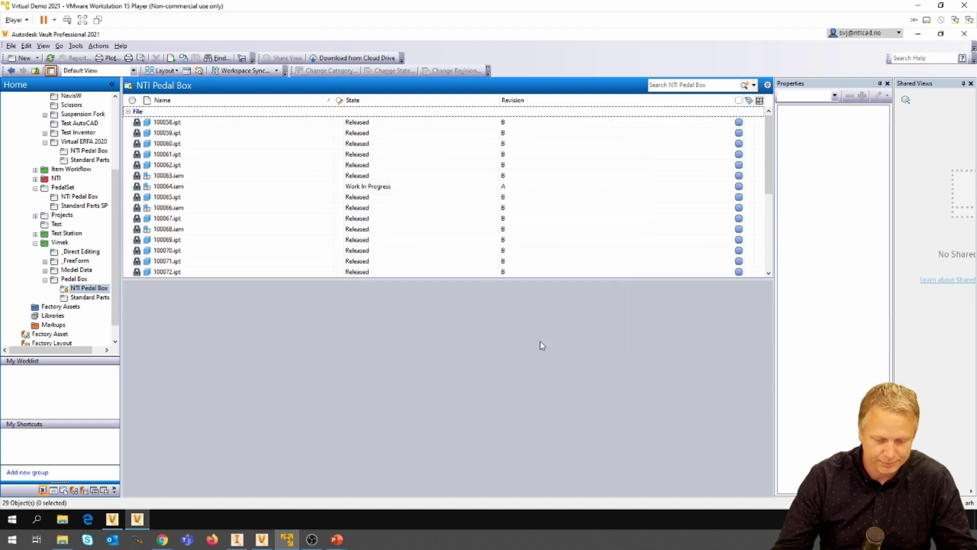
Minimize the virtual machine, return to the PowerPoint slide show and advance to the "Usability enhancements in Object security dialog" slide.
{"action": "key", "text": "alt+Tab"}
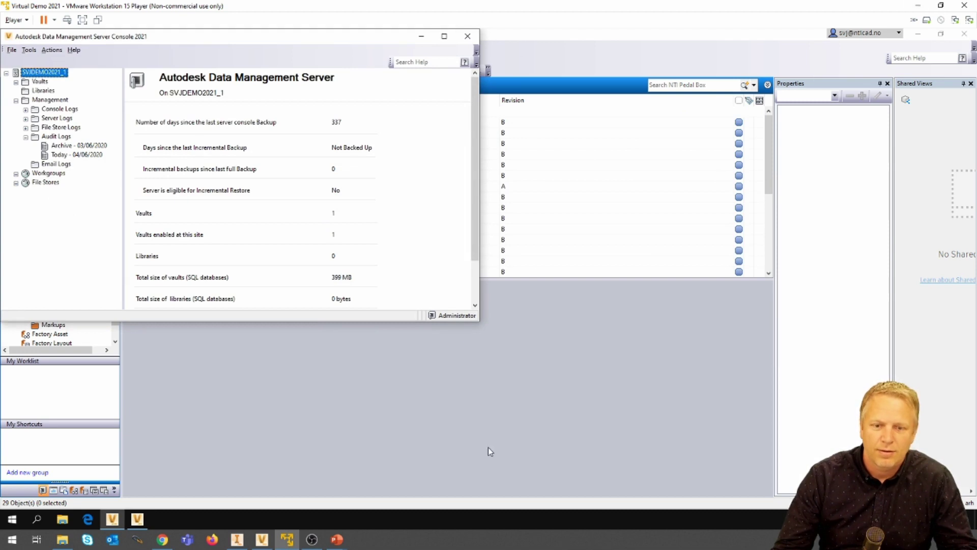
{"action": "left_click", "coordinate": [916, 7]}
{"action": "mouse_move", "coordinate": [336, 538]}
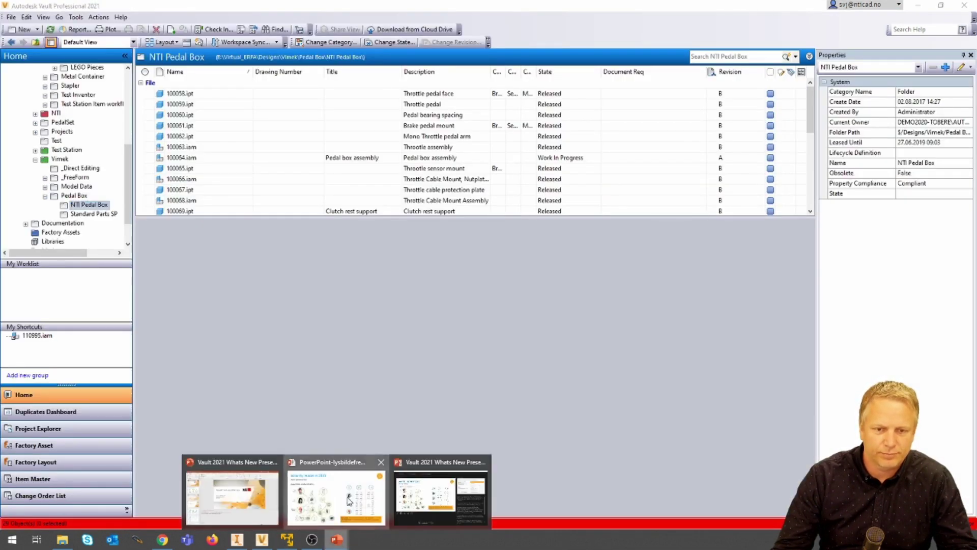
{"action": "left_click", "coordinate": [349, 501]}
{"action": "left_click", "coordinate": [340, 277]}
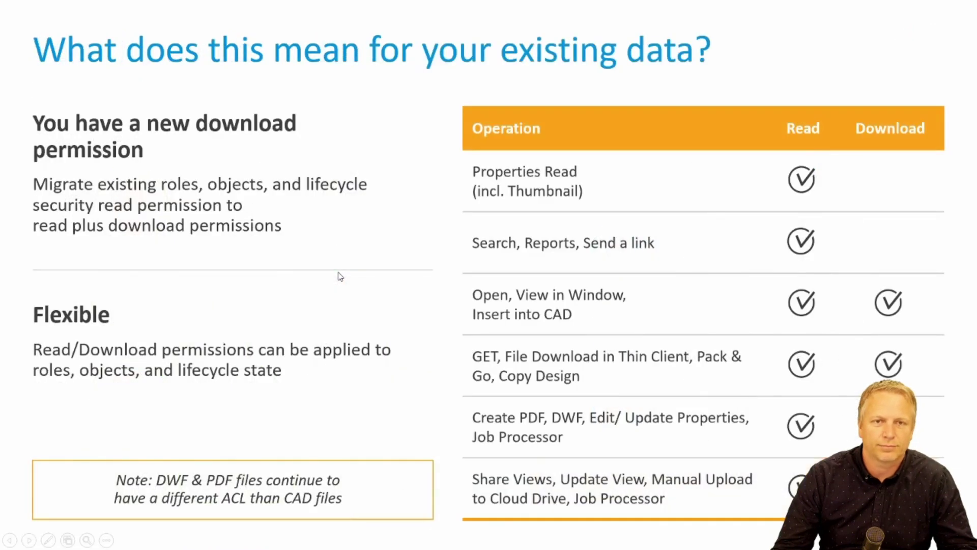
{"action": "left_click", "coordinate": [340, 276]}
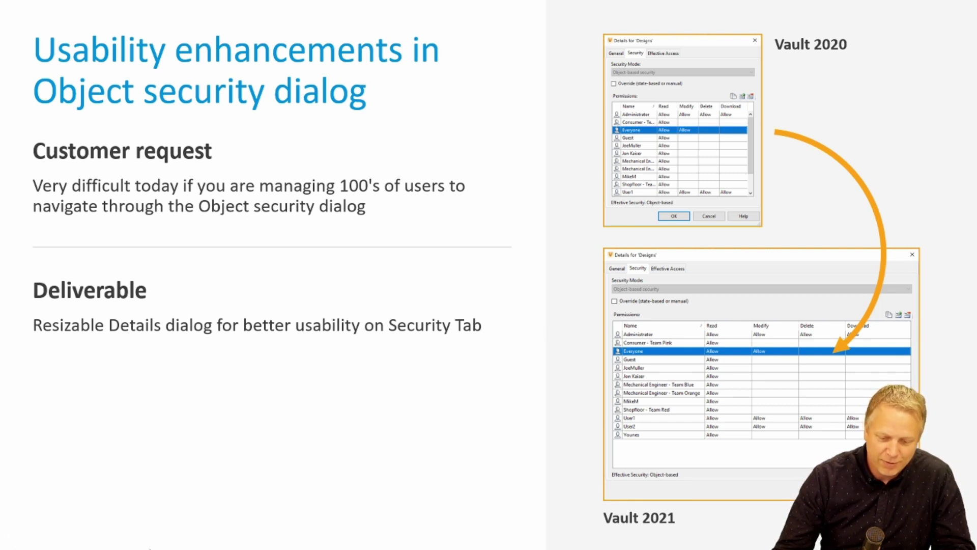
Switch to Vault, open the NTI Pedal Box folder's details and shrink the dialog to roughly half its width.
{"action": "key", "text": "alt+Tab"}
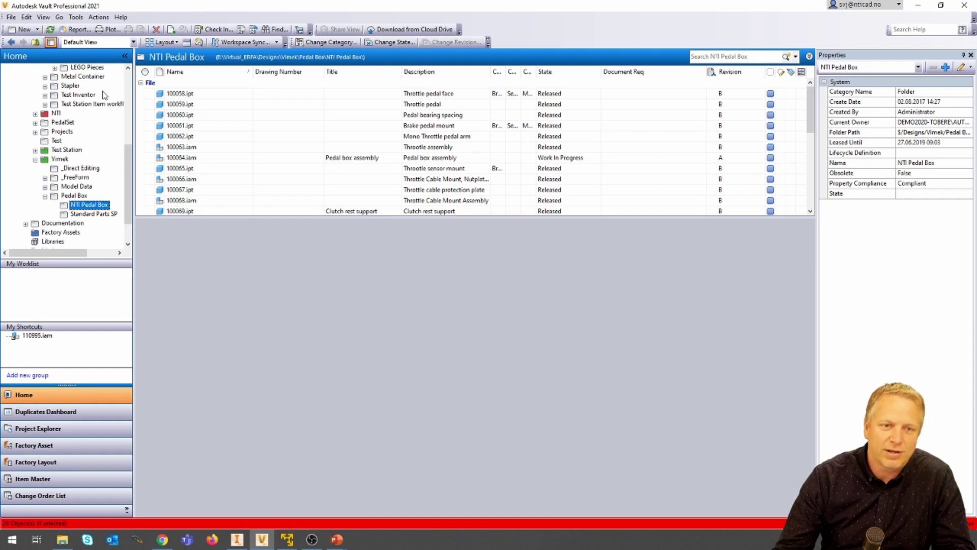
{"action": "right_click", "coordinate": [80, 206]}
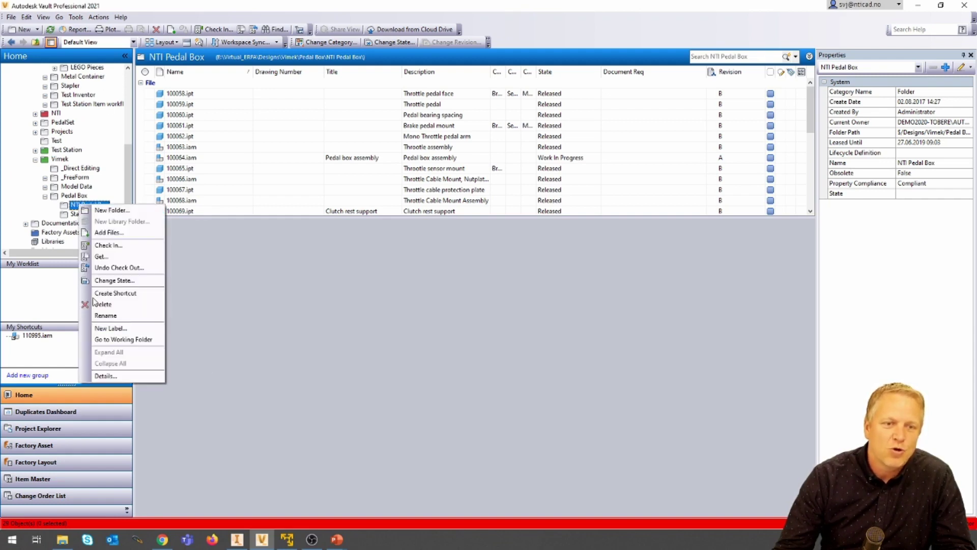
{"action": "left_click", "coordinate": [105, 375]}
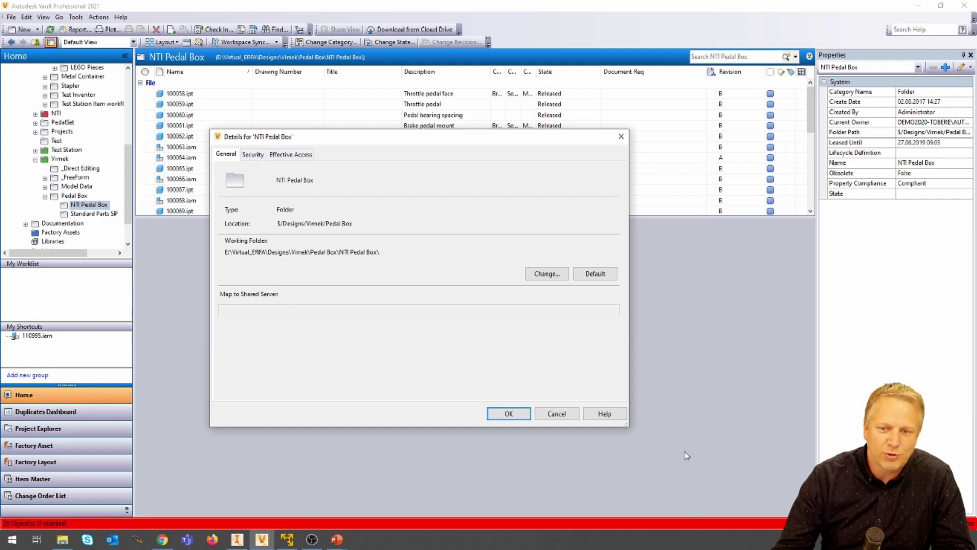
{"action": "left_click_drag", "start_coordinate": [627, 425], "coordinate": [425, 390]}
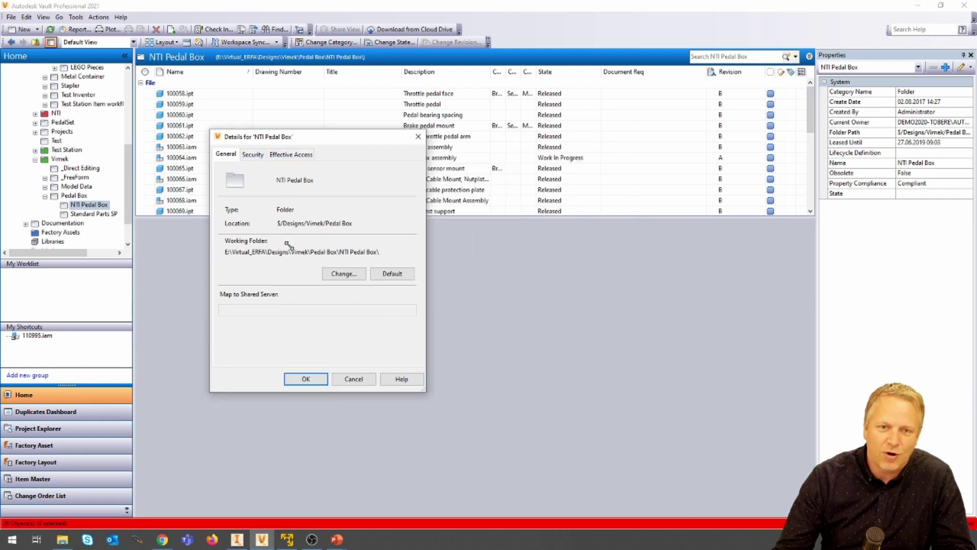
Show the NTI Pedal Box folder's security permissions in a widened details dialog, view the Administrators' Download options and cancel the dialog.
{"action": "left_click", "coordinate": [253, 155]}
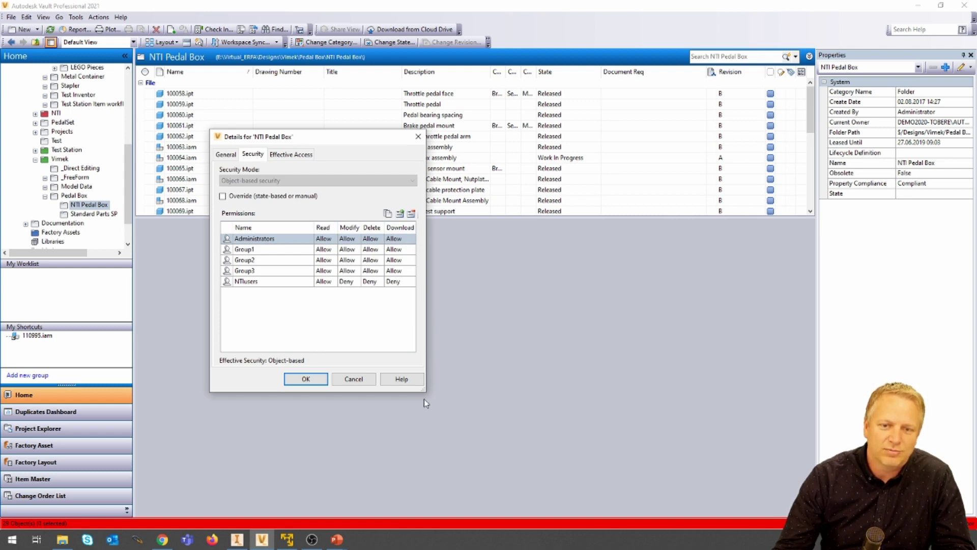
{"action": "left_click_drag", "start_coordinate": [424, 393], "coordinate": [684, 331]}
{"action": "left_click", "coordinate": [636, 240]}
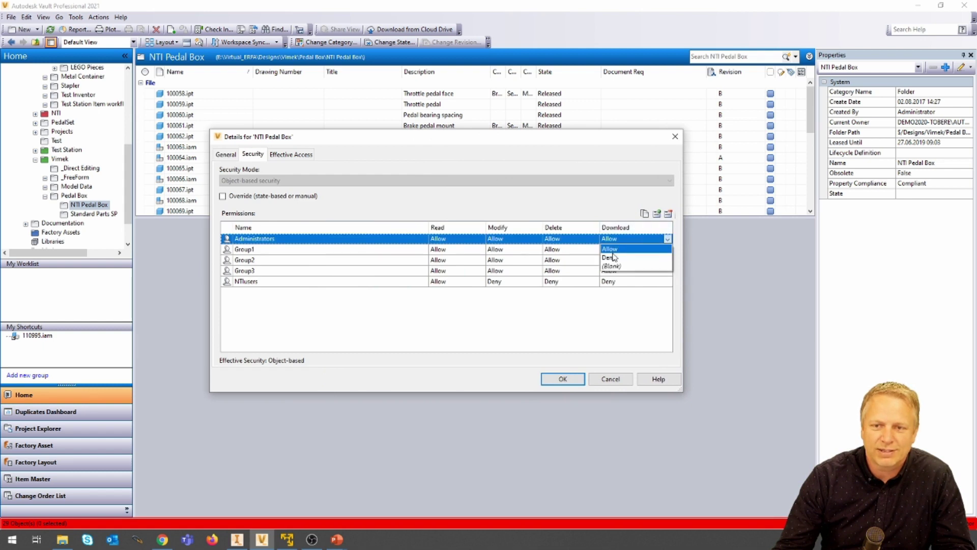
{"action": "left_click", "coordinate": [586, 309]}
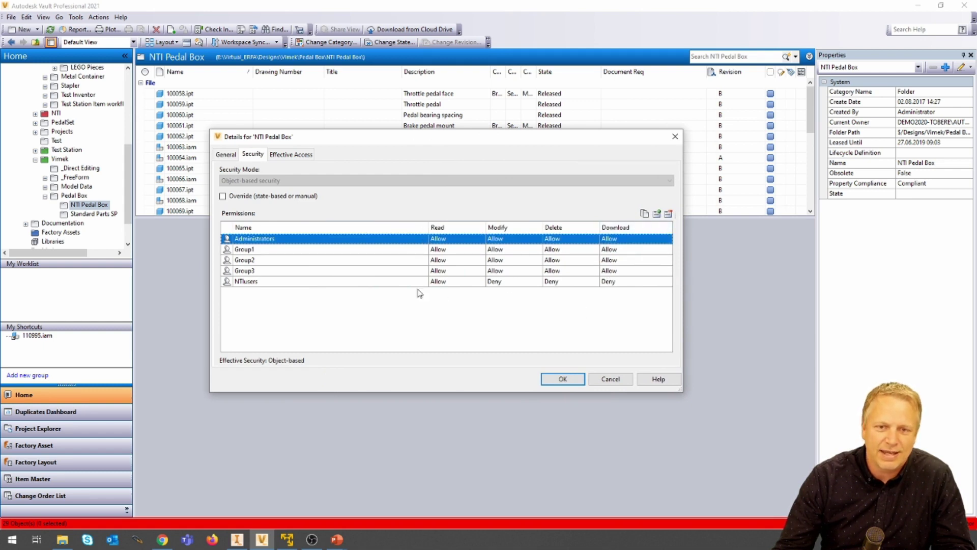
{"action": "left_click", "coordinate": [610, 379]}
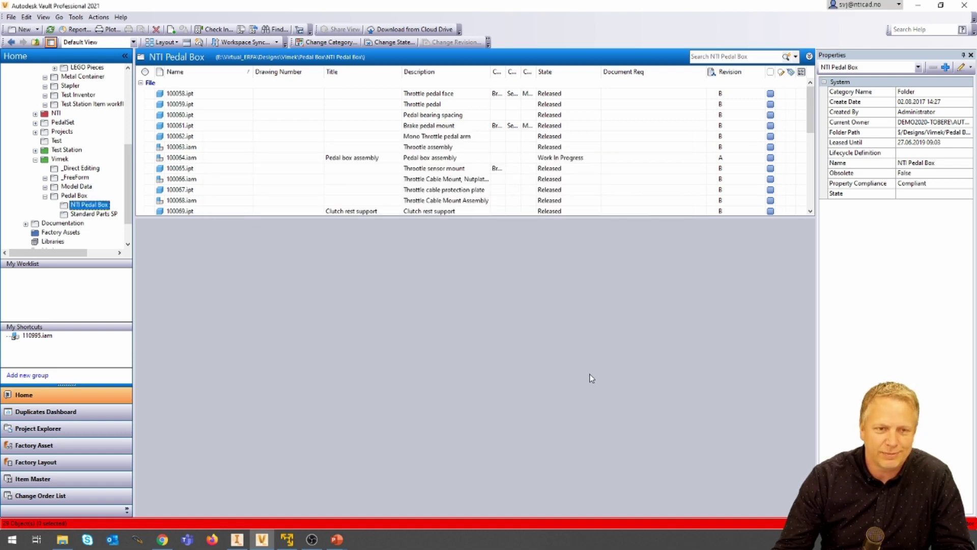
Switch to the PowerPoint slide show and advance to the "Track download and audit log" slide.
{"action": "key", "text": "super+t"}
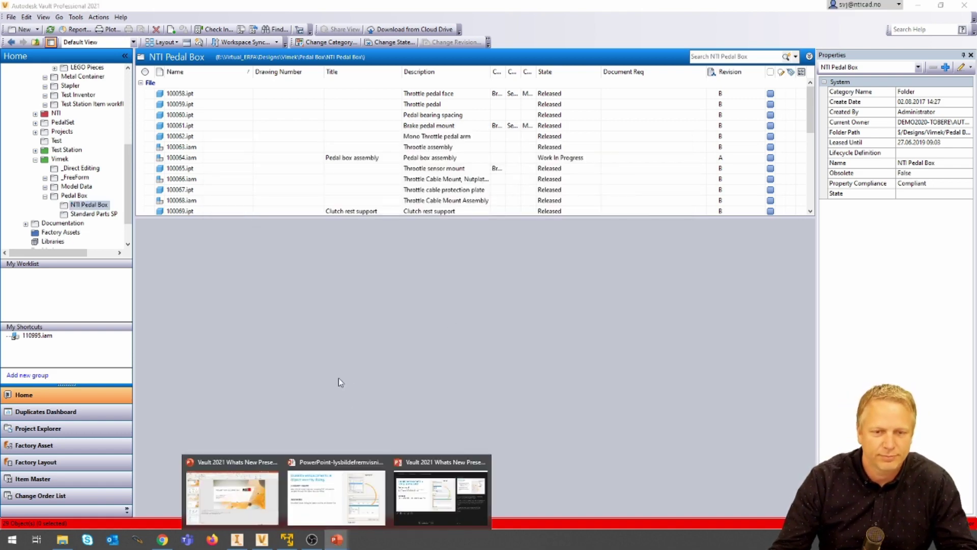
{"action": "left_click", "coordinate": [331, 491]}
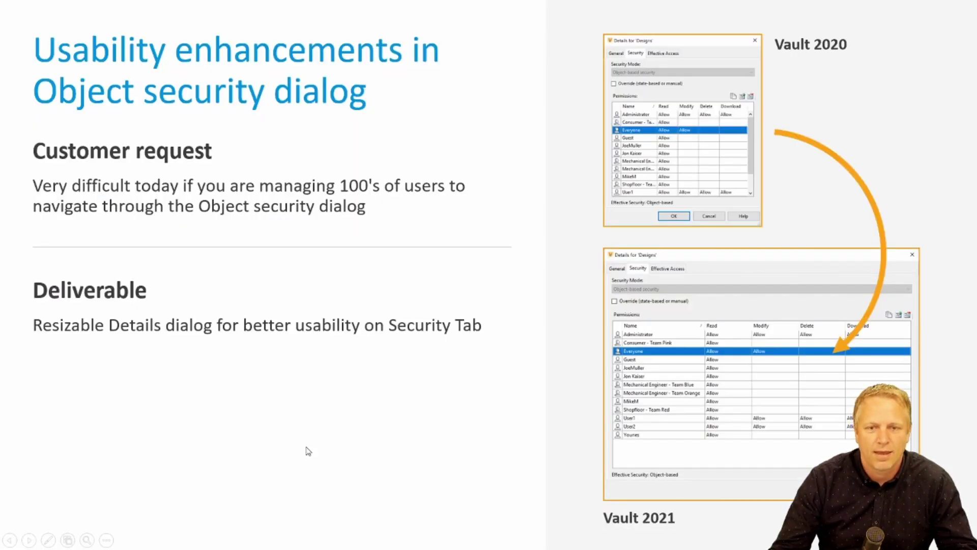
{"action": "left_click", "coordinate": [321, 340]}
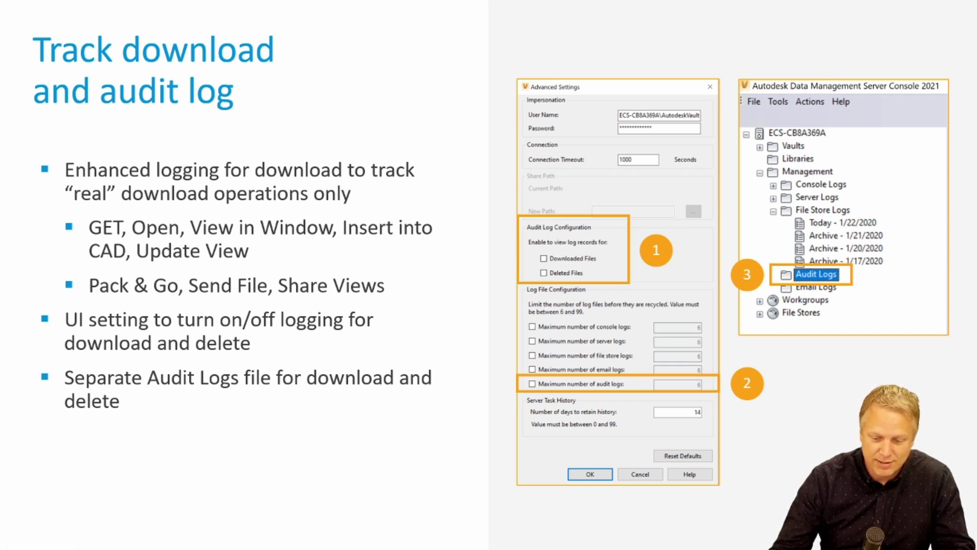
Switch to the VMware virtual machine, minimize Vault and move the Autodesk Data Management Server Console to the middle of the desktop.
{"action": "key", "text": "alt+Tab"}
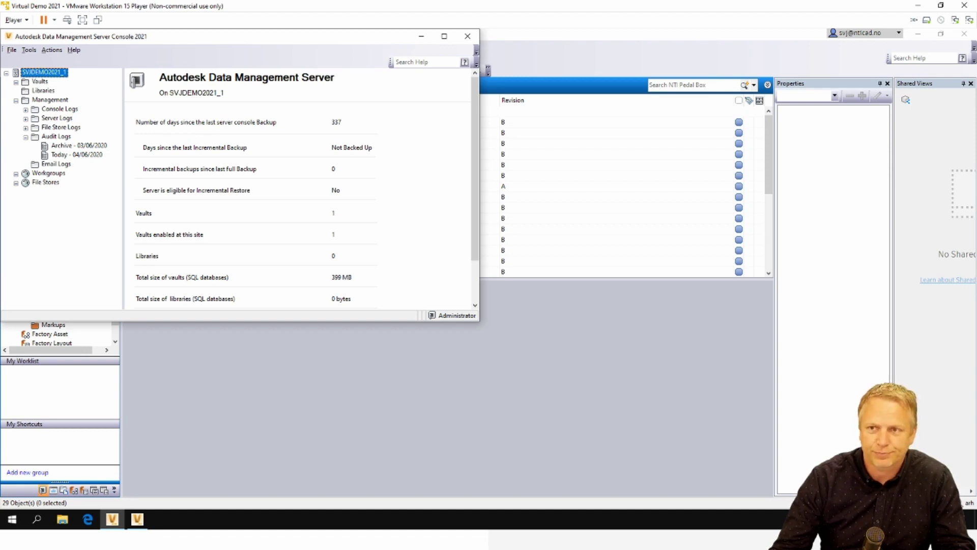
{"action": "left_click", "coordinate": [914, 6]}
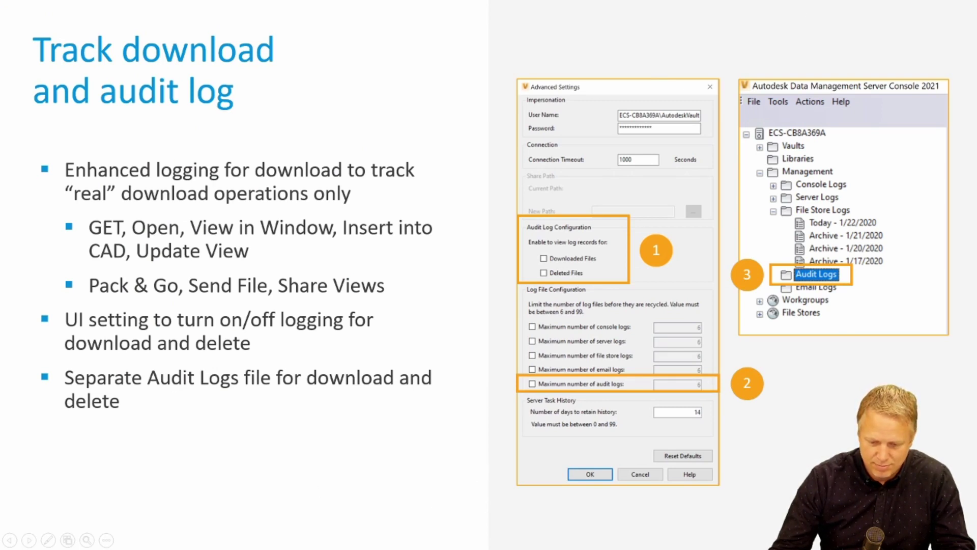
{"action": "key", "text": "alt+Tab"}
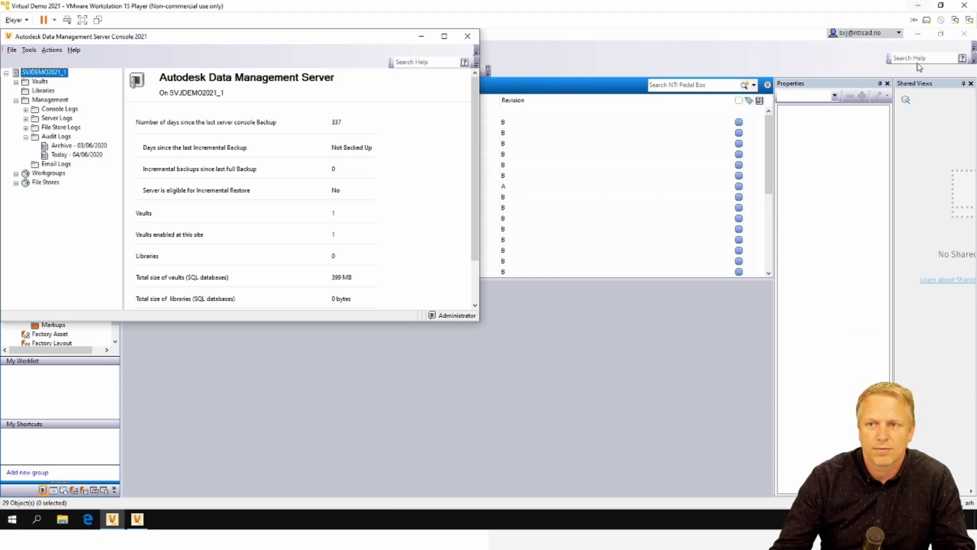
{"action": "left_click", "coordinate": [919, 35]}
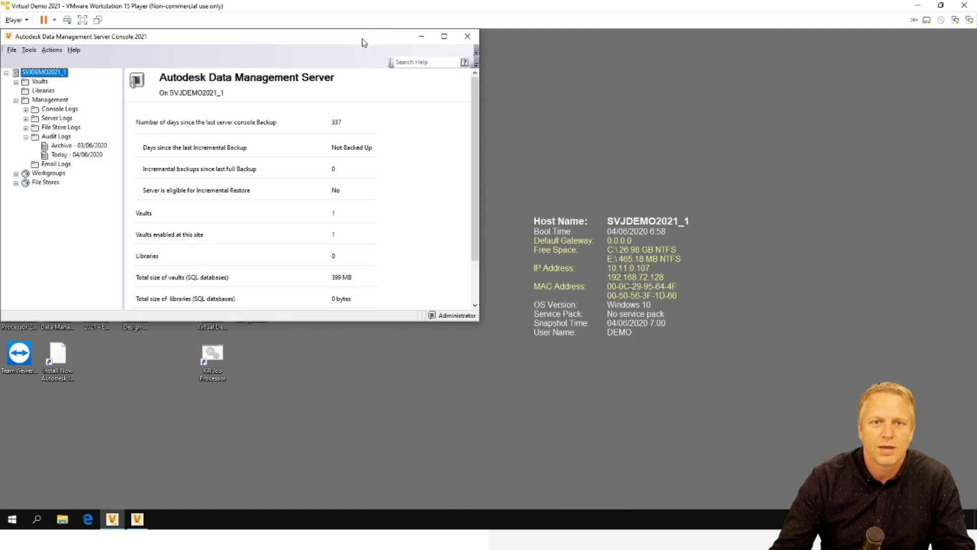
{"action": "left_click_drag", "start_coordinate": [364, 42], "coordinate": [591, 139]}
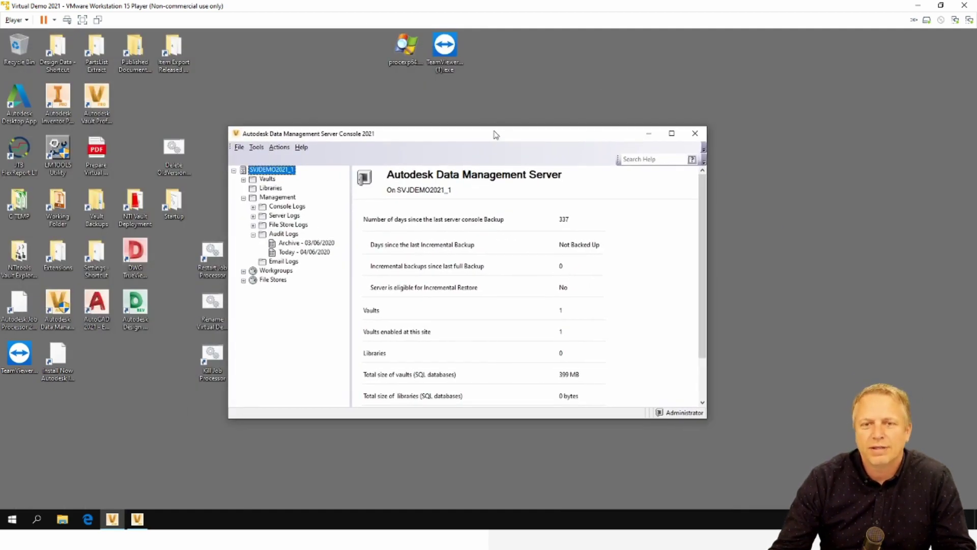
{"action": "left_click_drag", "start_coordinate": [492, 141], "coordinate": [465, 107]}
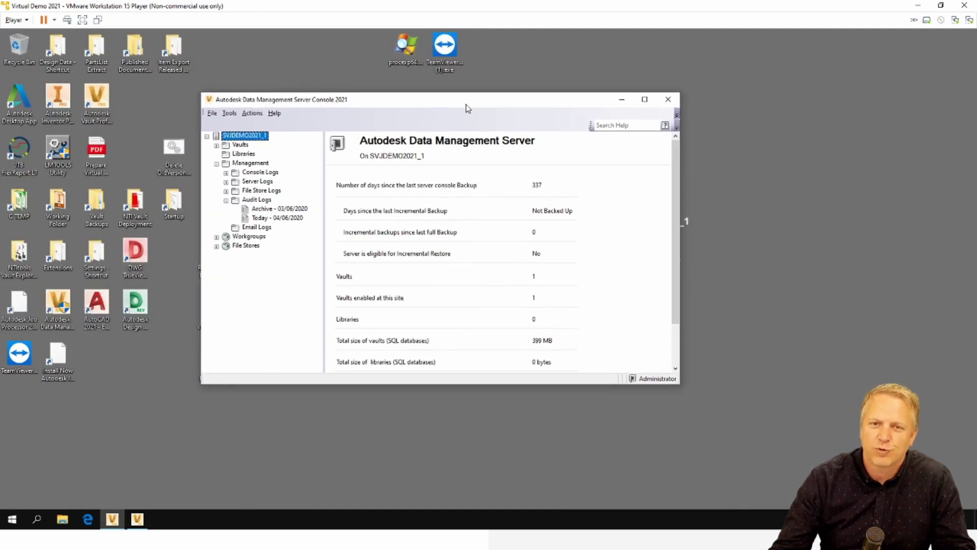
Examine the audit log options in the server console's advanced configuration settings, then minimize the virtual machine to return to the slide show.
{"action": "left_click", "coordinate": [229, 113]}
{"action": "left_click", "coordinate": [259, 236]}
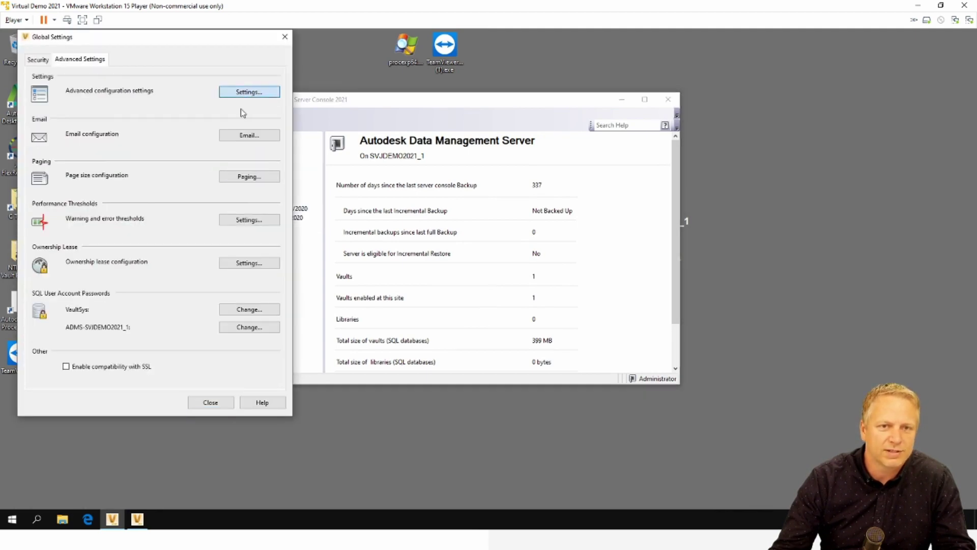
{"action": "left_click", "coordinate": [242, 93]}
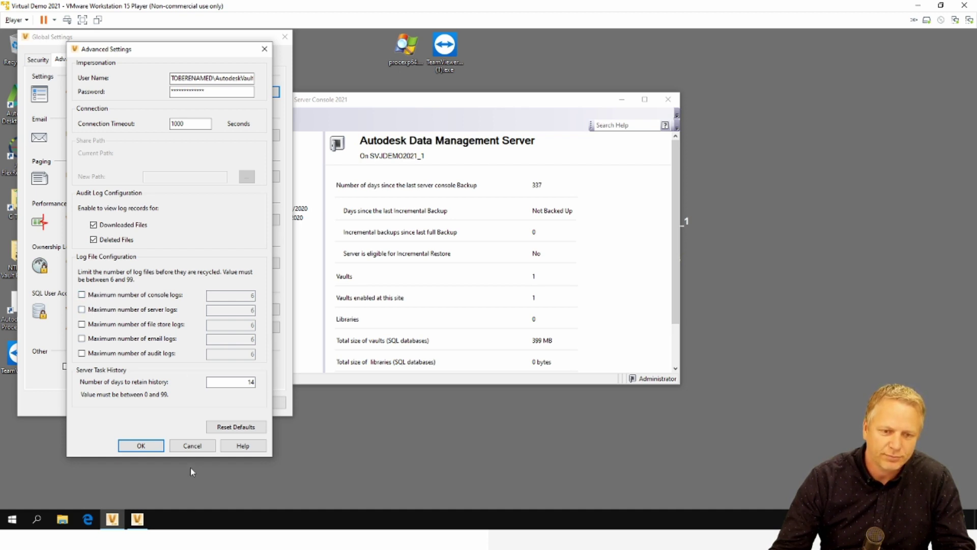
{"action": "left_click", "coordinate": [926, 6]}
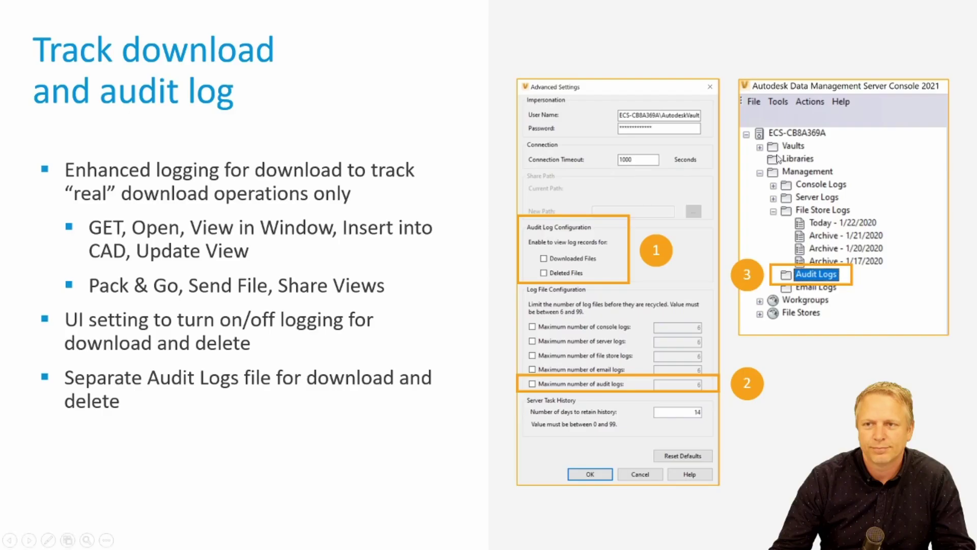